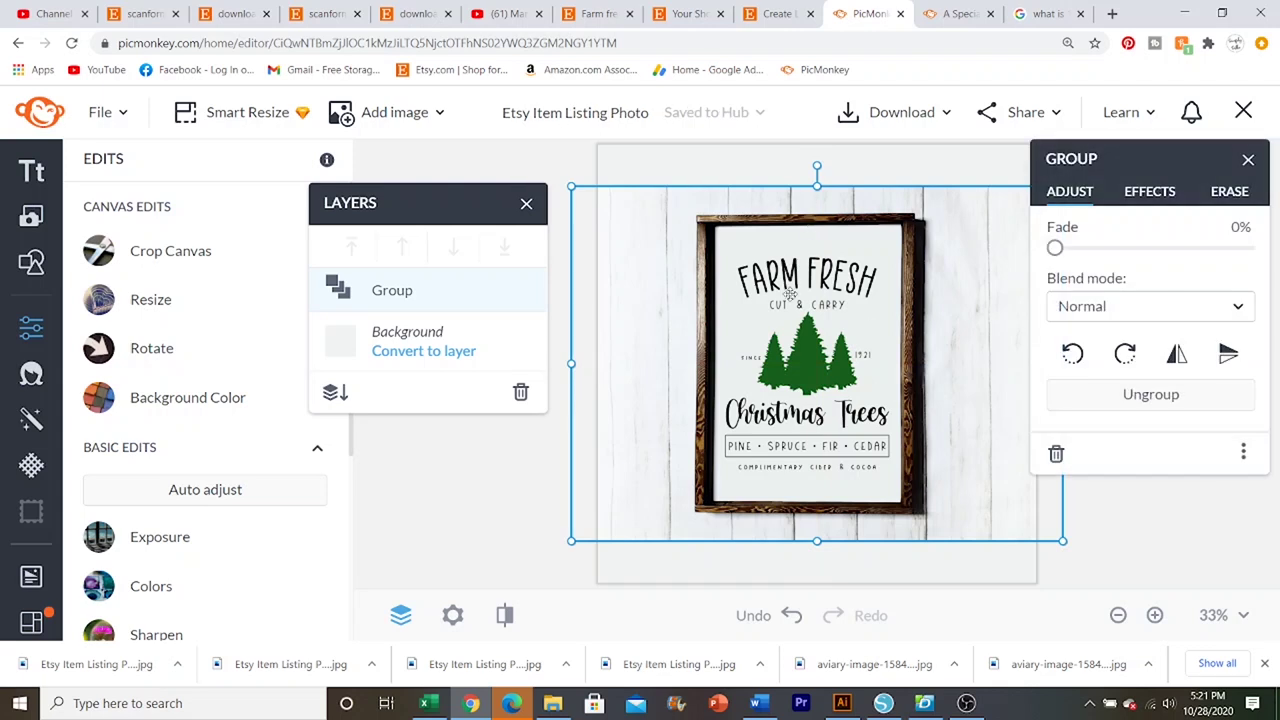
Step: Centre the grouped framed-sign mockup on the square canvas, and select the background layer
{"action": "left_click_drag", "start_coordinate": [838, 326], "coordinate": [836, 333]}
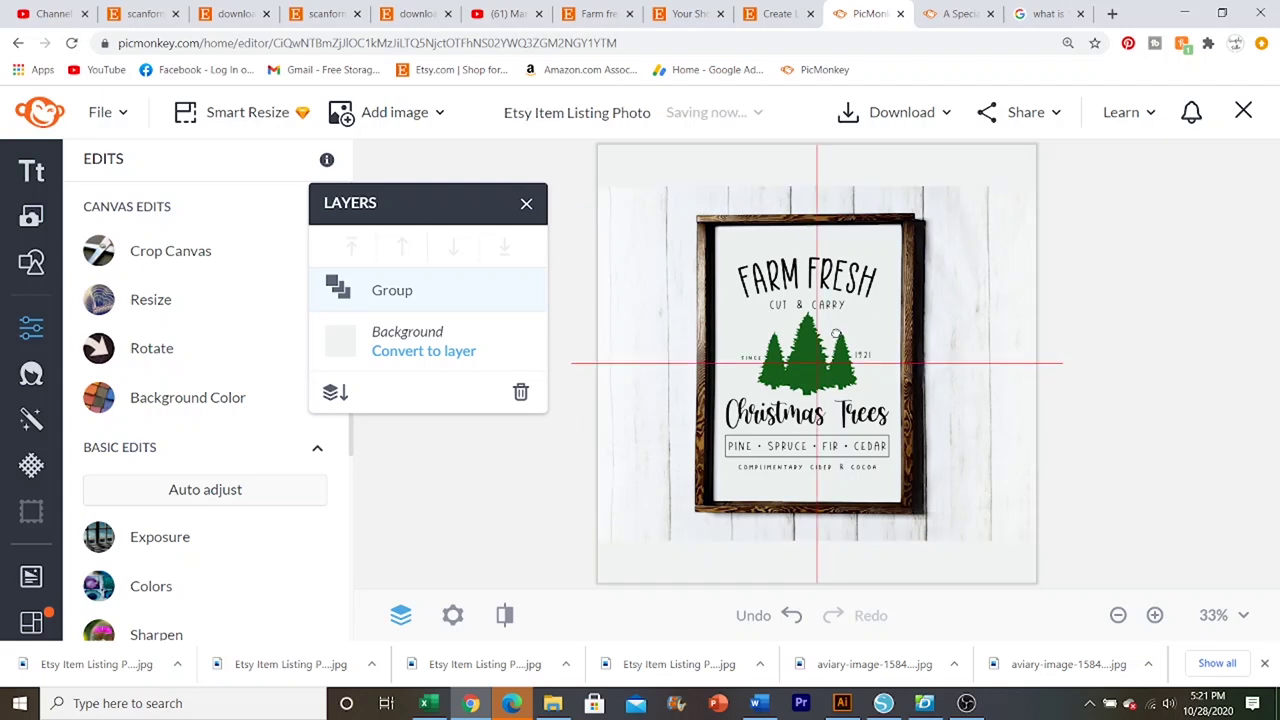
{"action": "mouse_move", "coordinate": [836, 333]}
{"action": "left_mouse_down"}
{"action": "mouse_move", "coordinate": [833, 308]}
{"action": "mouse_move", "coordinate": [832, 329]}
{"action": "left_mouse_up"}
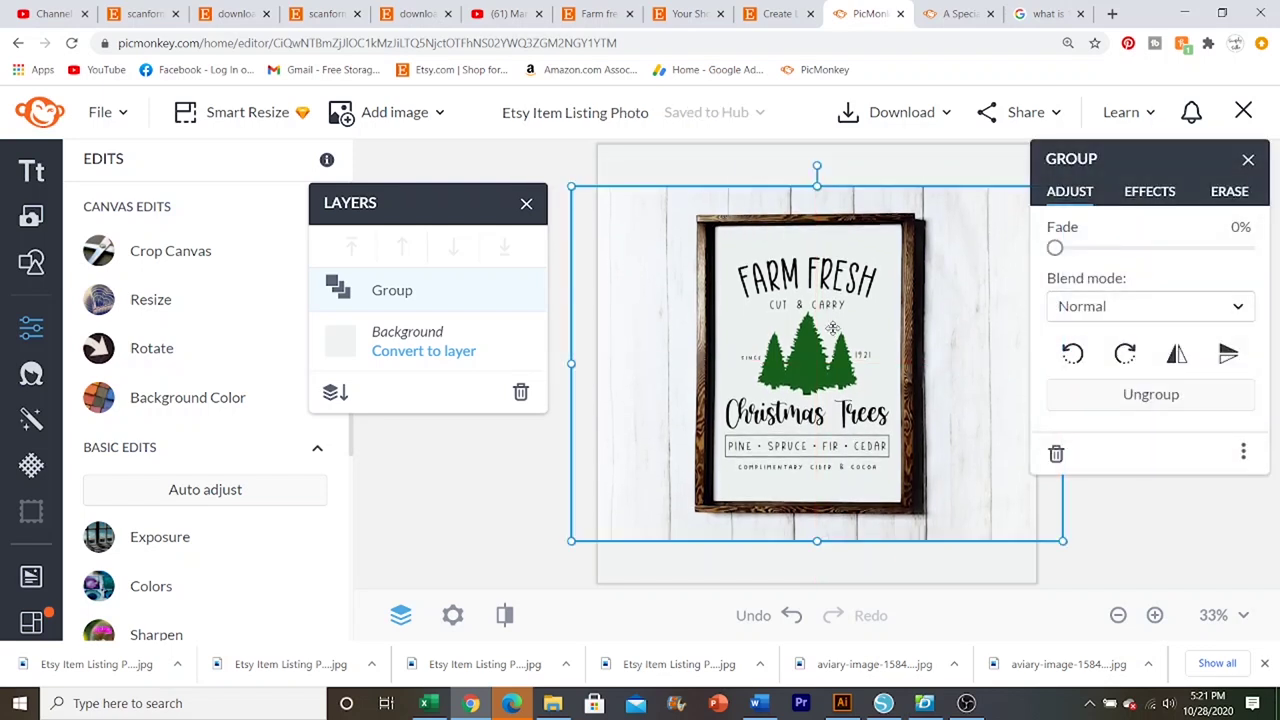
{"action": "left_click", "coordinate": [984, 167]}
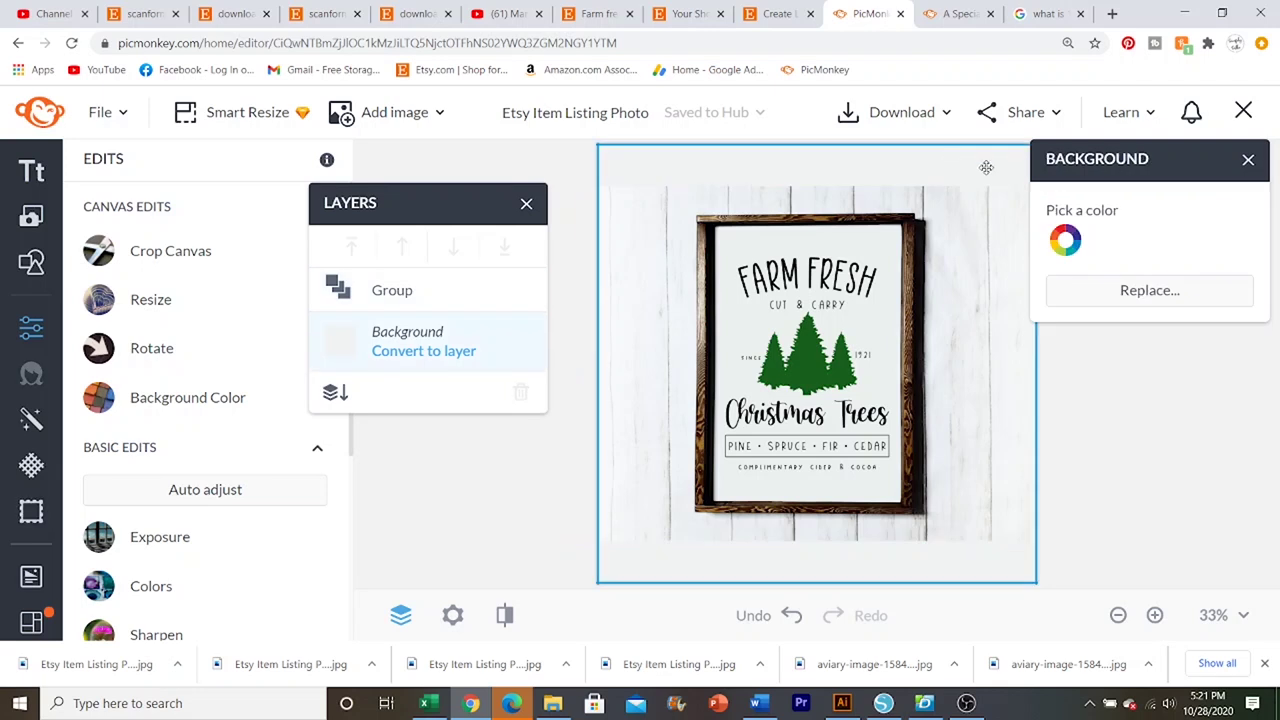
{"action": "left_click_drag", "start_coordinate": [1138, 167], "coordinate": [1184, 178]}
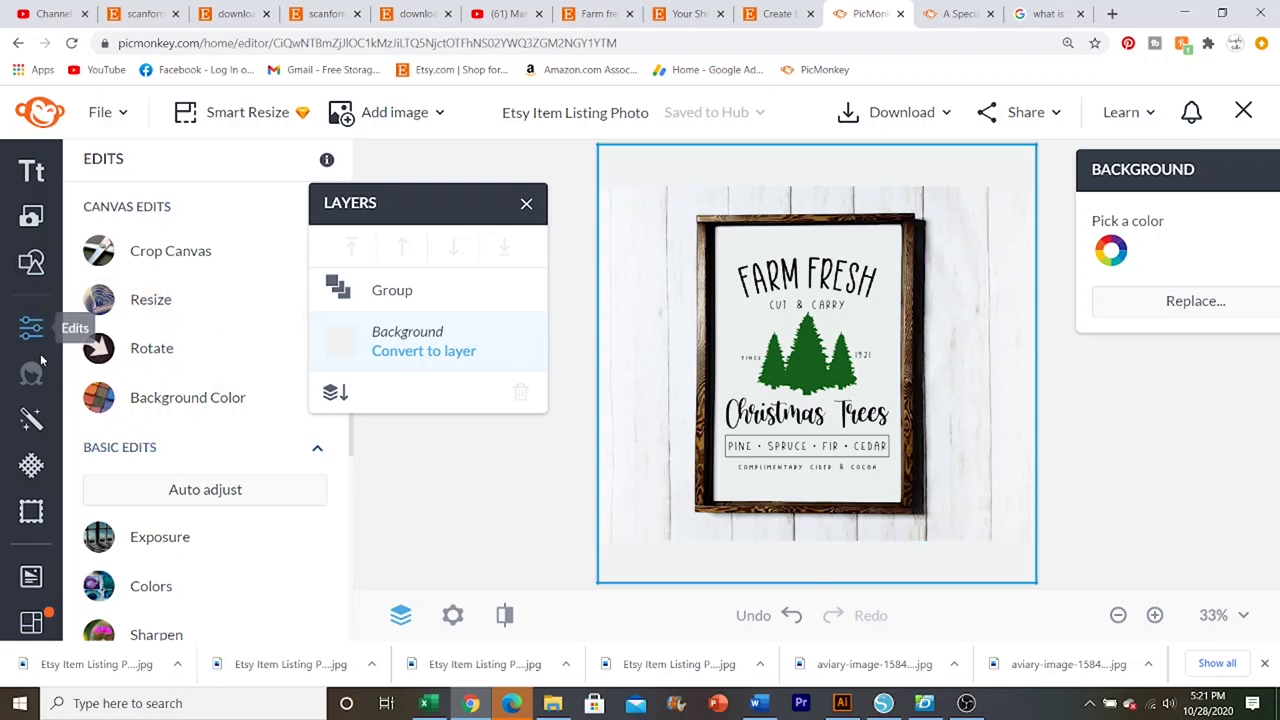
{"action": "left_click_drag", "start_coordinate": [375, 213], "coordinate": [448, 214]}
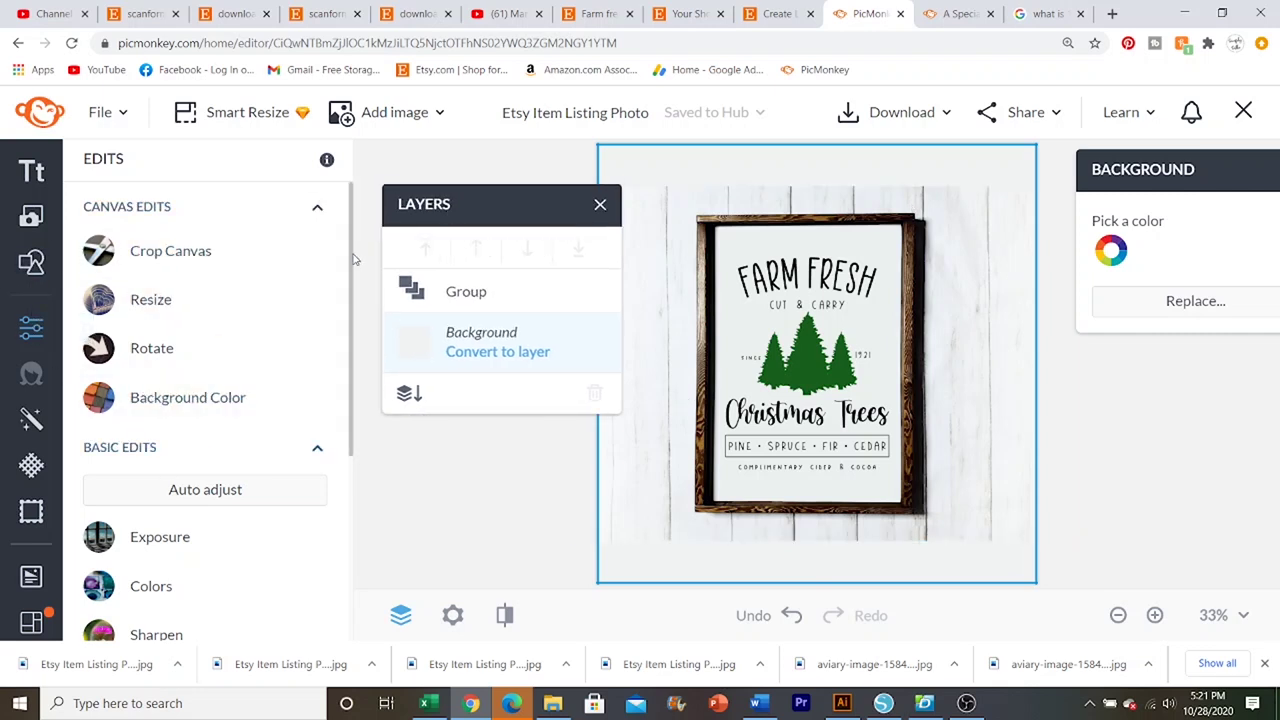
{"action": "scroll", "coordinate": [340, 300], "scroll_direction": "down", "scroll_amount": 3}
{"action": "scroll", "coordinate": [243, 400], "scroll_direction": "up", "scroll_amount": 1}
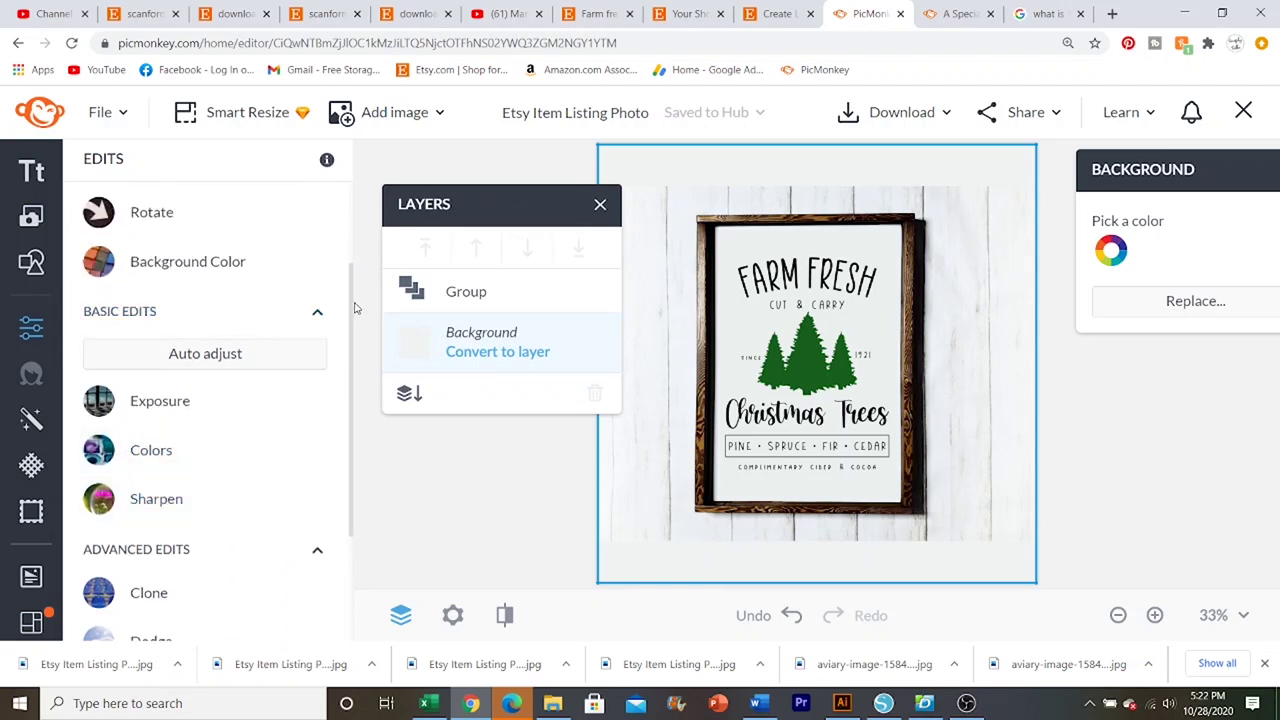
{"action": "left_click_drag", "start_coordinate": [354, 309], "coordinate": [353, 273]}
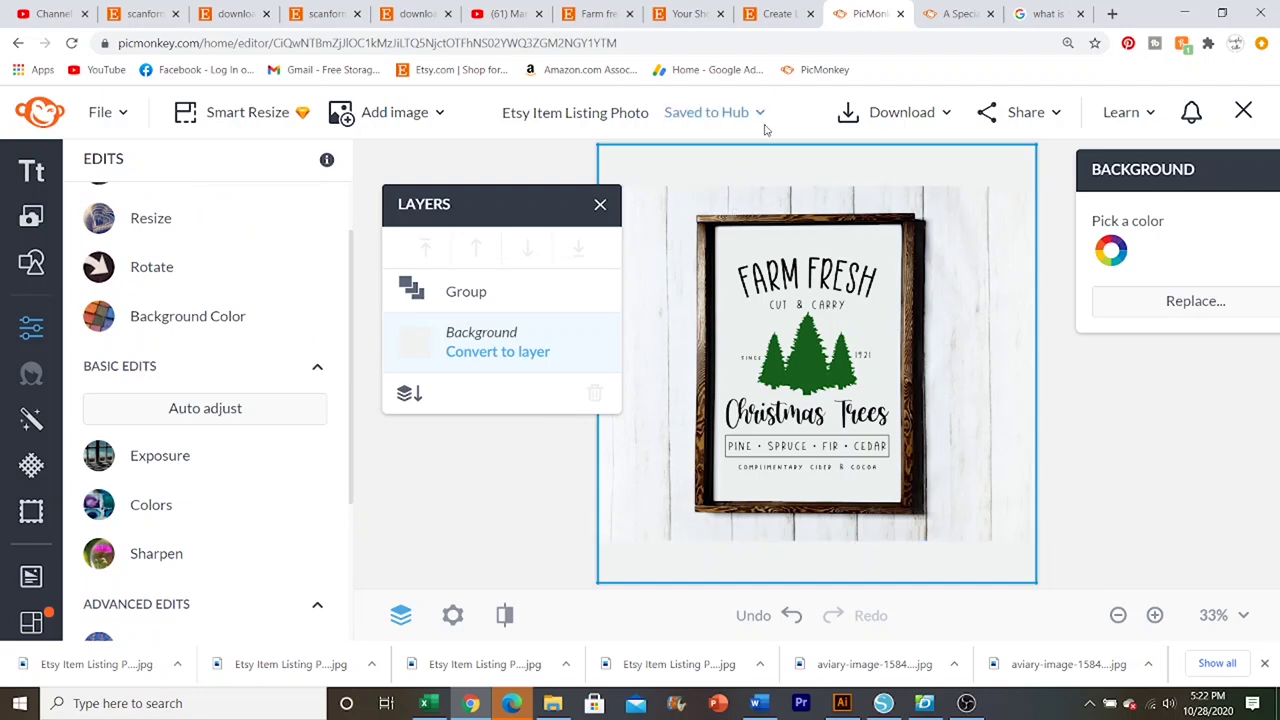
Step: Download the finished listing photo as a JPG image in High quality
{"action": "left_click", "coordinate": [941, 115]}
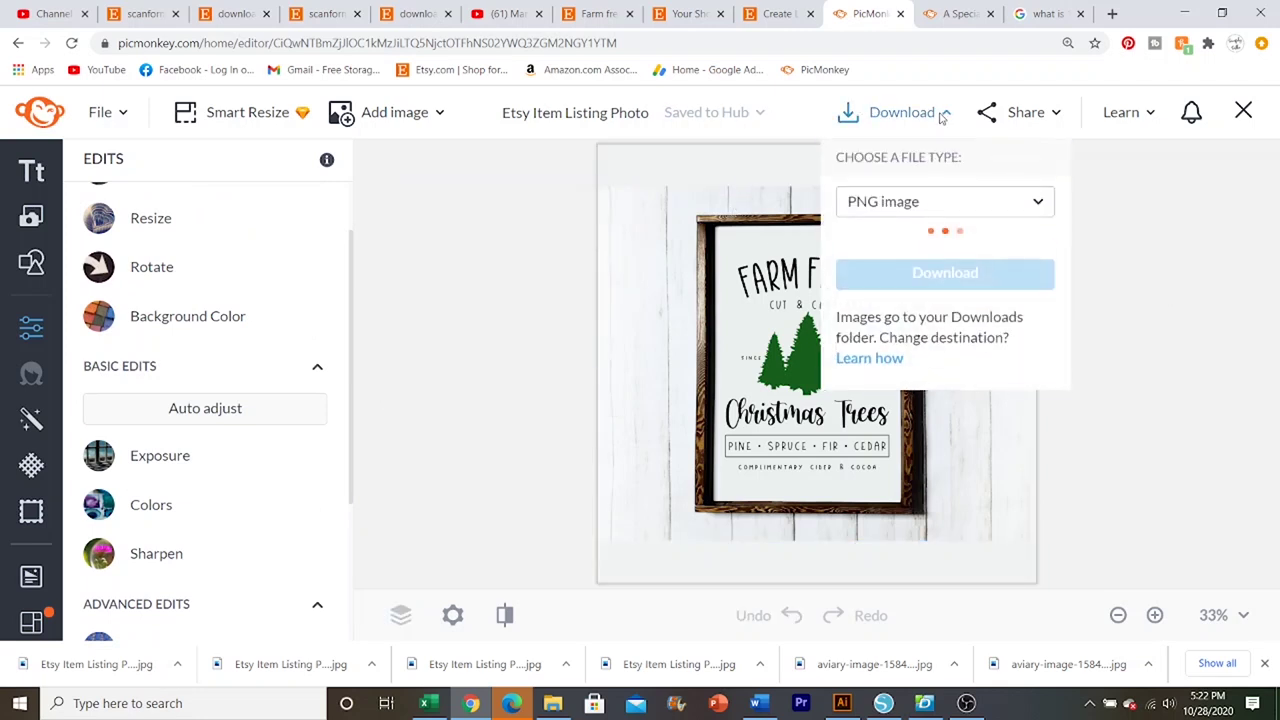
{"action": "left_click", "coordinate": [928, 203]}
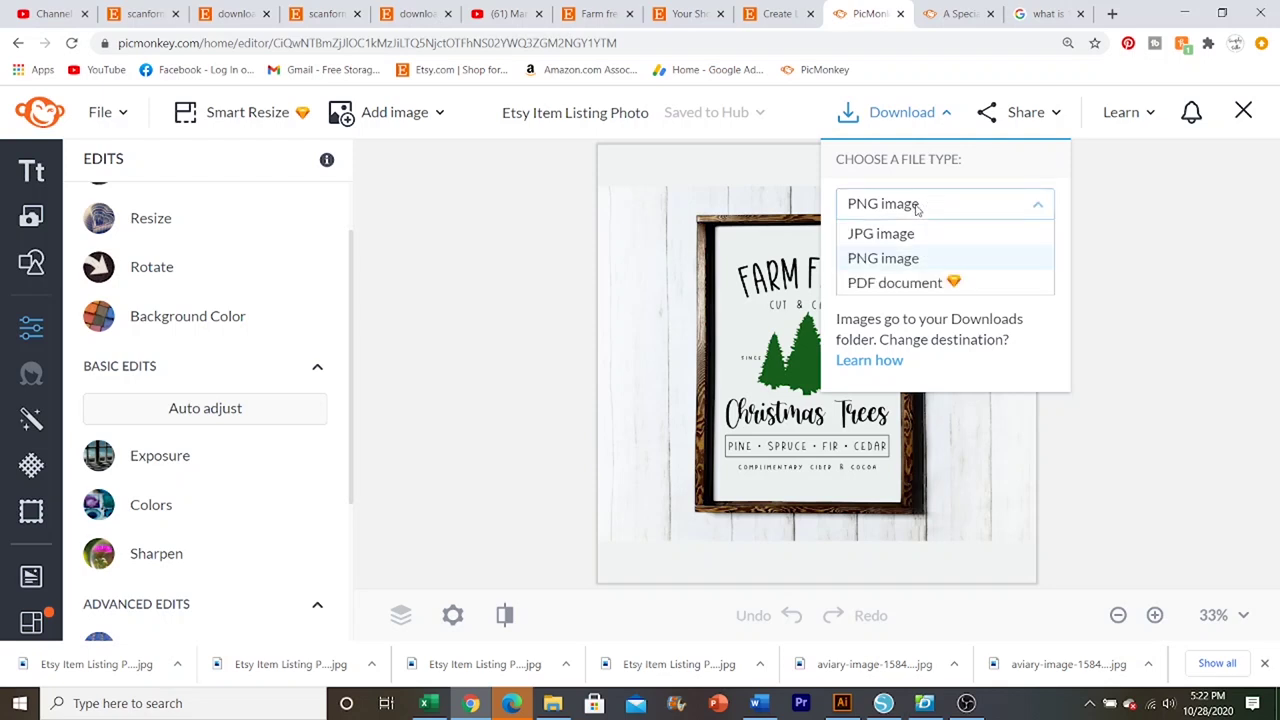
{"action": "left_click", "coordinate": [880, 234]}
{"action": "left_click", "coordinate": [880, 234]}
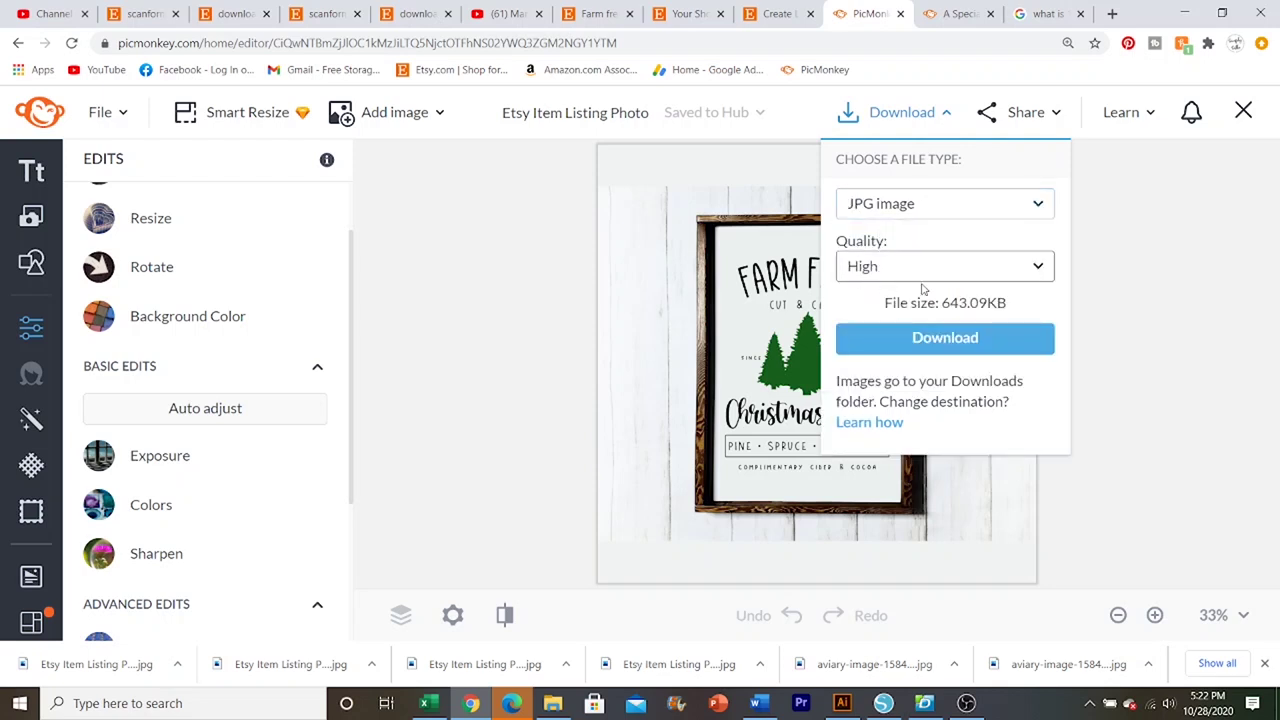
{"action": "left_click", "coordinate": [958, 337]}
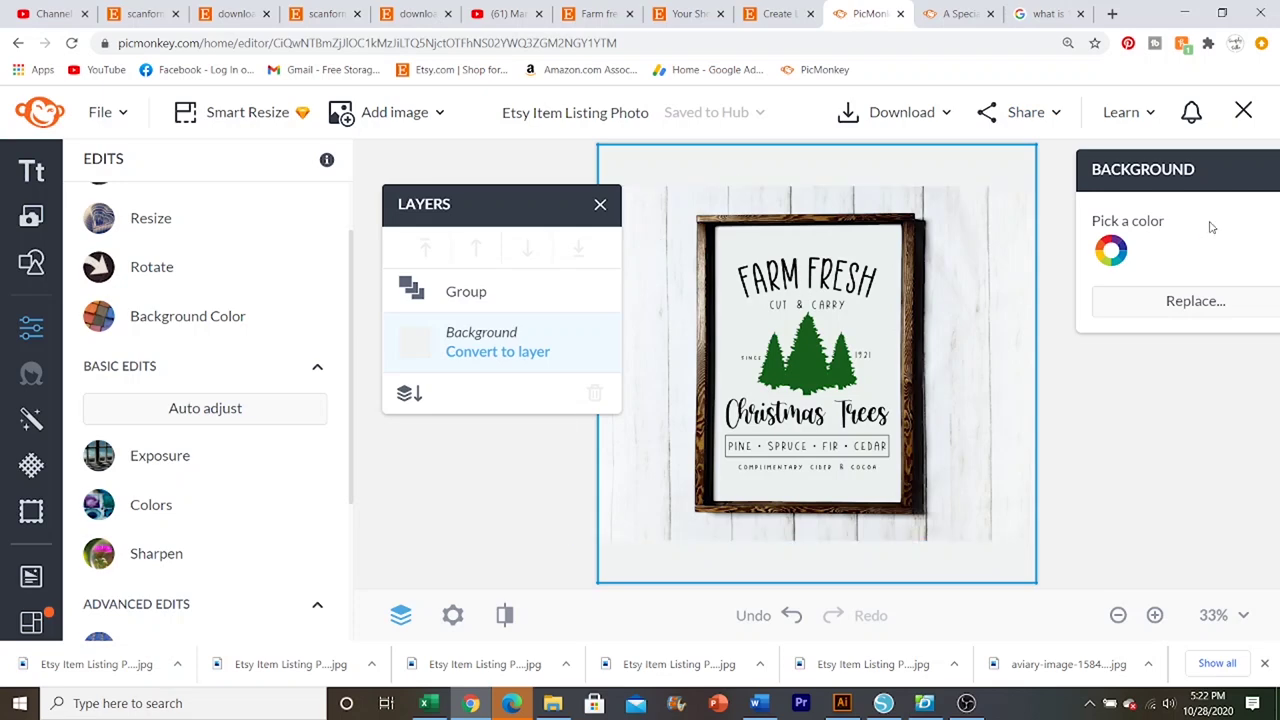
Step: Switch to the new Etsy listing and upload Etsy Item Listing Photo (49) from Downloads as the primary photo
{"action": "key", "text": "ctrl+shift+Tab"}
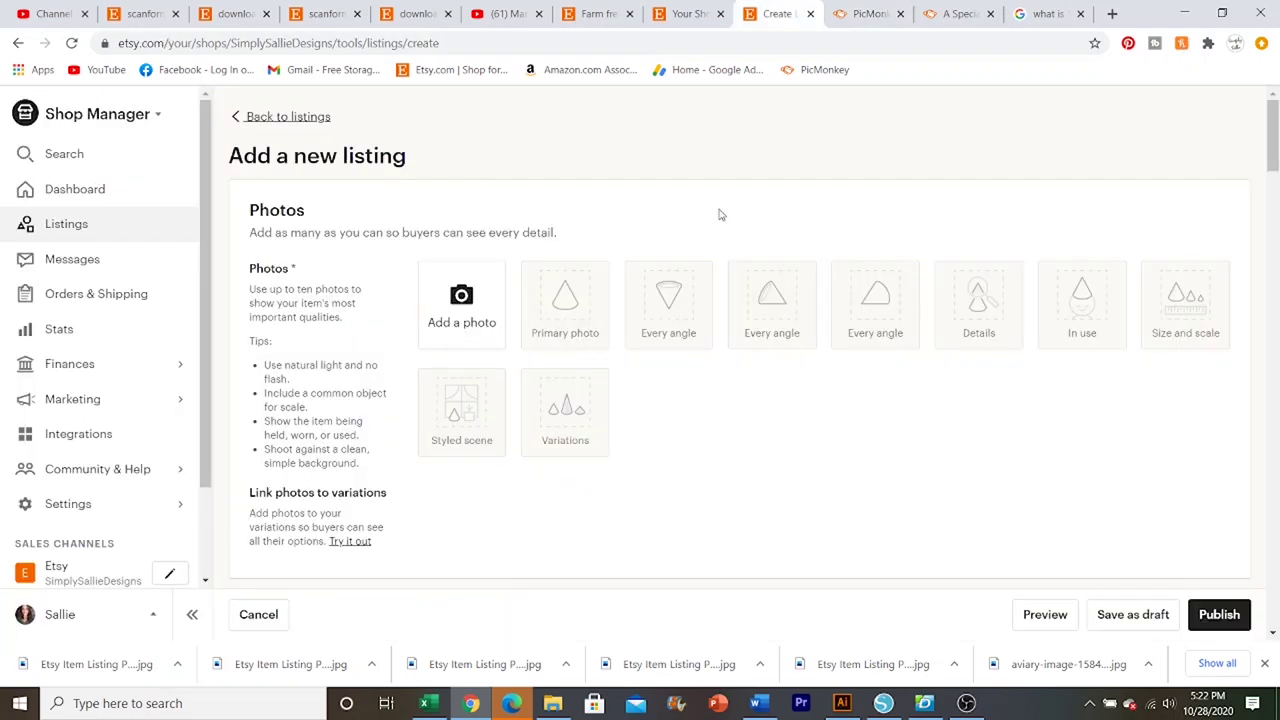
{"action": "left_click", "coordinate": [481, 298]}
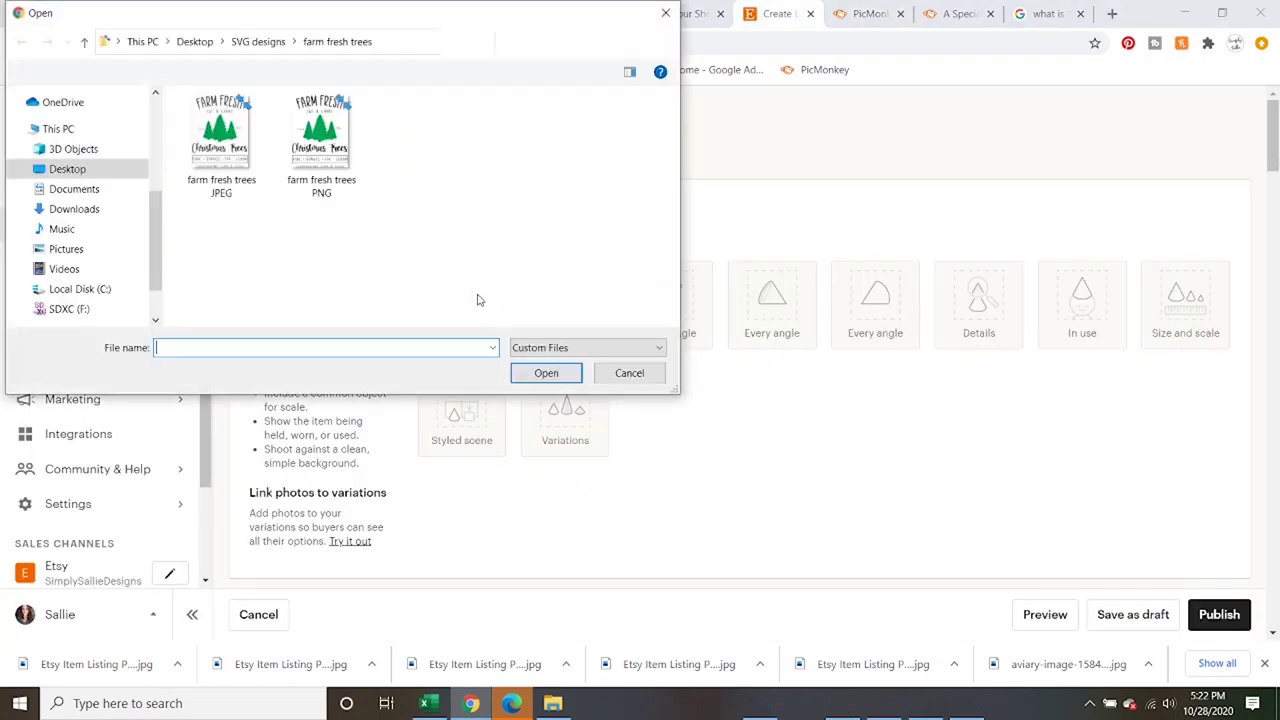
{"action": "left_click", "coordinate": [73, 210]}
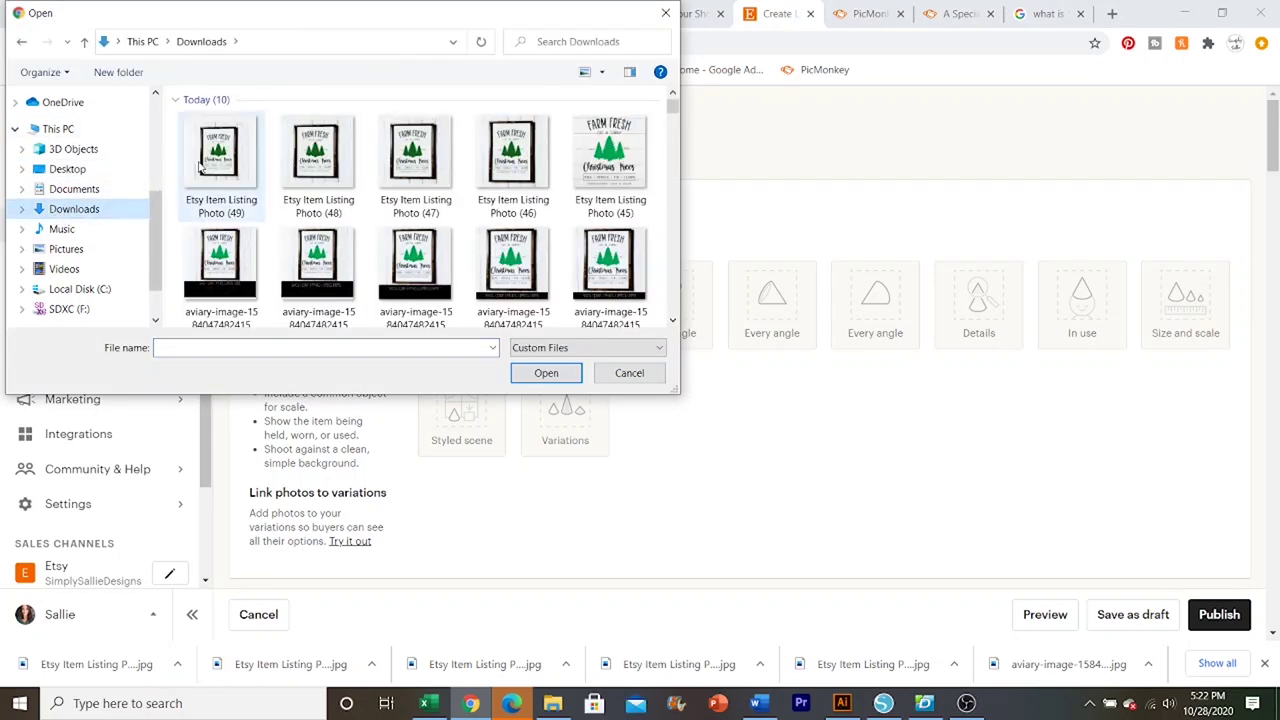
{"action": "double_click", "coordinate": [224, 162]}
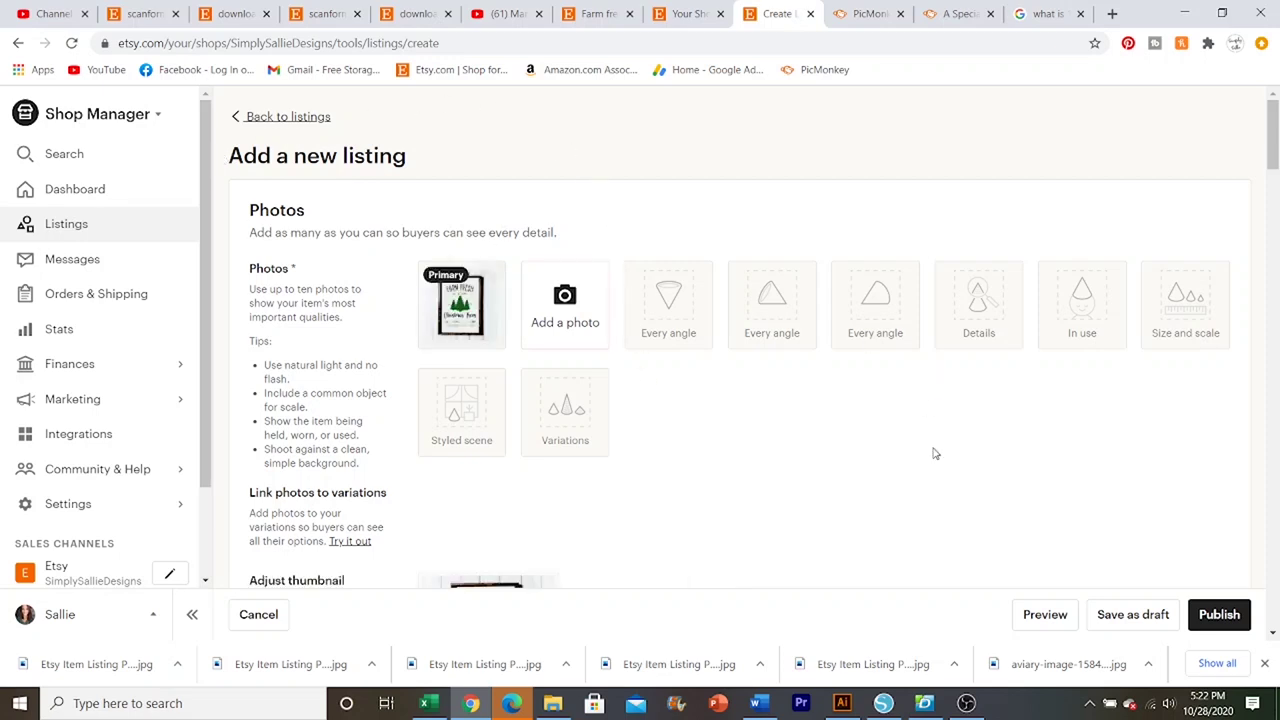
Step: Check the listing's thumbnail preview and the enlarged view of the primary photo
{"action": "scroll", "coordinate": [934, 452], "scroll_direction": "down", "scroll_amount": 3}
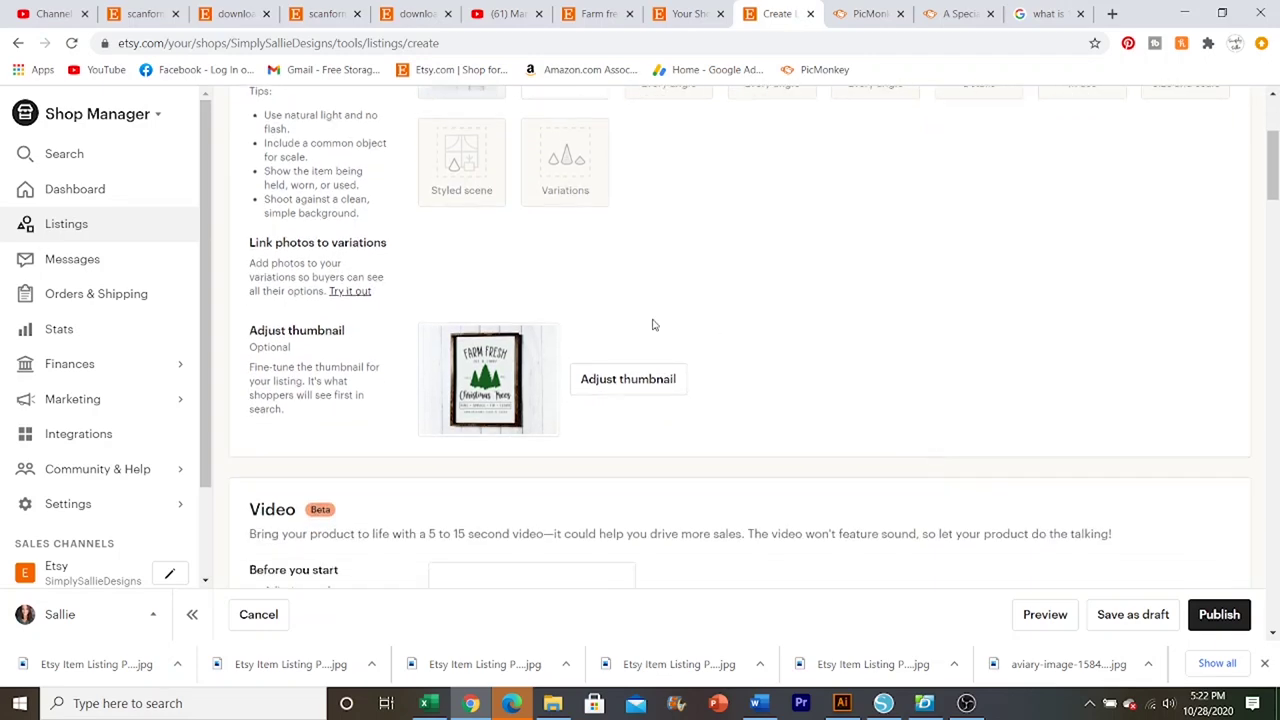
{"action": "scroll", "coordinate": [700, 197], "scroll_direction": "up", "scroll_amount": 3}
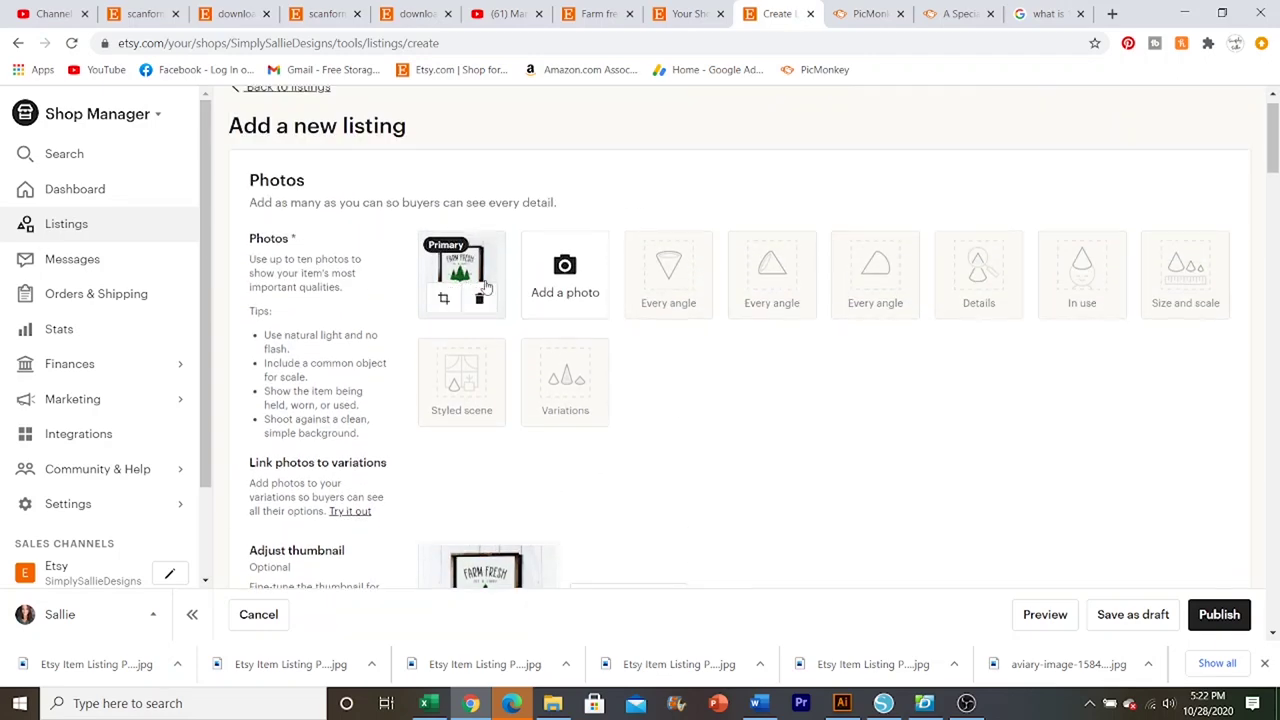
{"action": "left_click", "coordinate": [480, 270]}
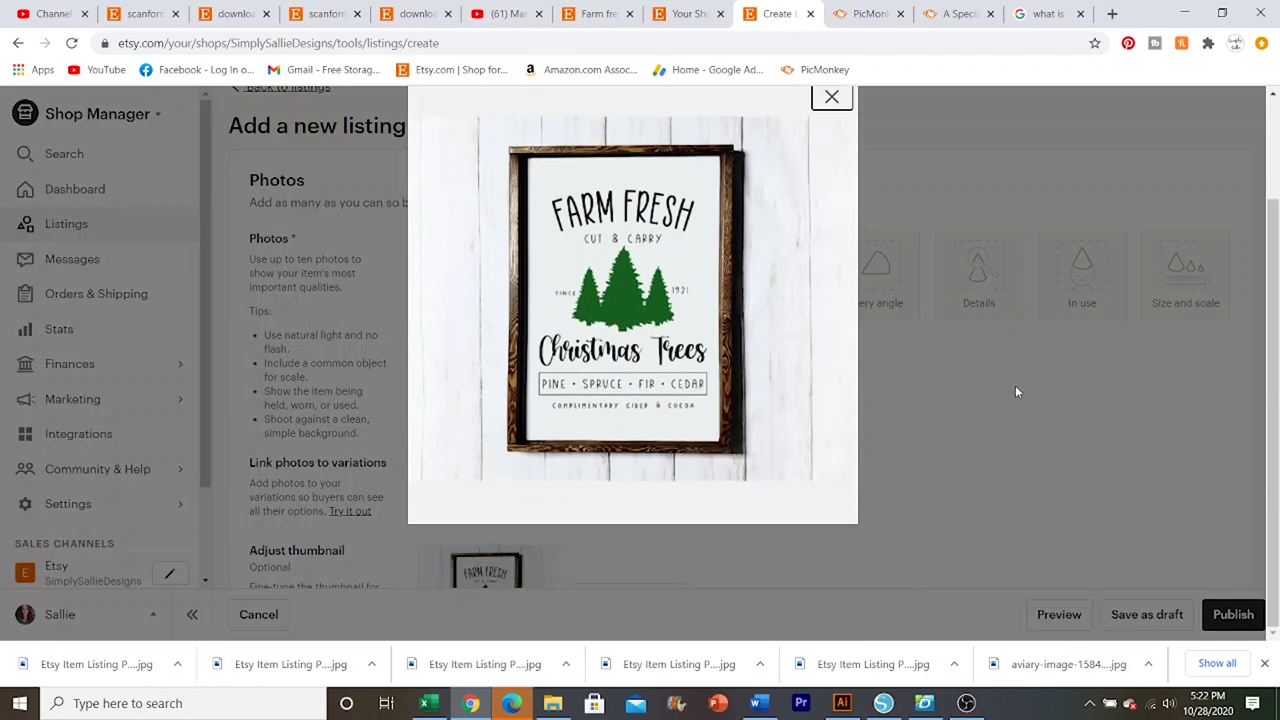
{"action": "left_click", "coordinate": [838, 149]}
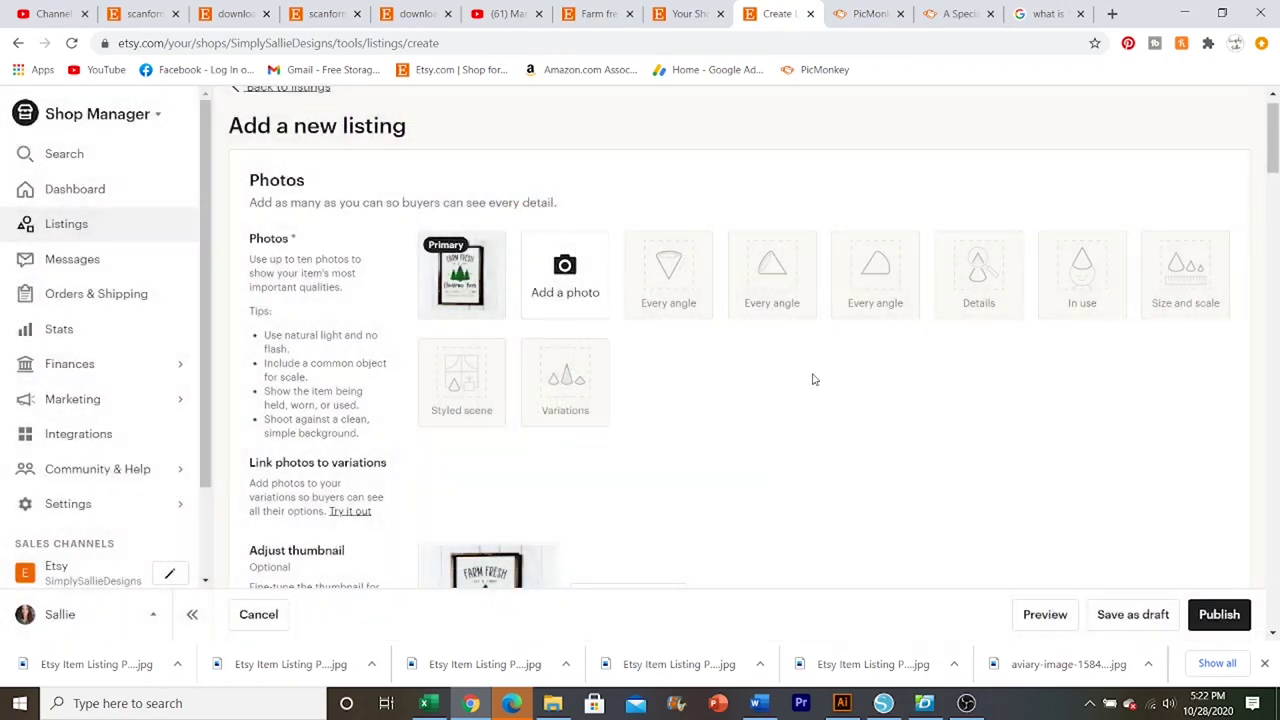
Step: Adjust the primary photo's thumbnail, keeping the whole framed sign in view at the minimum zoom, and save it
{"action": "scroll", "coordinate": [811, 374], "scroll_direction": "down", "scroll_amount": 2}
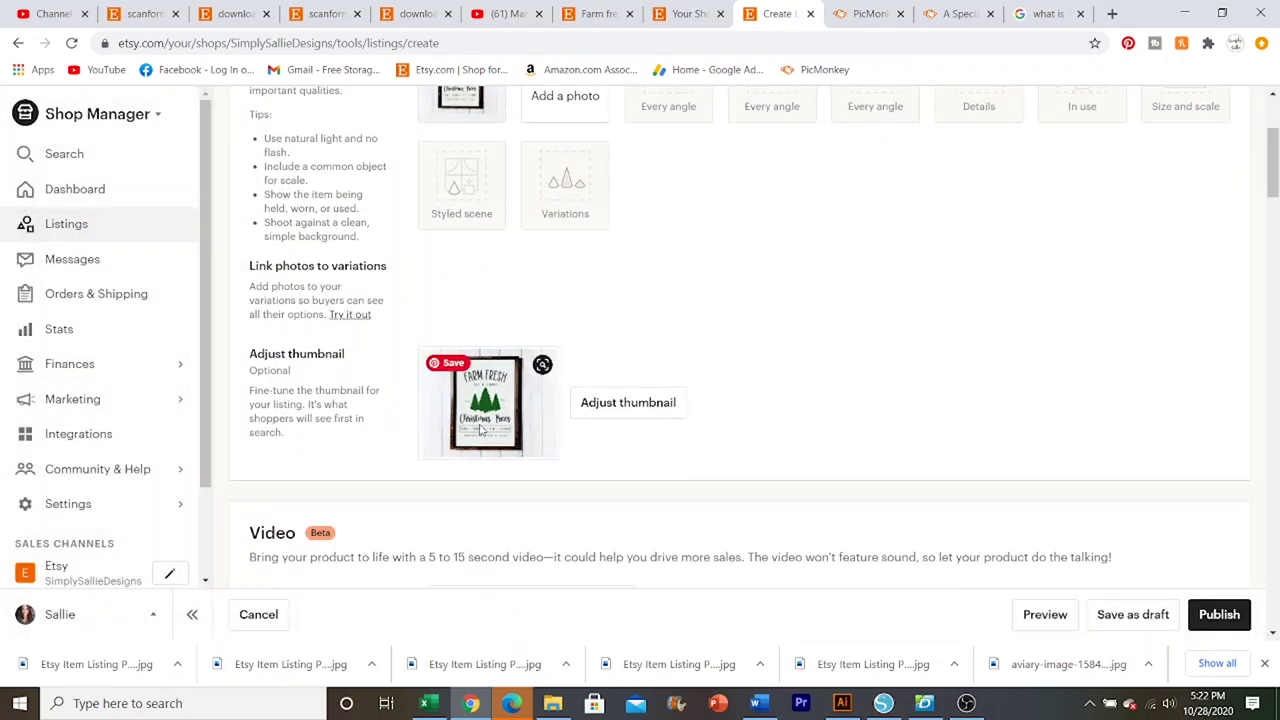
{"action": "left_click", "coordinate": [588, 412]}
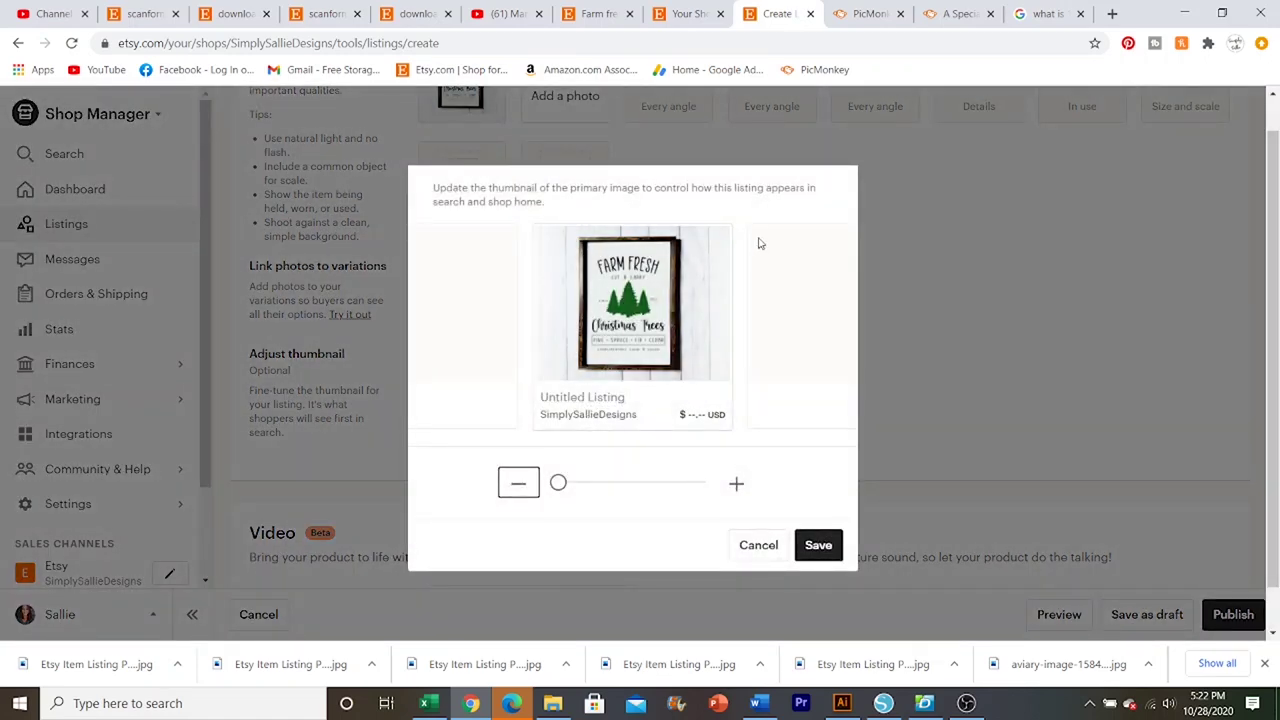
{"action": "left_click", "coordinate": [661, 363]}
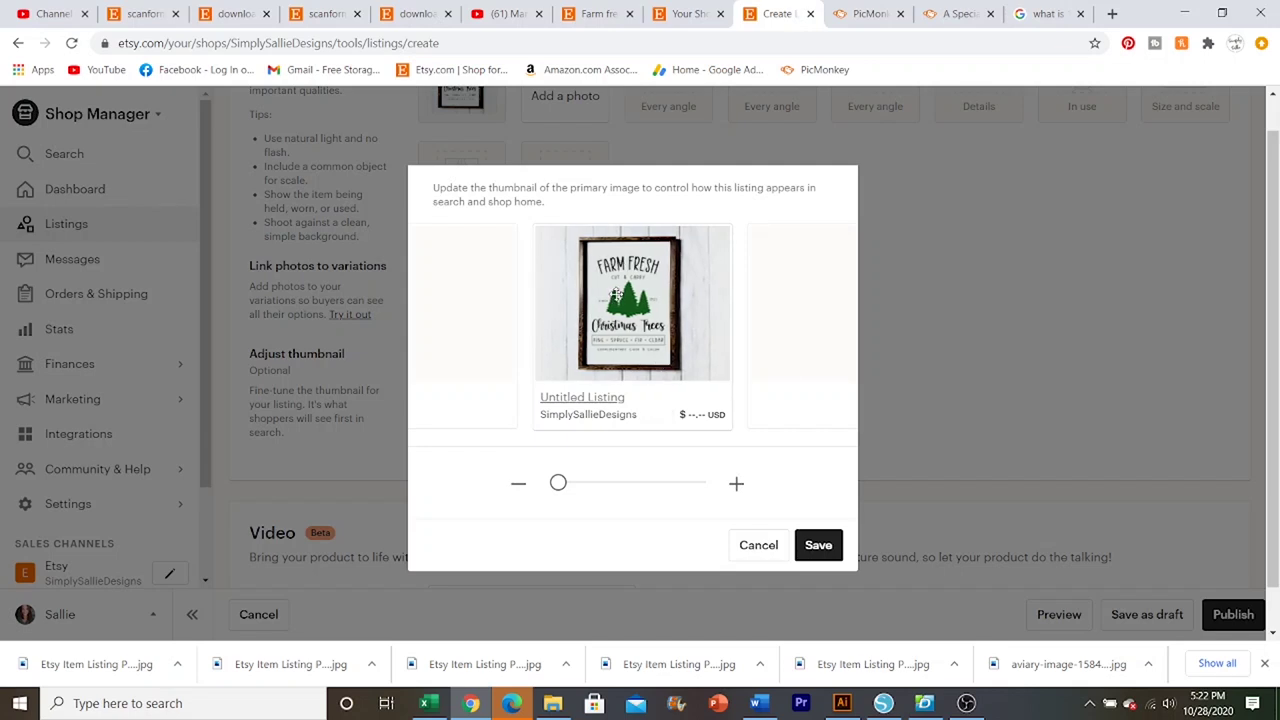
{"action": "left_click_drag", "start_coordinate": [559, 483], "coordinate": [486, 491]}
{"action": "left_click_drag", "start_coordinate": [605, 304], "coordinate": [605, 304]}
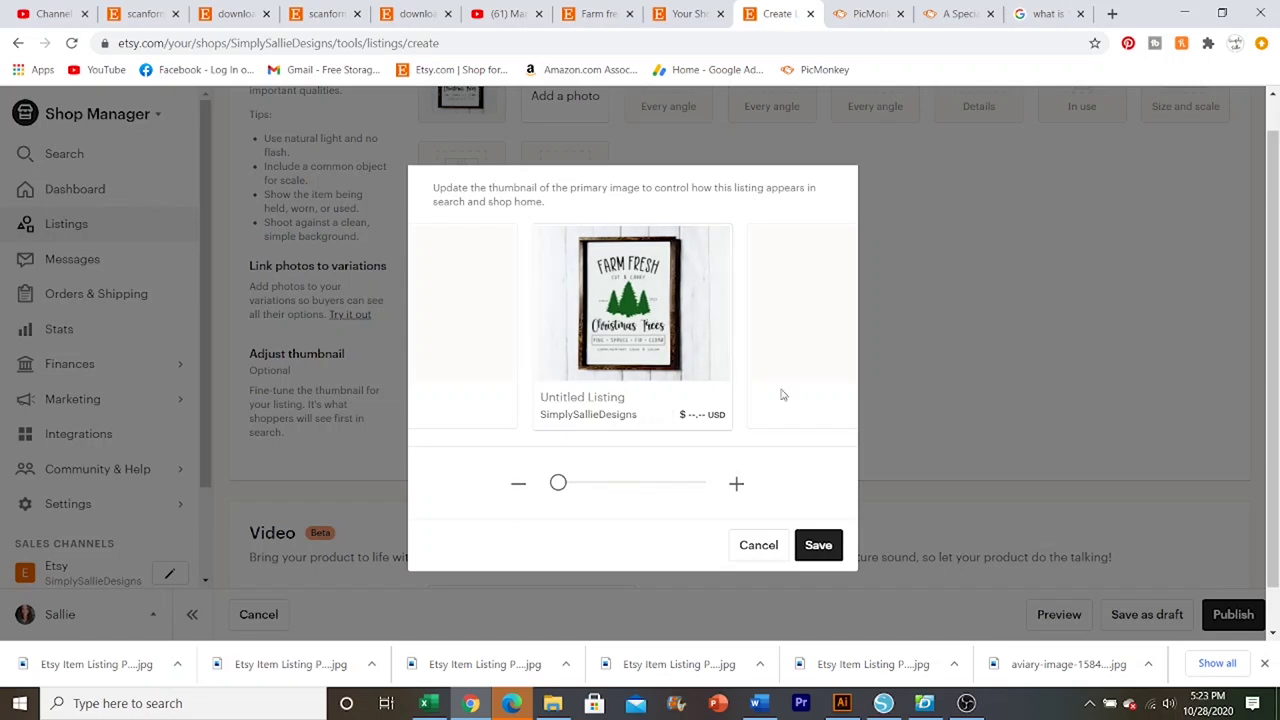
{"action": "left_click", "coordinate": [818, 545]}
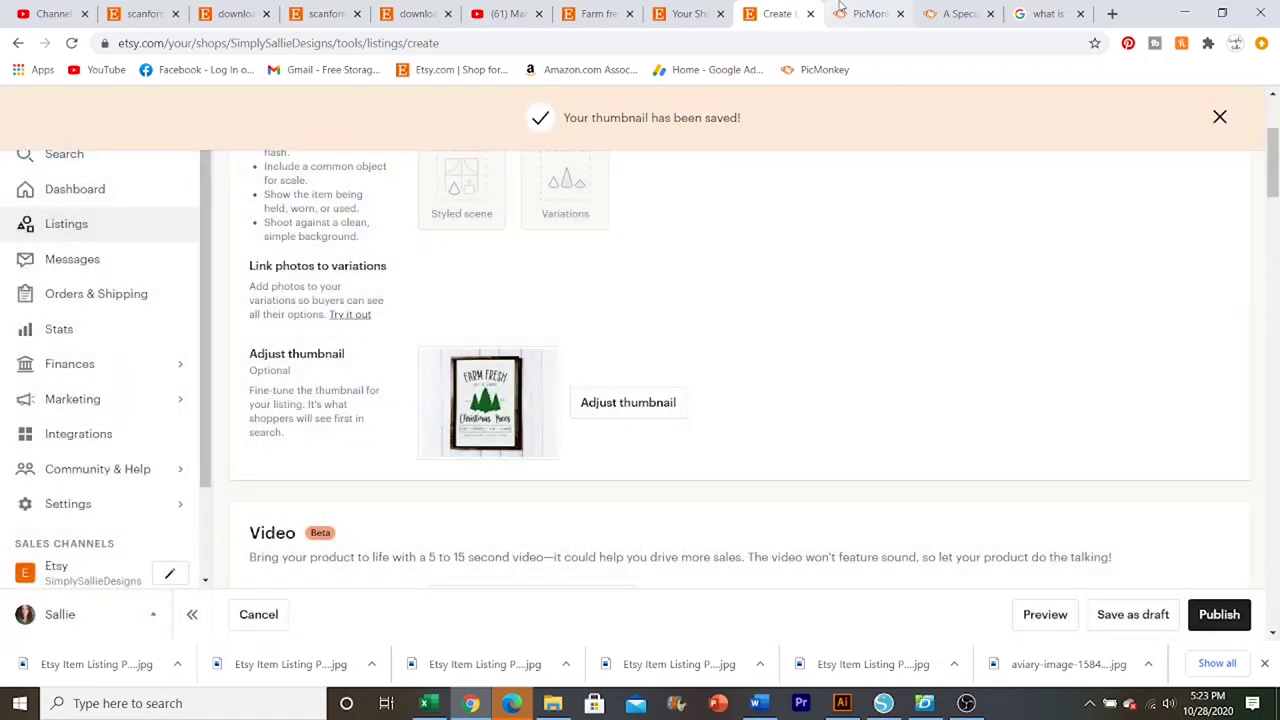
Step: Switch back to PicMonkey, close the current design, and create a blank 2000 x 2000px Etsy Item Listing Photo canvas
{"action": "left_click", "coordinate": [843, 12]}
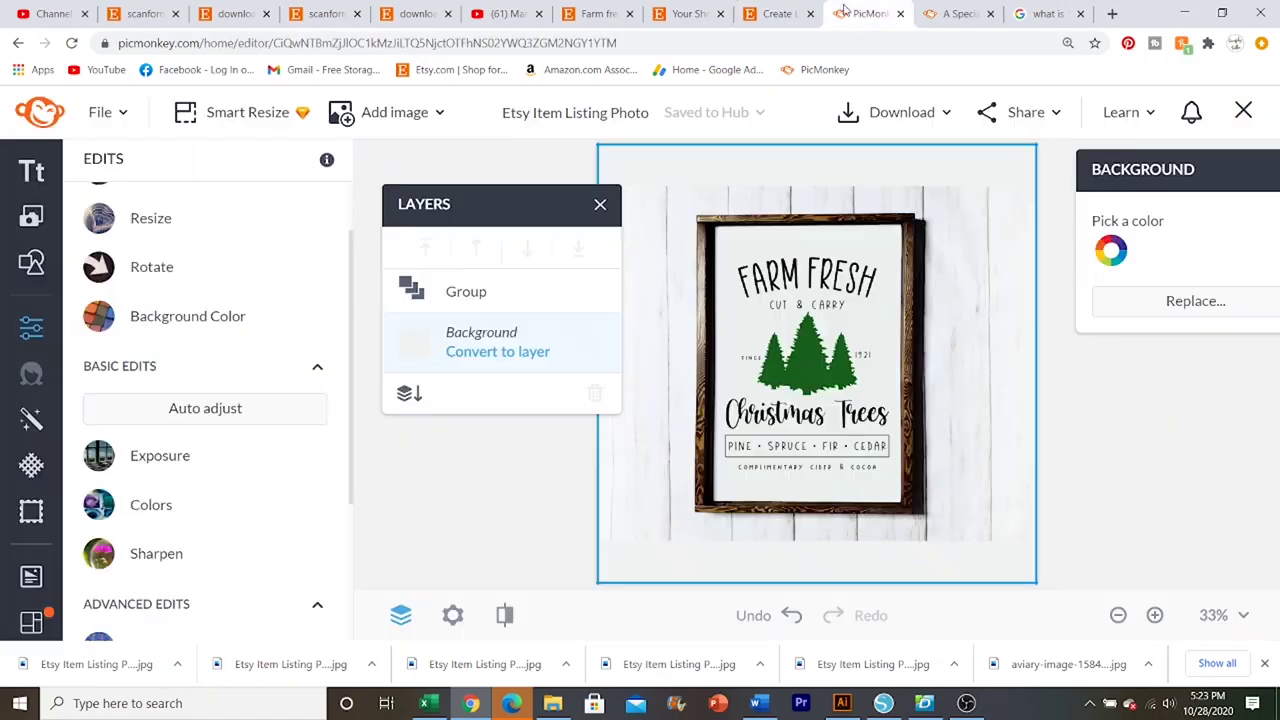
{"action": "left_click_drag", "start_coordinate": [458, 202], "coordinate": [398, 205]}
{"action": "left_click_drag", "start_coordinate": [1186, 178], "coordinate": [480, 426]}
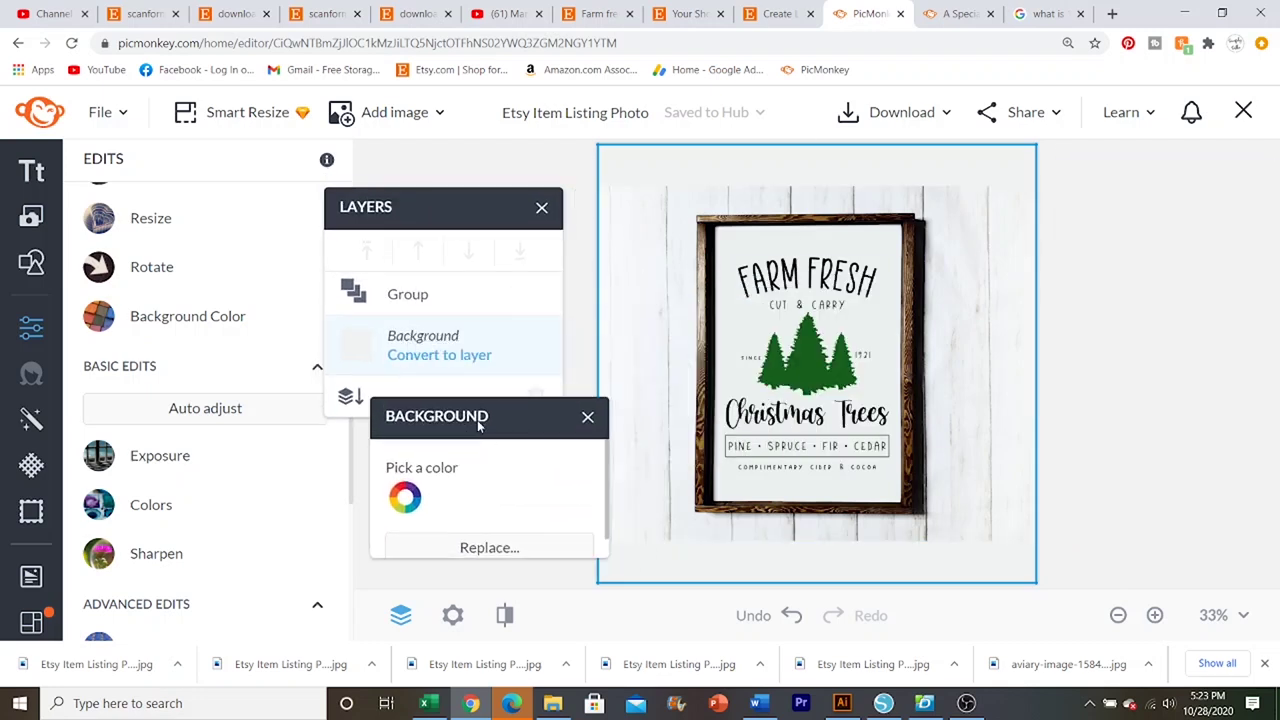
{"action": "left_click", "coordinate": [1243, 112]}
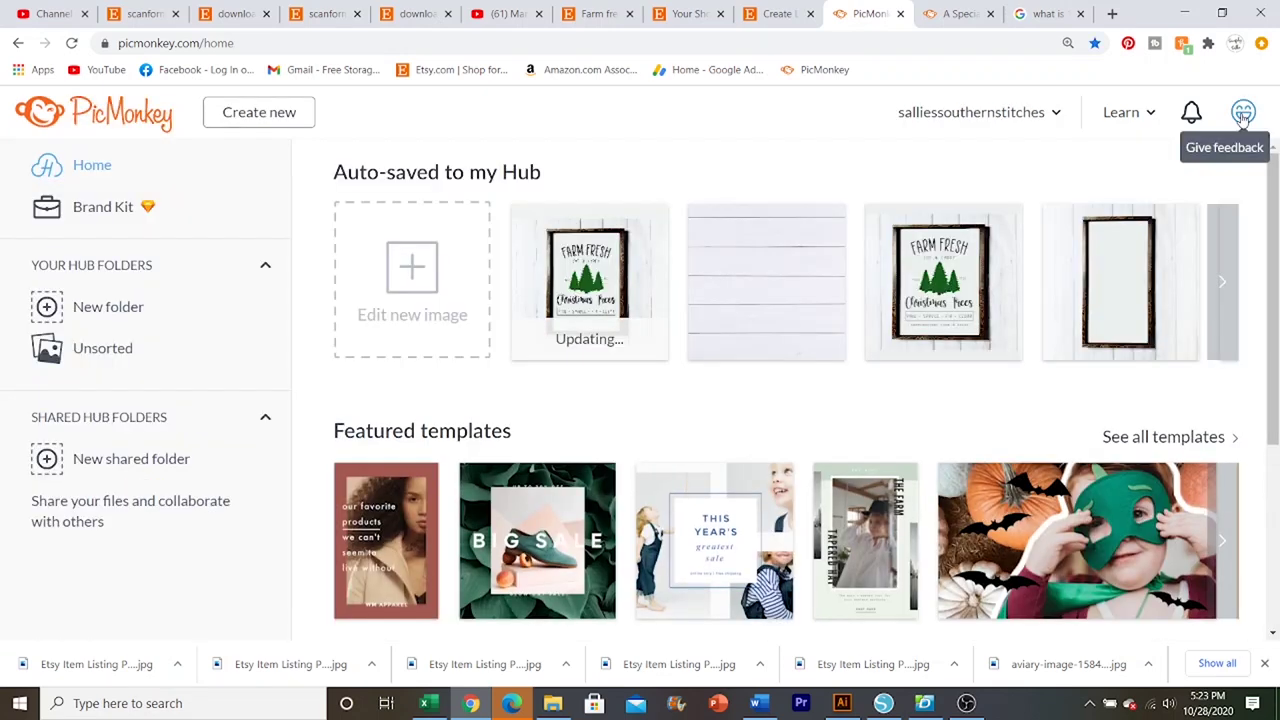
{"action": "left_click", "coordinate": [298, 118]}
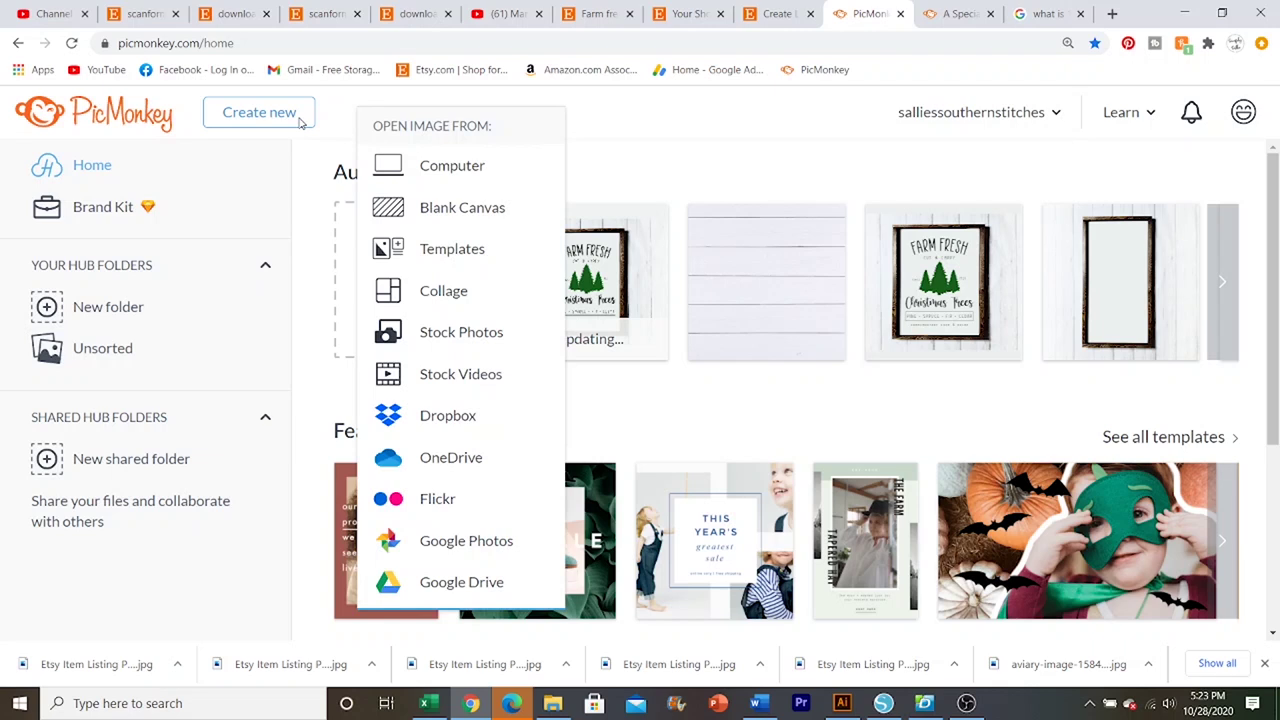
{"action": "left_click", "coordinate": [451, 208]}
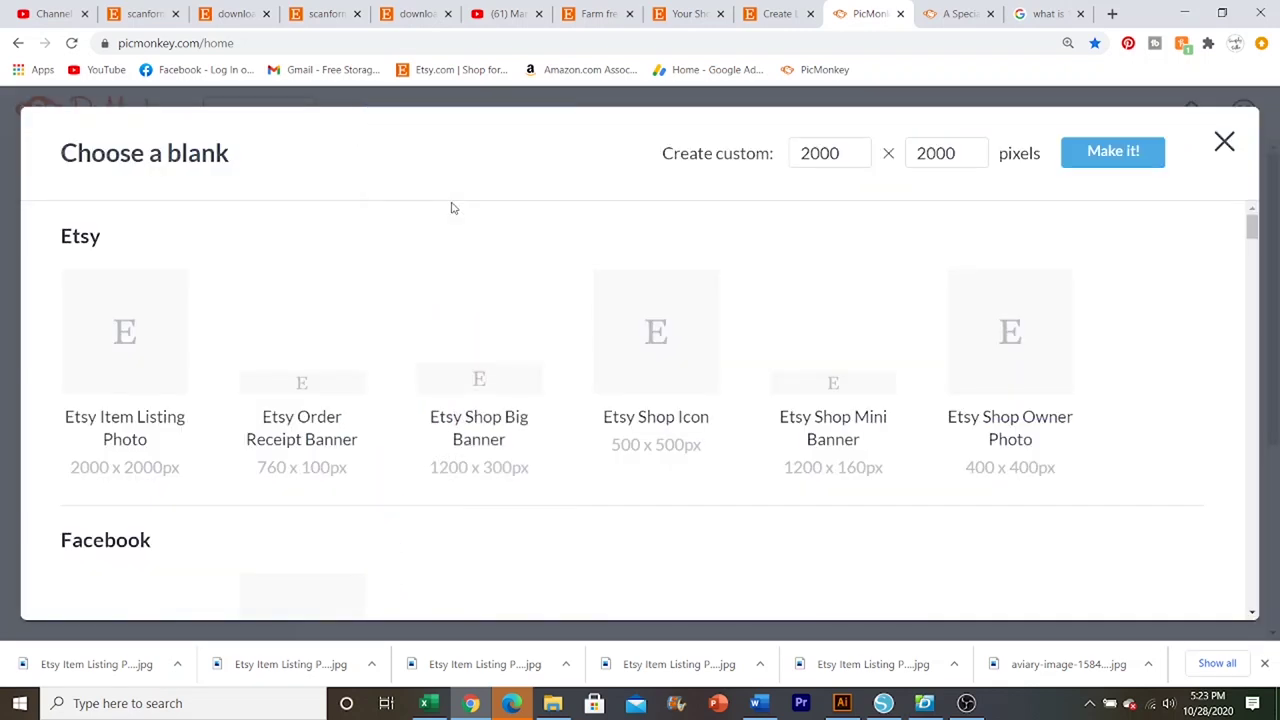
{"action": "left_click", "coordinate": [128, 333]}
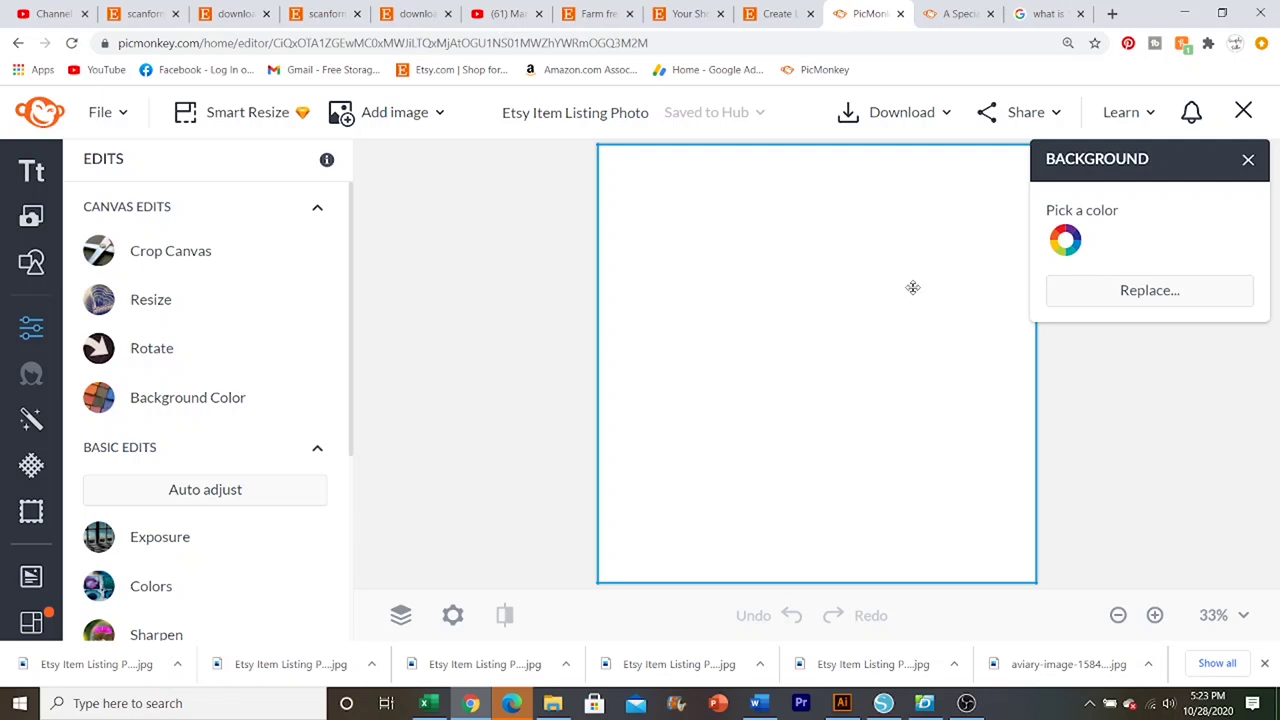
Step: Add the white shiplap wood image from the computer's Desktop folders as a custom texture on the blank canvas
{"action": "left_click", "coordinate": [30, 466]}
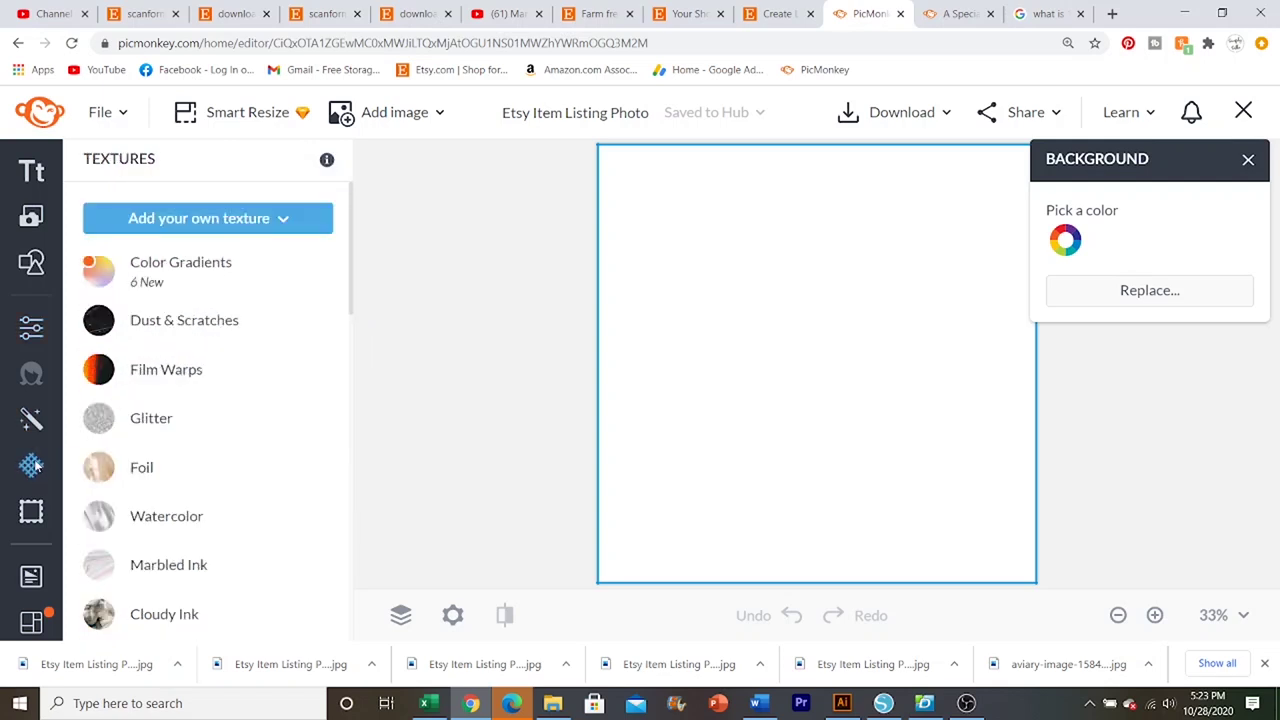
{"action": "left_click", "coordinate": [197, 224]}
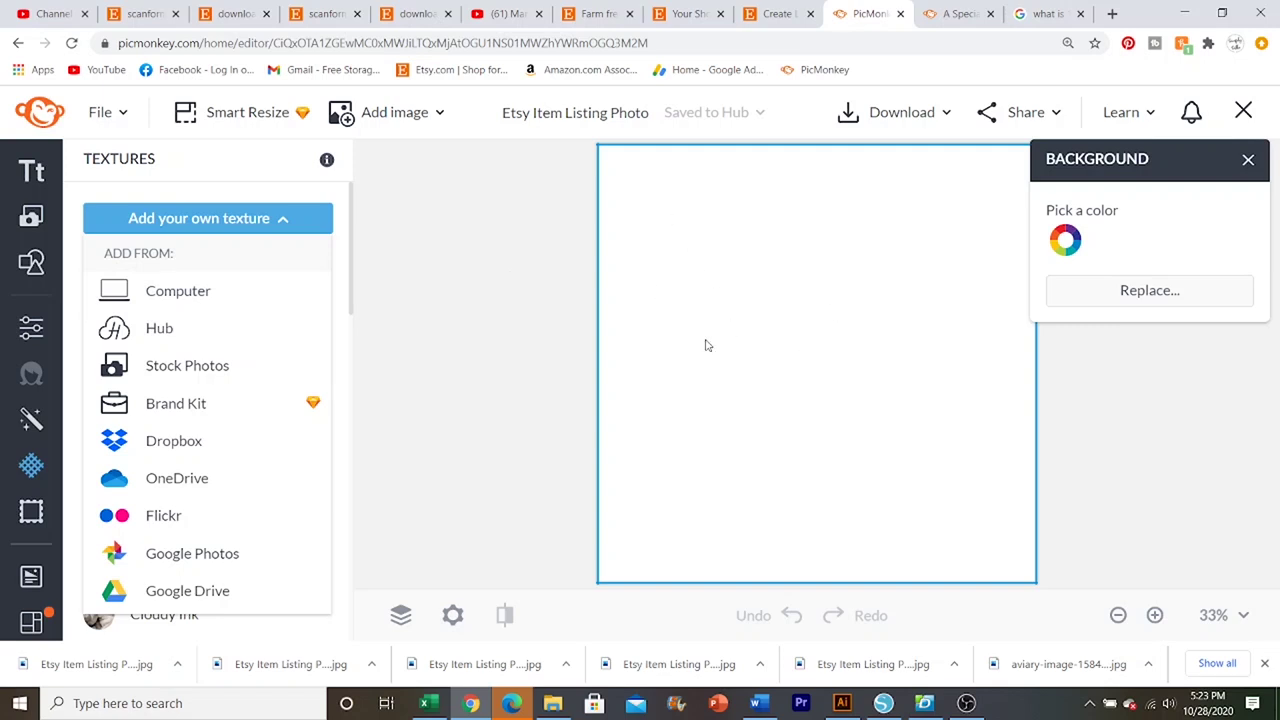
{"action": "left_click", "coordinate": [185, 291]}
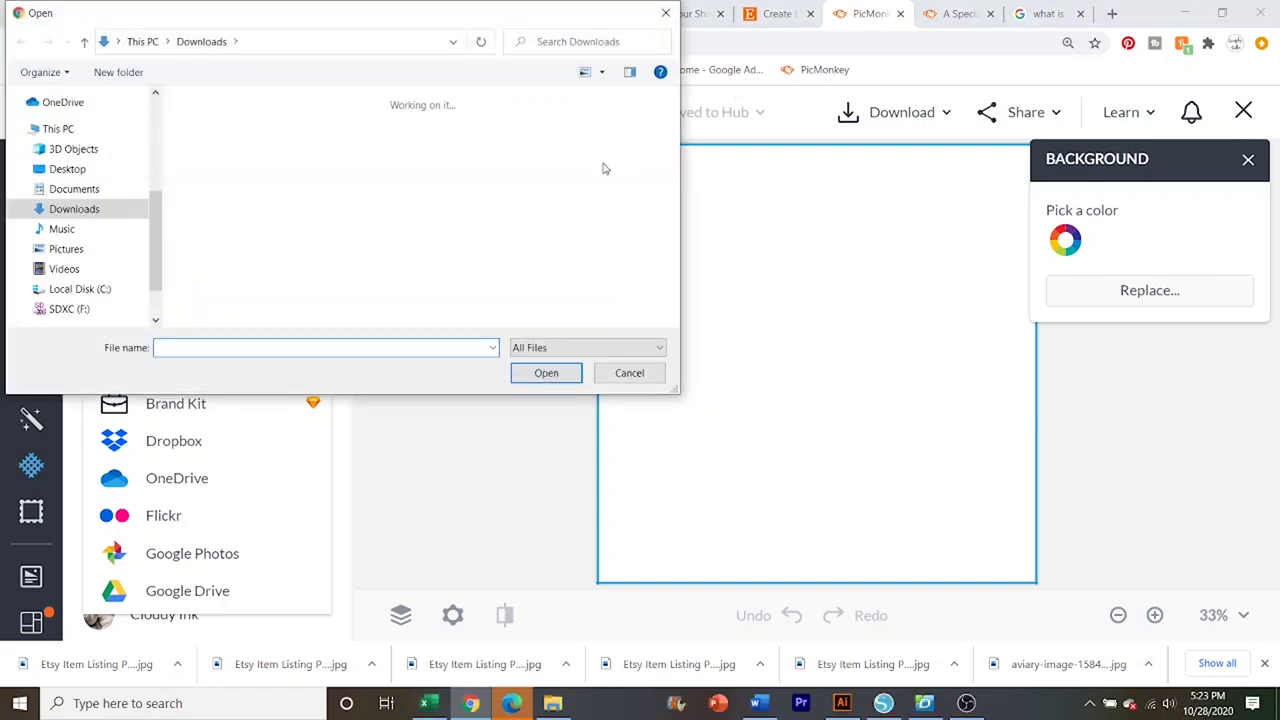
{"action": "left_click", "coordinate": [74, 189]}
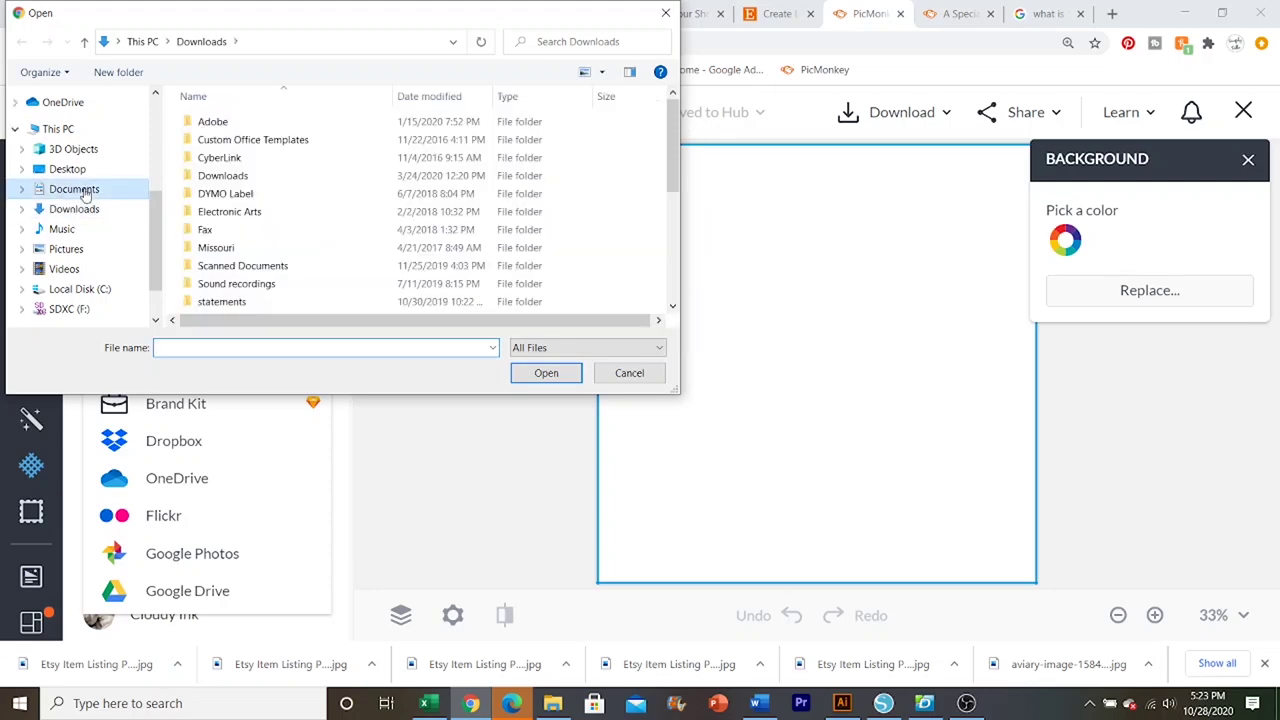
{"action": "left_click", "coordinate": [62, 153]}
{"action": "left_click", "coordinate": [60, 168]}
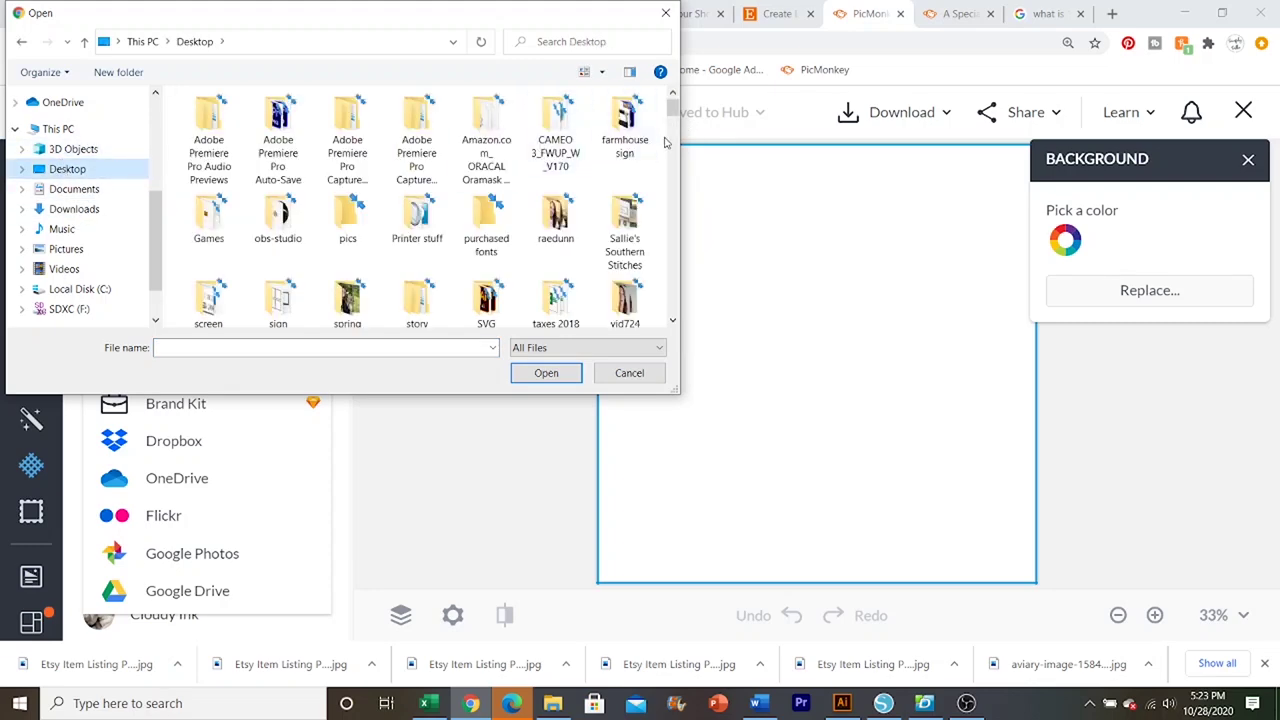
{"action": "left_click_drag", "start_coordinate": [675, 115], "coordinate": [674, 252]}
{"action": "double_click", "coordinate": [278, 215]}
{"action": "double_click", "coordinate": [592, 255]}
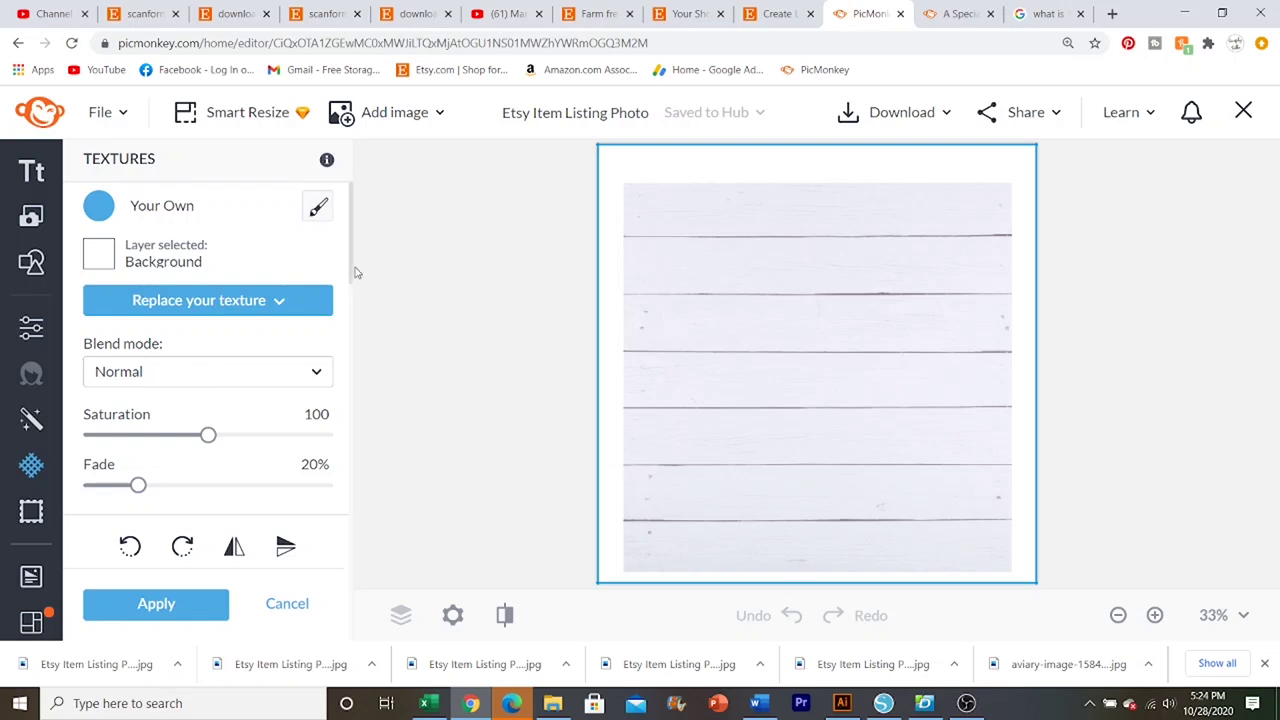
Step: Enlarge the wood texture to size 157 so it covers the whole canvas and apply it
{"action": "left_click_drag", "start_coordinate": [353, 270], "coordinate": [366, 294]}
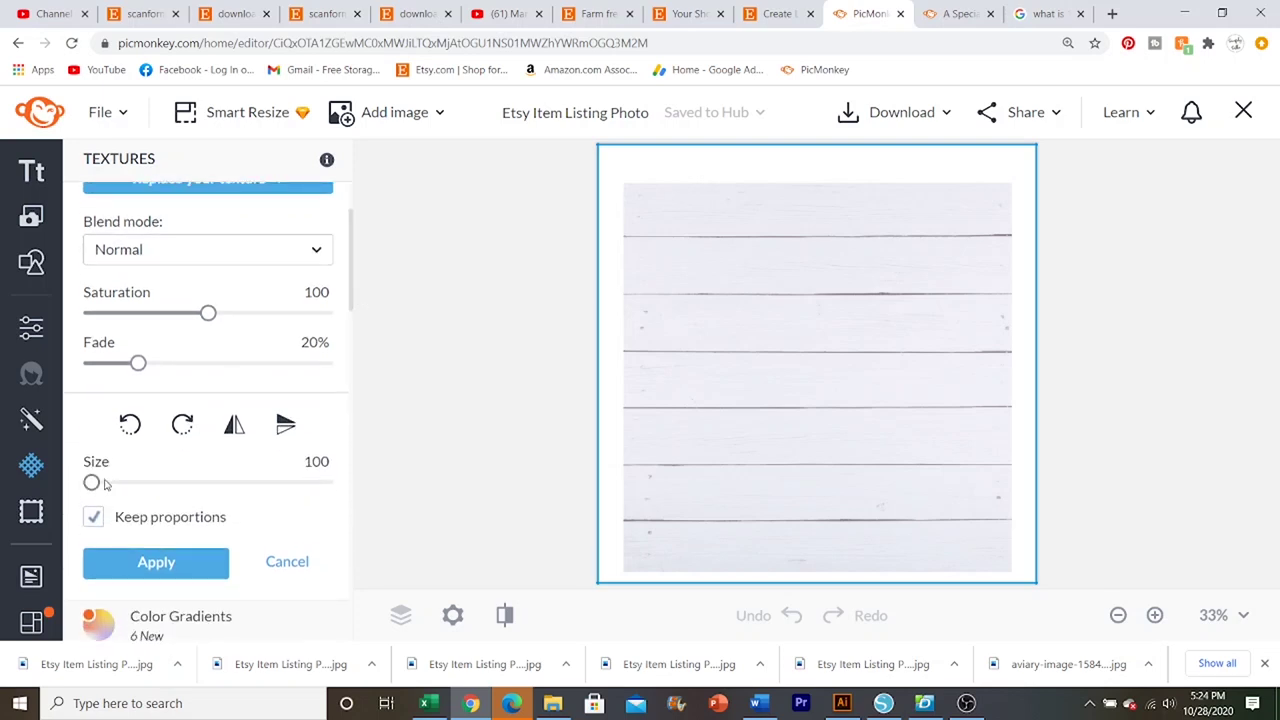
{"action": "left_click_drag", "start_coordinate": [97, 485], "coordinate": [226, 484]}
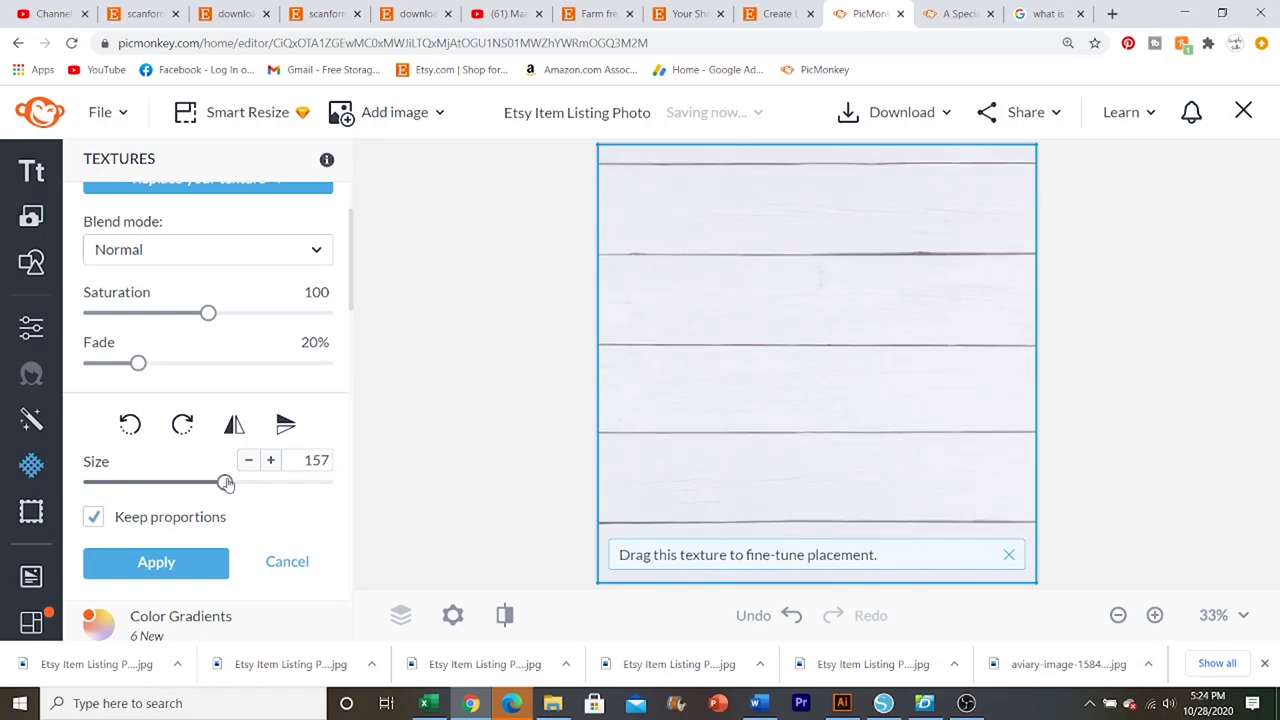
{"action": "left_click", "coordinate": [141, 566]}
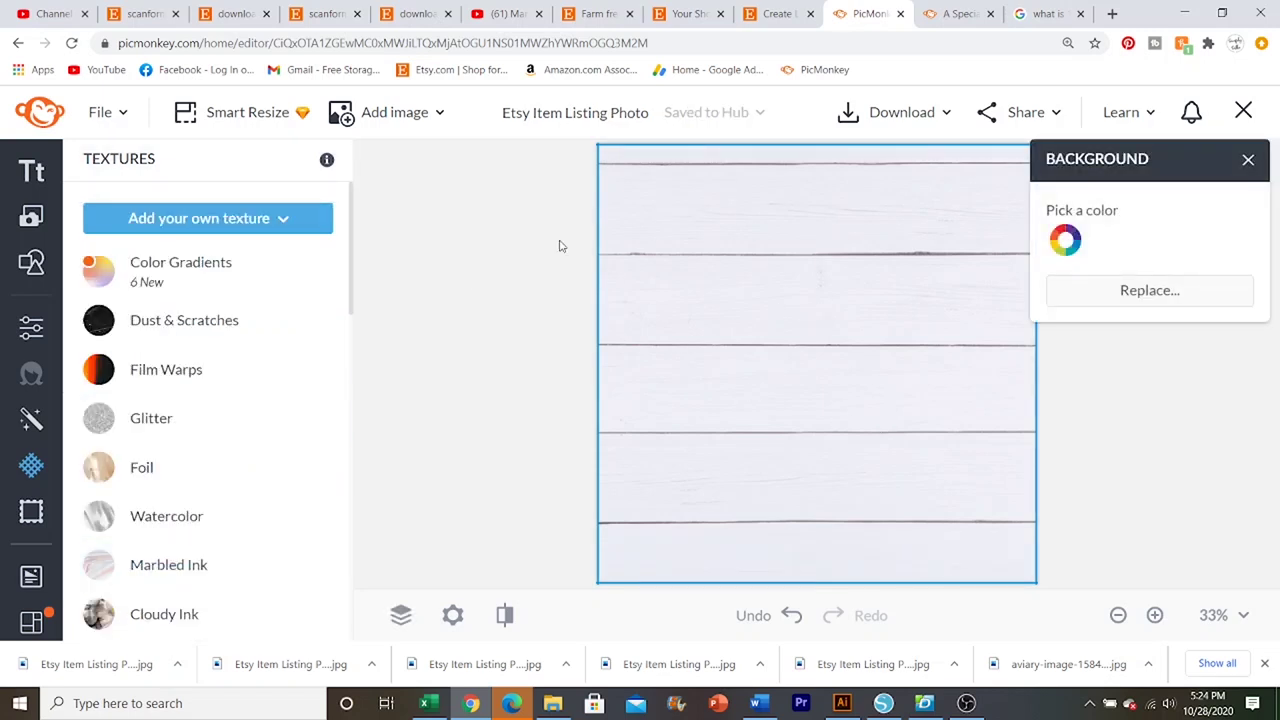
Step: Add a solid square from the basic shapes to the middle of the canvas
{"action": "left_click", "coordinate": [32, 264]}
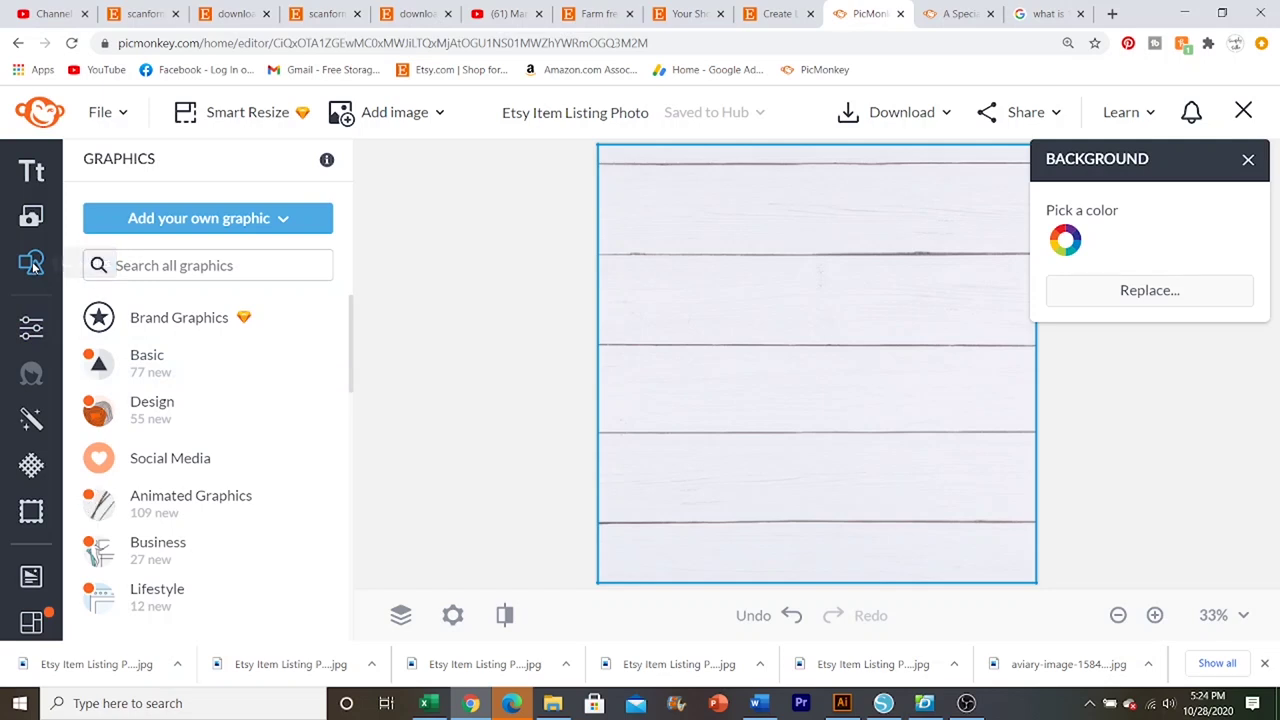
{"action": "left_click", "coordinate": [148, 371]}
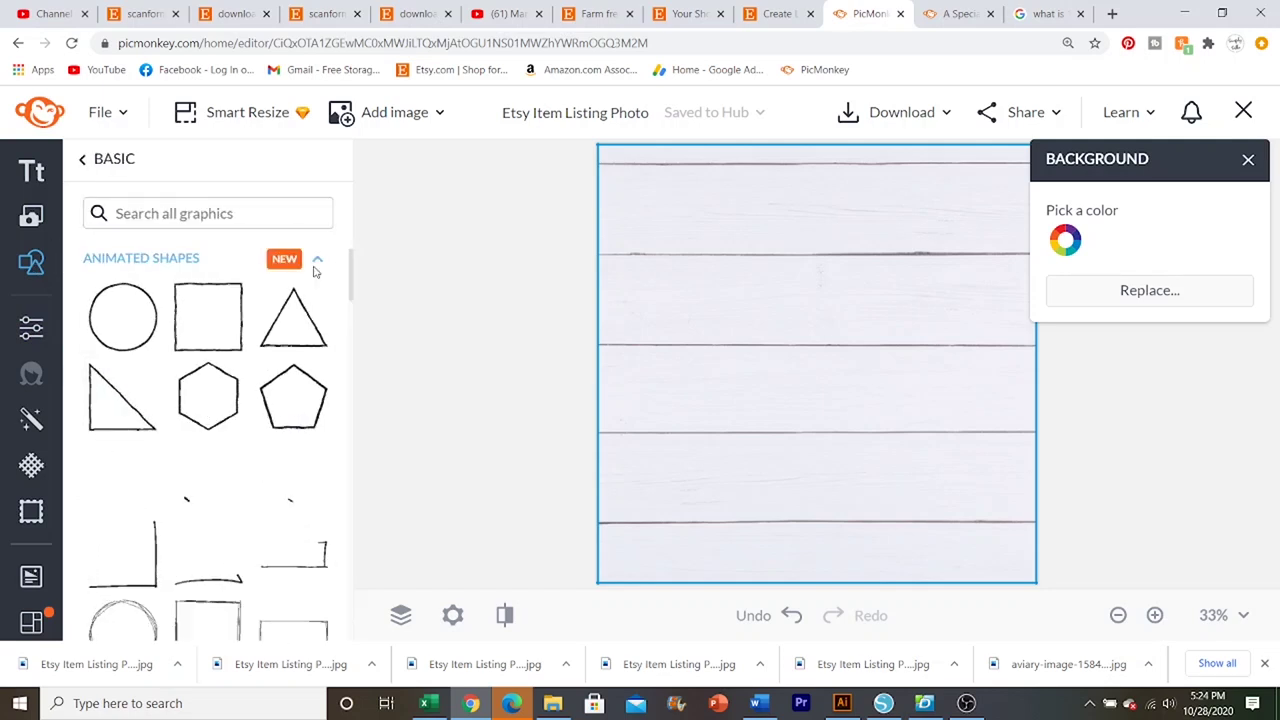
{"action": "left_click", "coordinate": [317, 262]}
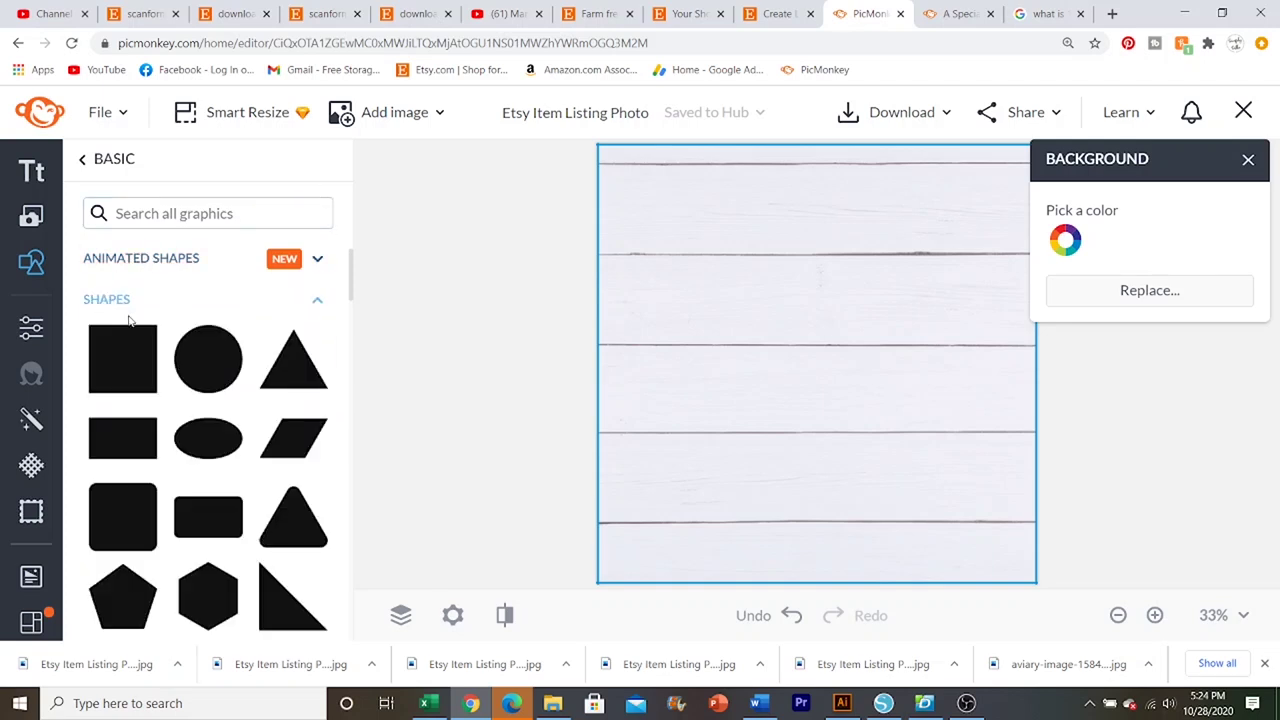
{"action": "left_click", "coordinate": [117, 369]}
{"action": "mouse_move", "coordinate": [831, 363]}
{"action": "left_mouse_down"}
{"action": "mouse_move", "coordinate": [818, 335]}
{"action": "mouse_move", "coordinate": [835, 355]}
{"action": "left_mouse_up"}
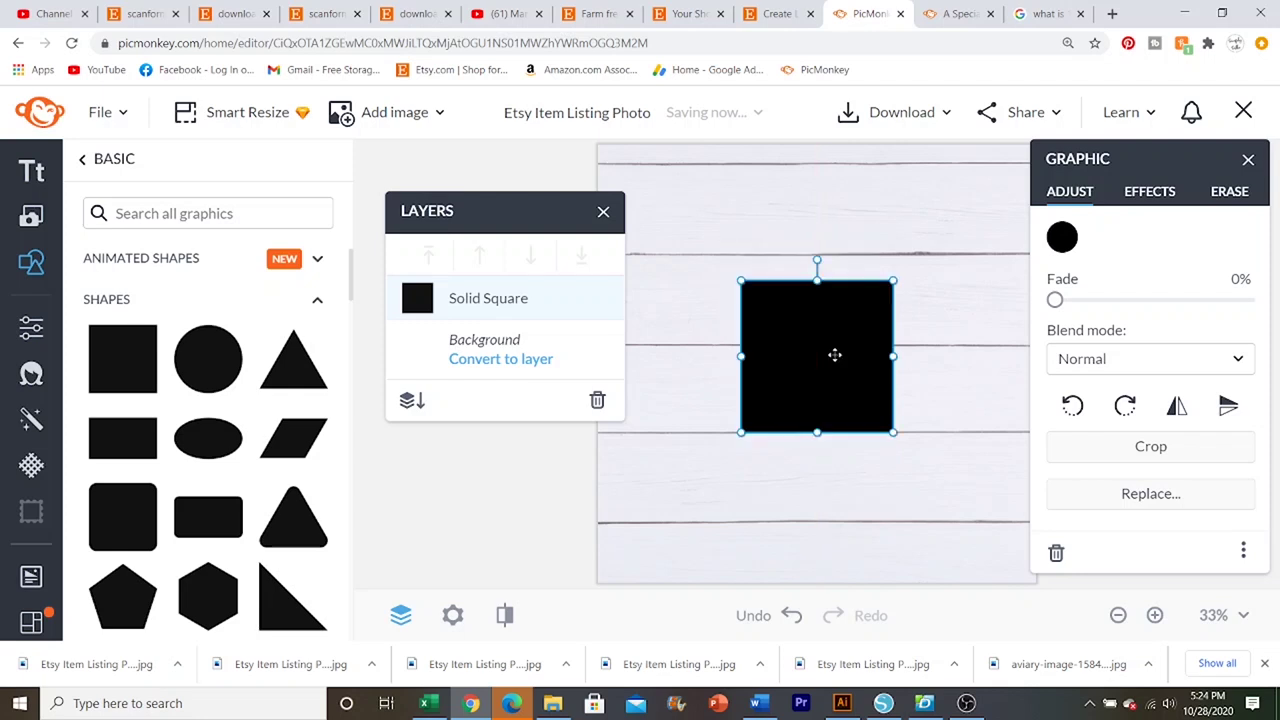
Step: Change the solid square's color to white using the standard colors
{"action": "left_click", "coordinate": [1062, 236]}
{"action": "left_click", "coordinate": [868, 184]}
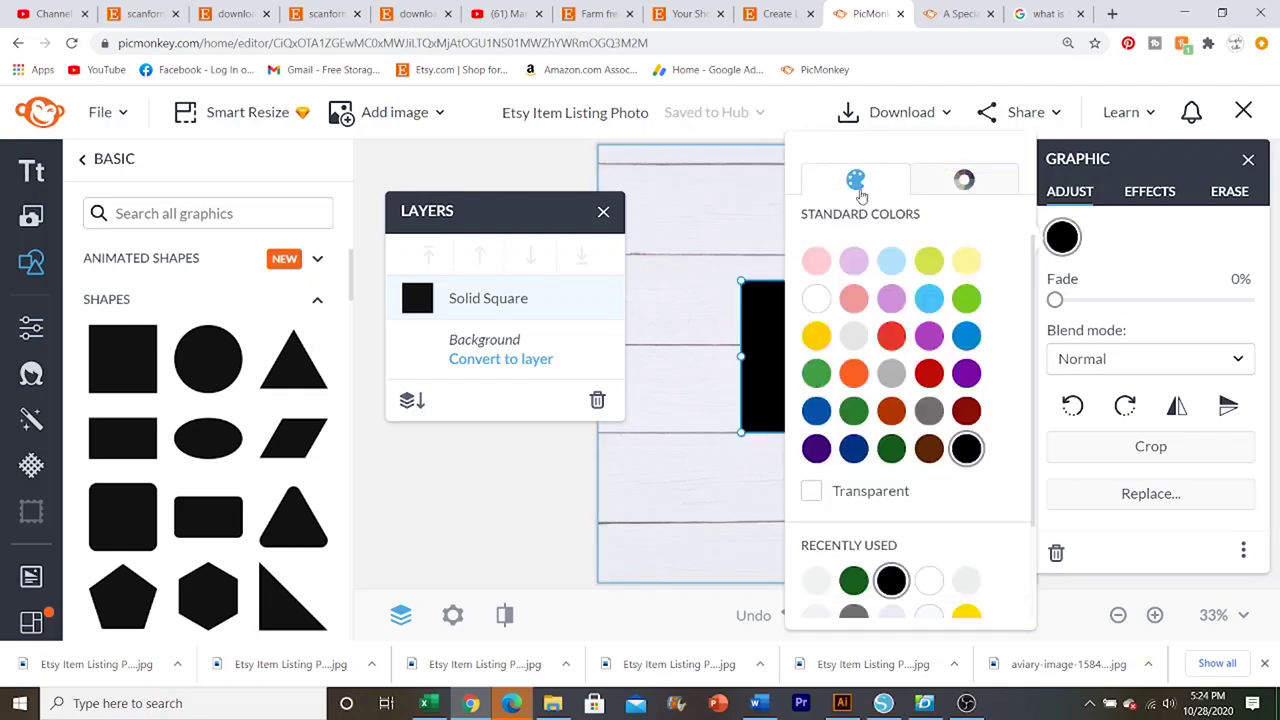
{"action": "left_click", "coordinate": [818, 290]}
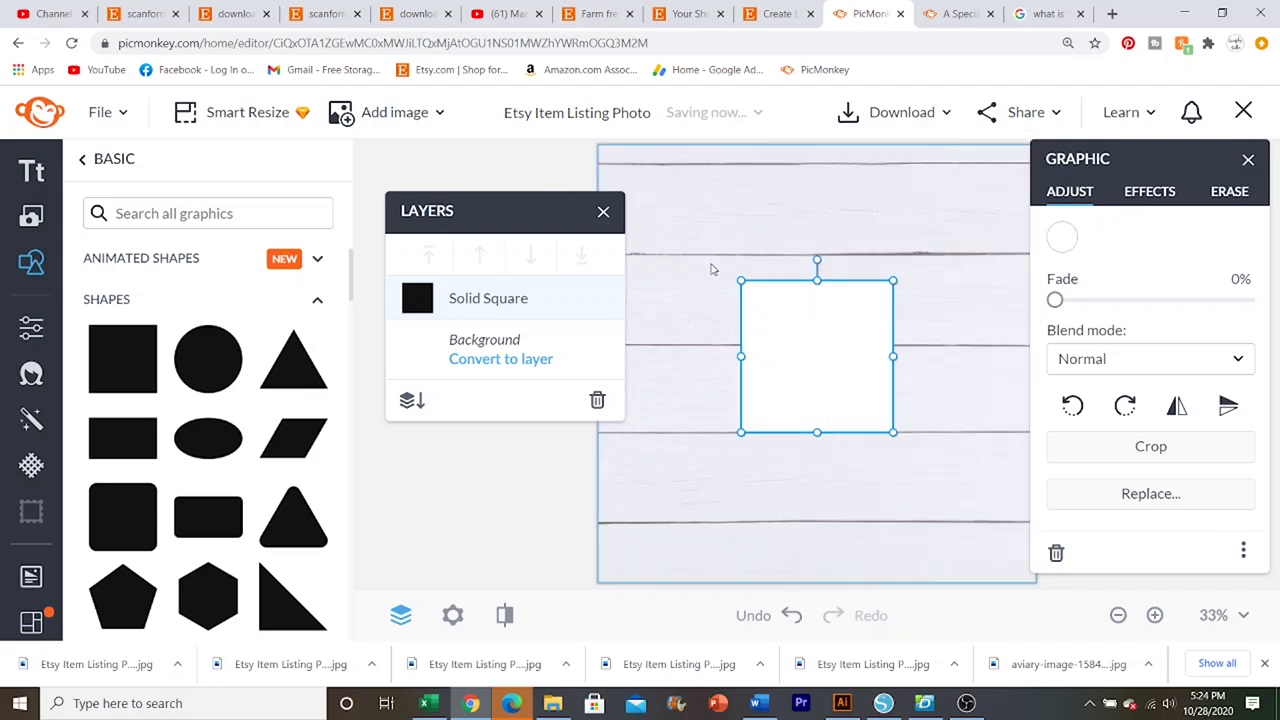
{"action": "left_click", "coordinate": [743, 251]}
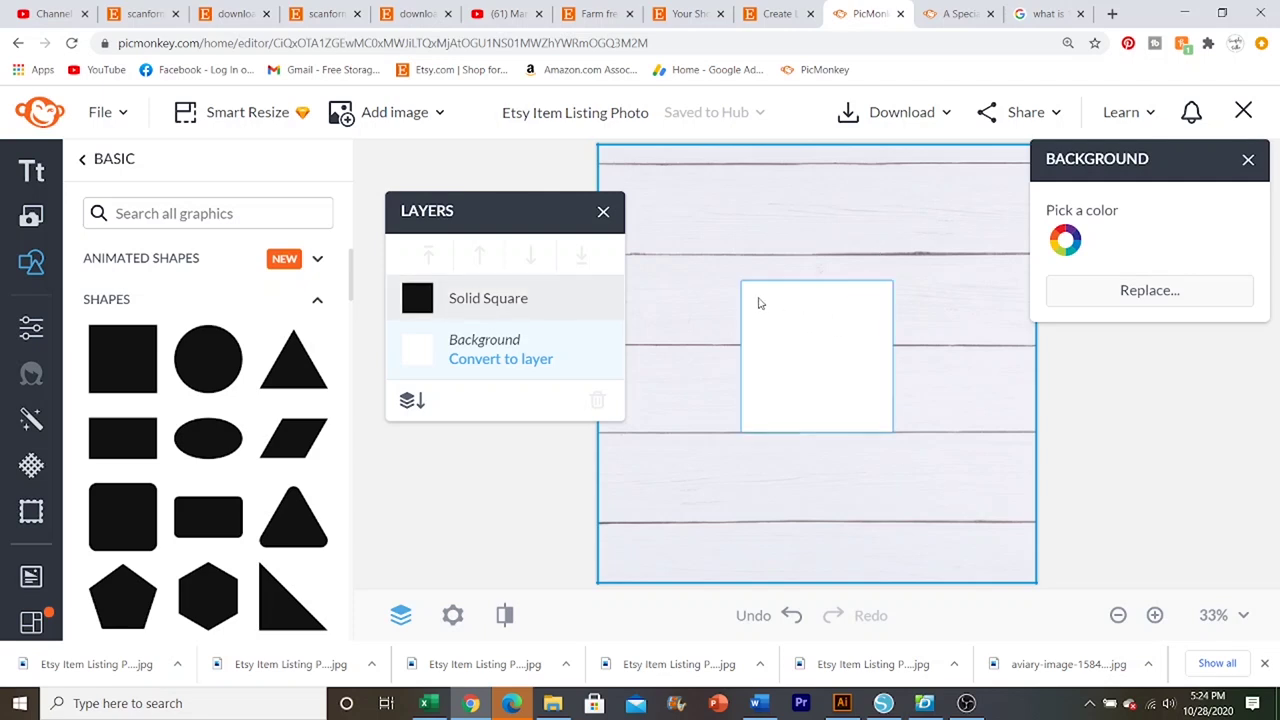
Step: Give the white square a drop shadow with the default settings
{"action": "left_click", "coordinate": [800, 354]}
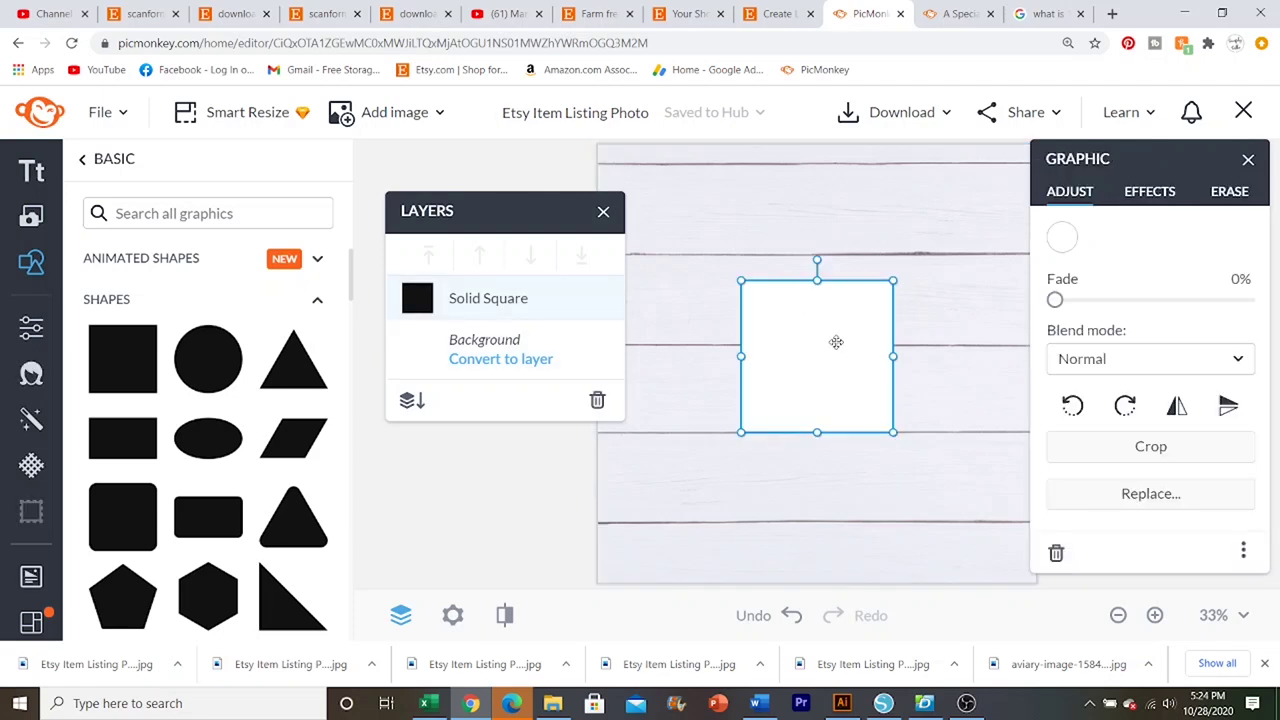
{"action": "left_click", "coordinate": [1147, 195]}
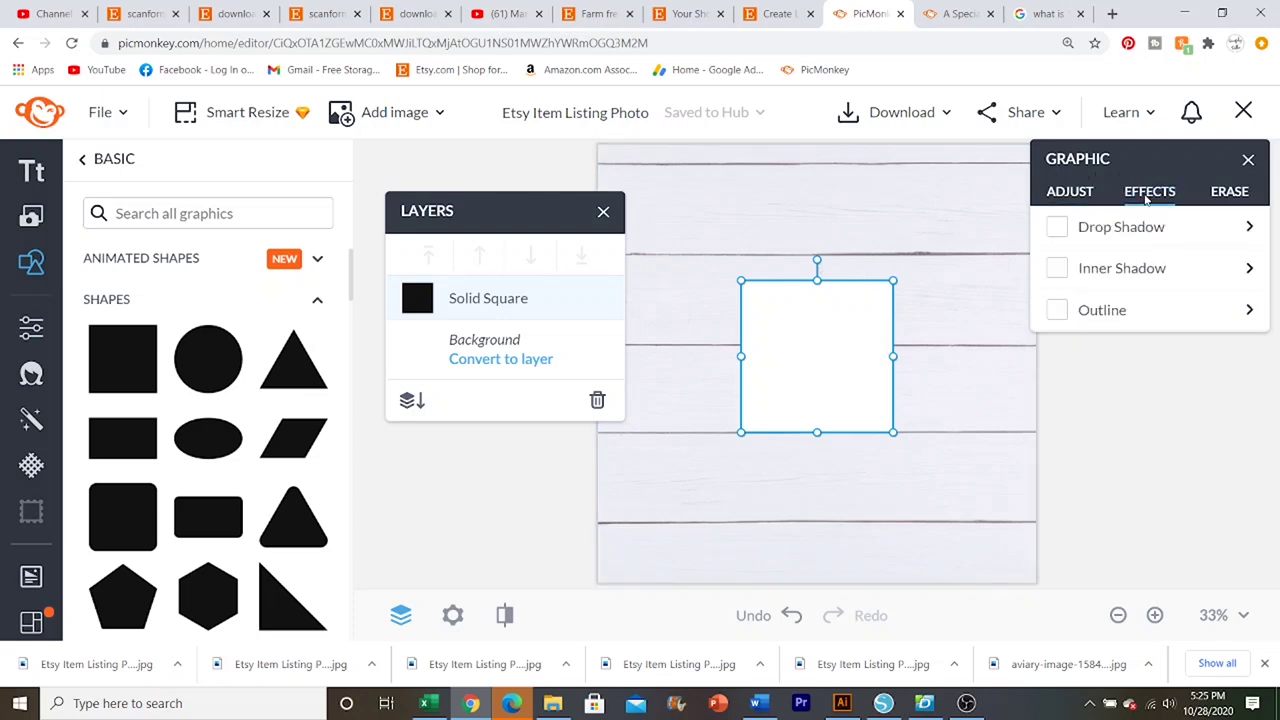
{"action": "left_click", "coordinate": [1058, 226]}
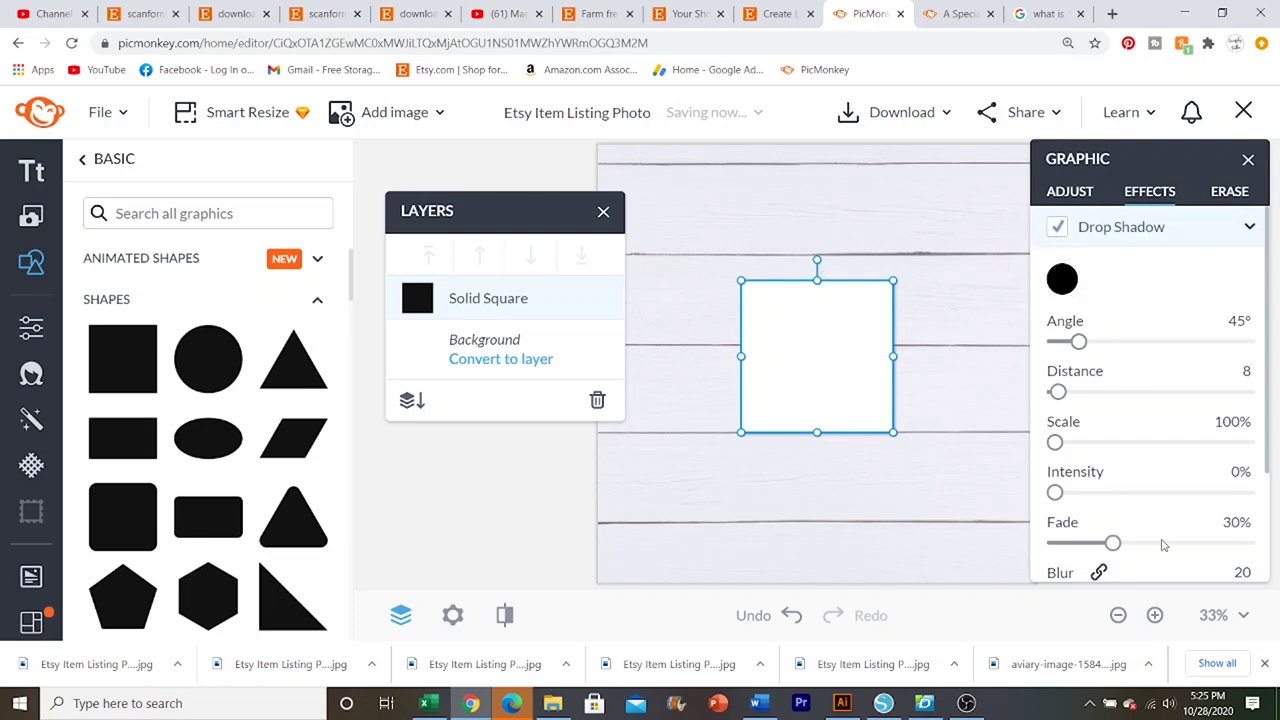
{"action": "left_click", "coordinate": [877, 248]}
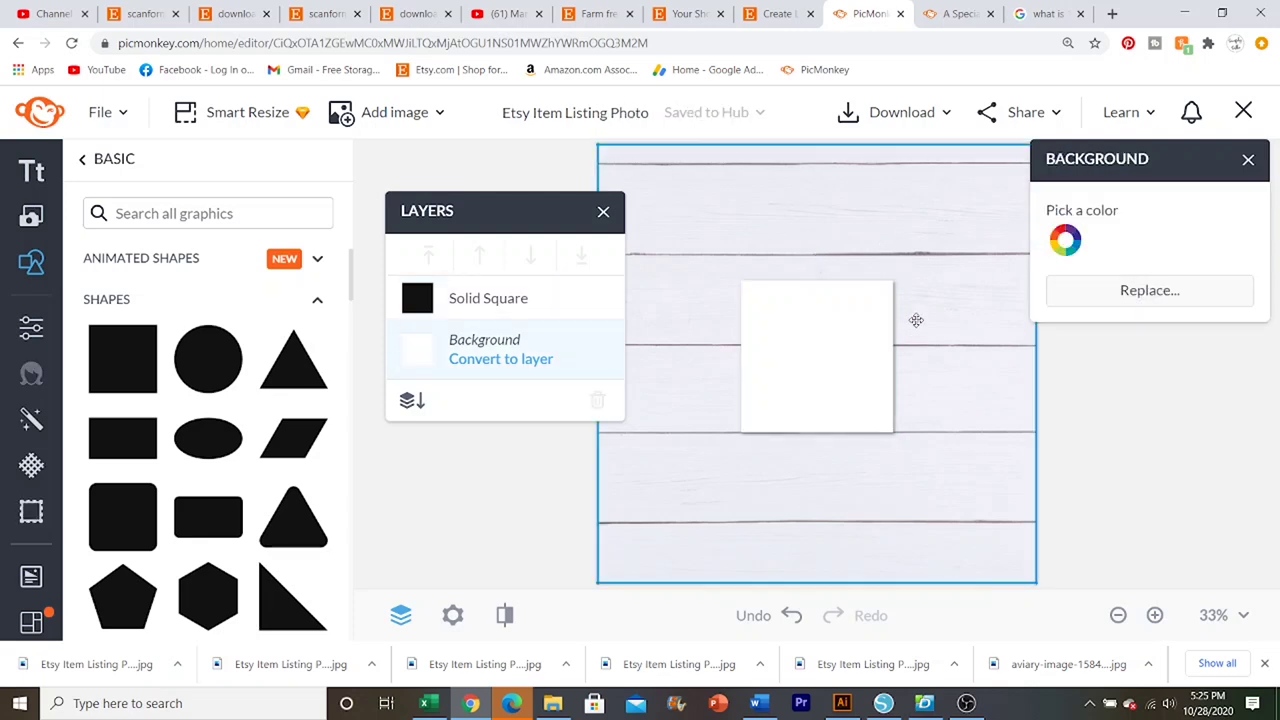
Step: Move the white square slightly up and enlarge it to about half the canvas width
{"action": "left_click", "coordinate": [823, 323]}
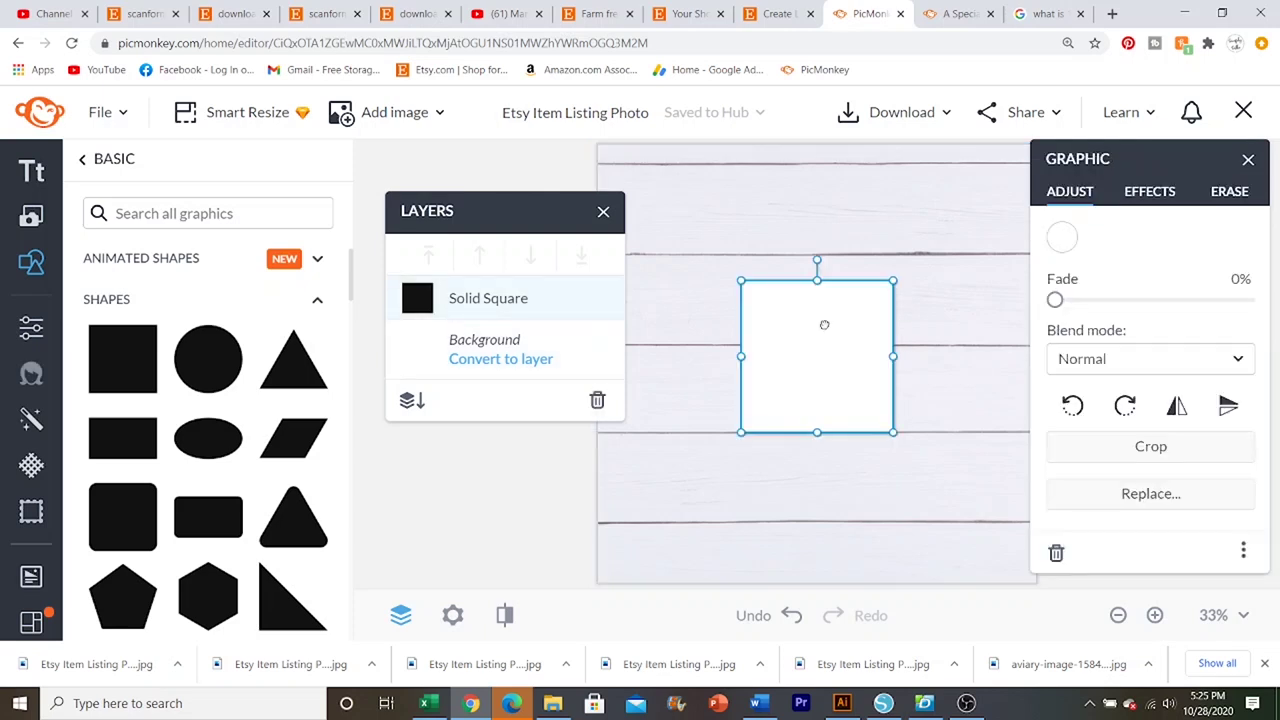
{"action": "mouse_move", "coordinate": [823, 323]}
{"action": "left_mouse_down"}
{"action": "mouse_move", "coordinate": [827, 391]}
{"action": "mouse_move", "coordinate": [830, 322]}
{"action": "left_mouse_up"}
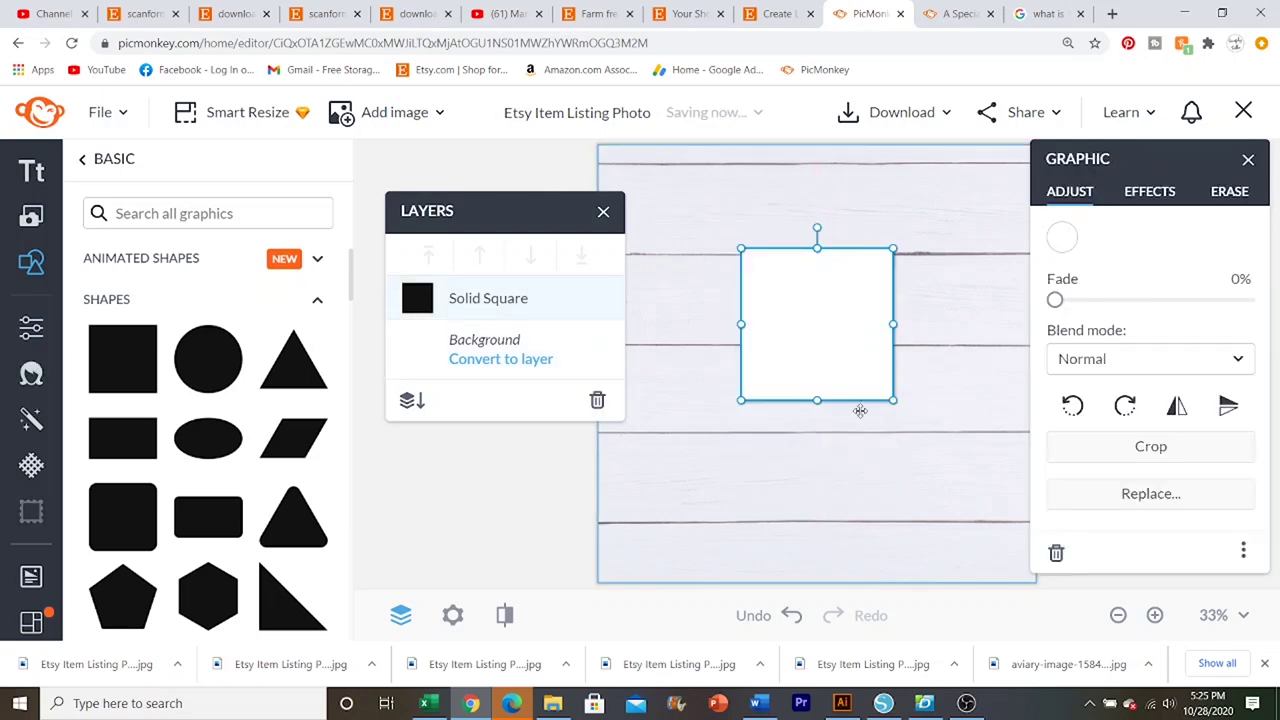
{"action": "left_click_drag", "start_coordinate": [912, 410], "coordinate": [966, 471]}
{"action": "mouse_move", "coordinate": [857, 366]}
{"action": "left_mouse_down"}
{"action": "mouse_move", "coordinate": [834, 366]}
{"action": "mouse_move", "coordinate": [873, 365]}
{"action": "left_mouse_up"}
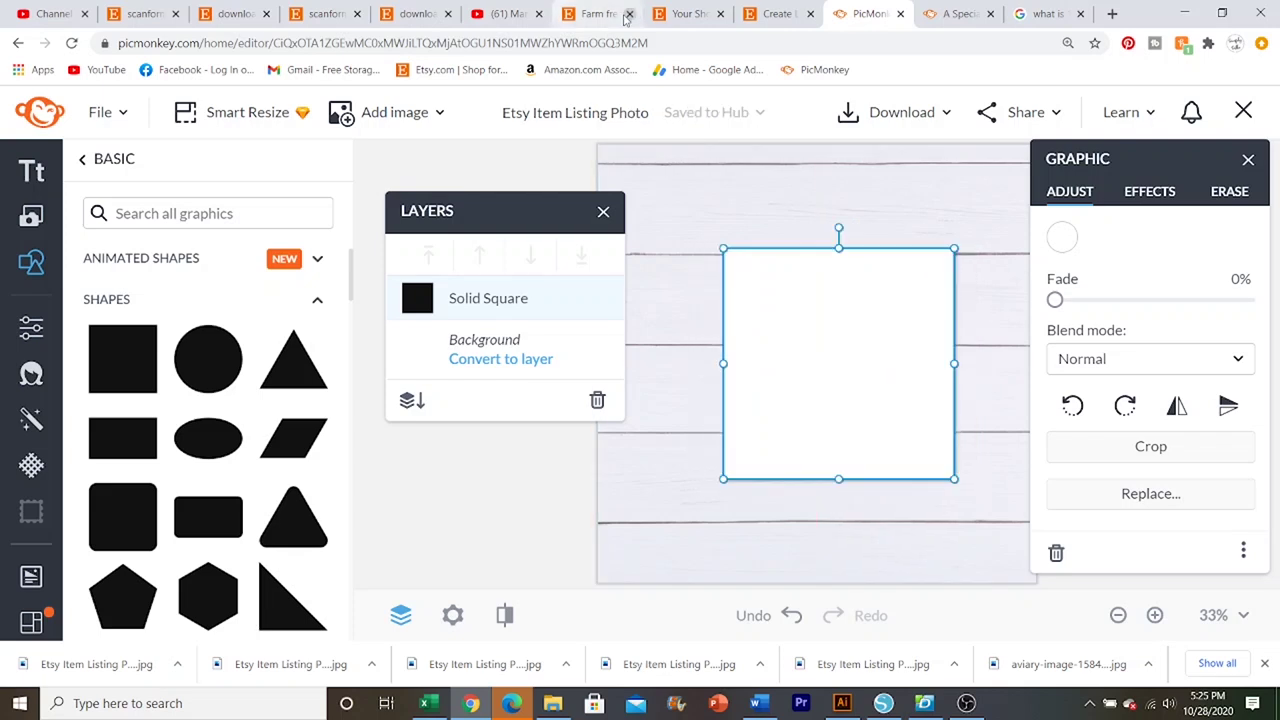
Step: Add a text box in The Skinny font and place it over the upper part of the white square
{"action": "left_click", "coordinate": [30, 174]}
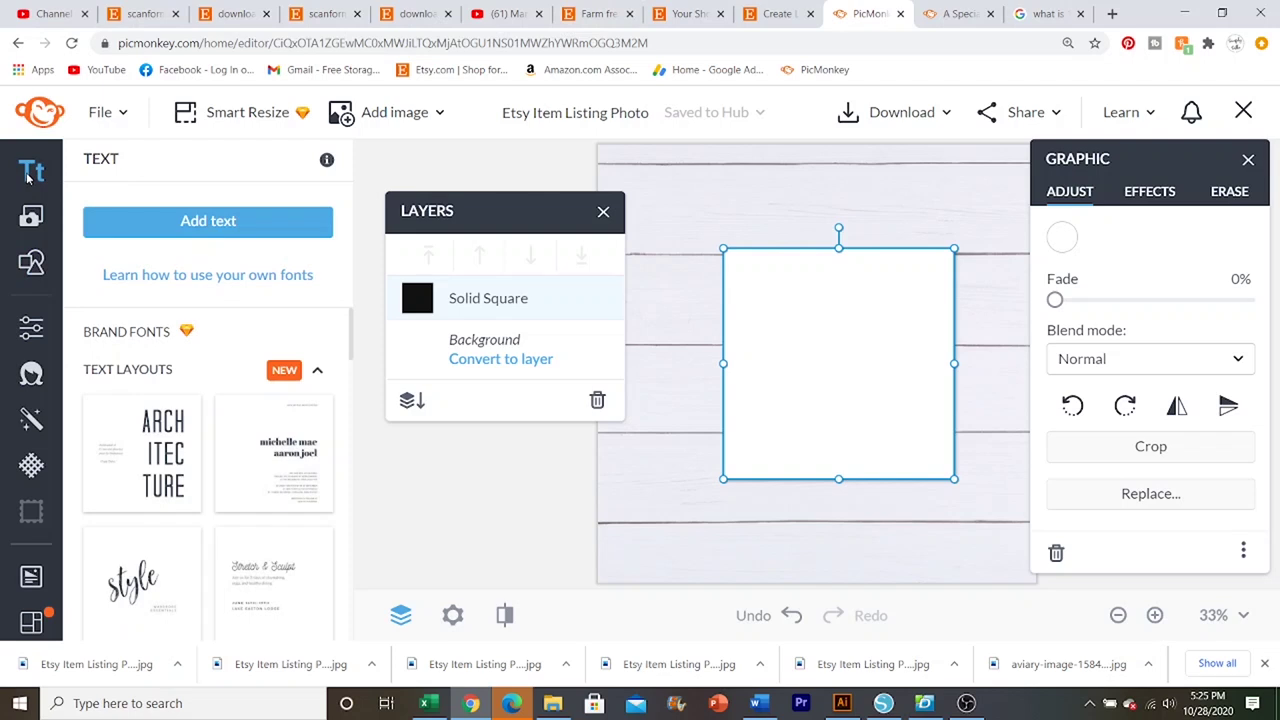
{"action": "left_click", "coordinate": [222, 220]}
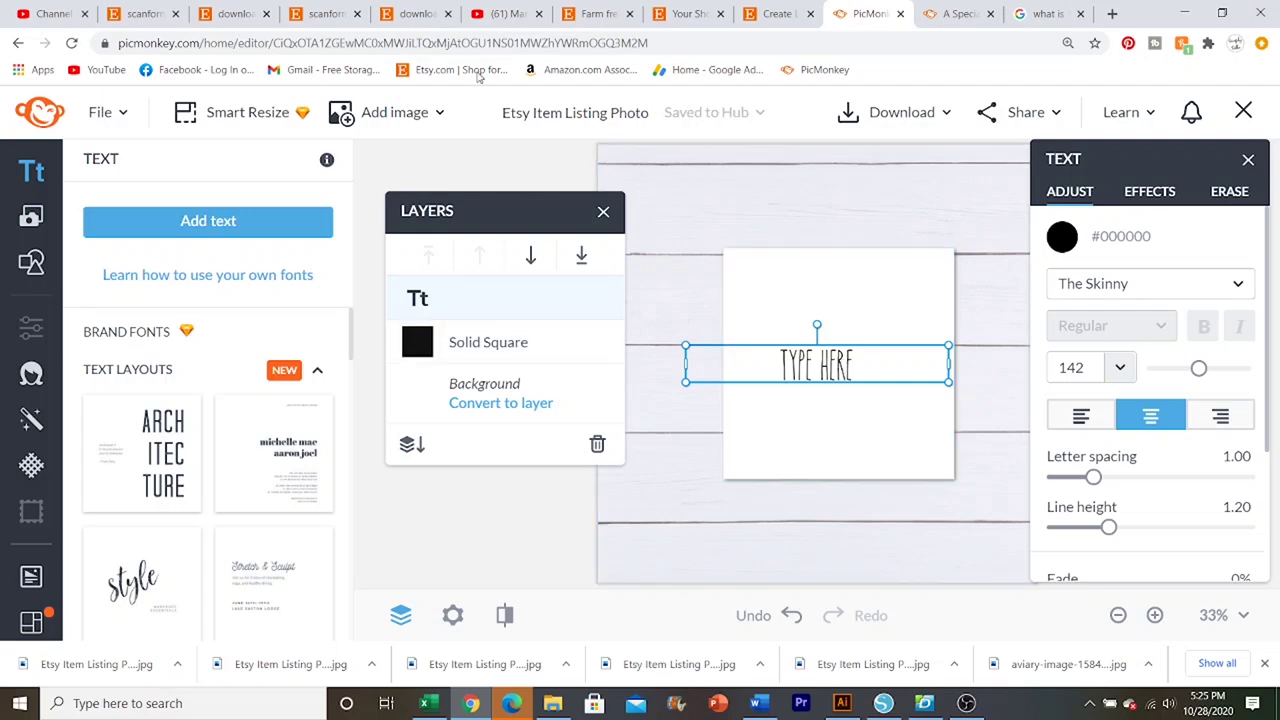
{"action": "mouse_move", "coordinate": [838, 366]}
{"action": "left_mouse_down"}
{"action": "mouse_move", "coordinate": [872, 318]}
{"action": "mouse_move", "coordinate": [860, 294]}
{"action": "mouse_move", "coordinate": [856, 350]}
{"action": "left_mouse_up"}
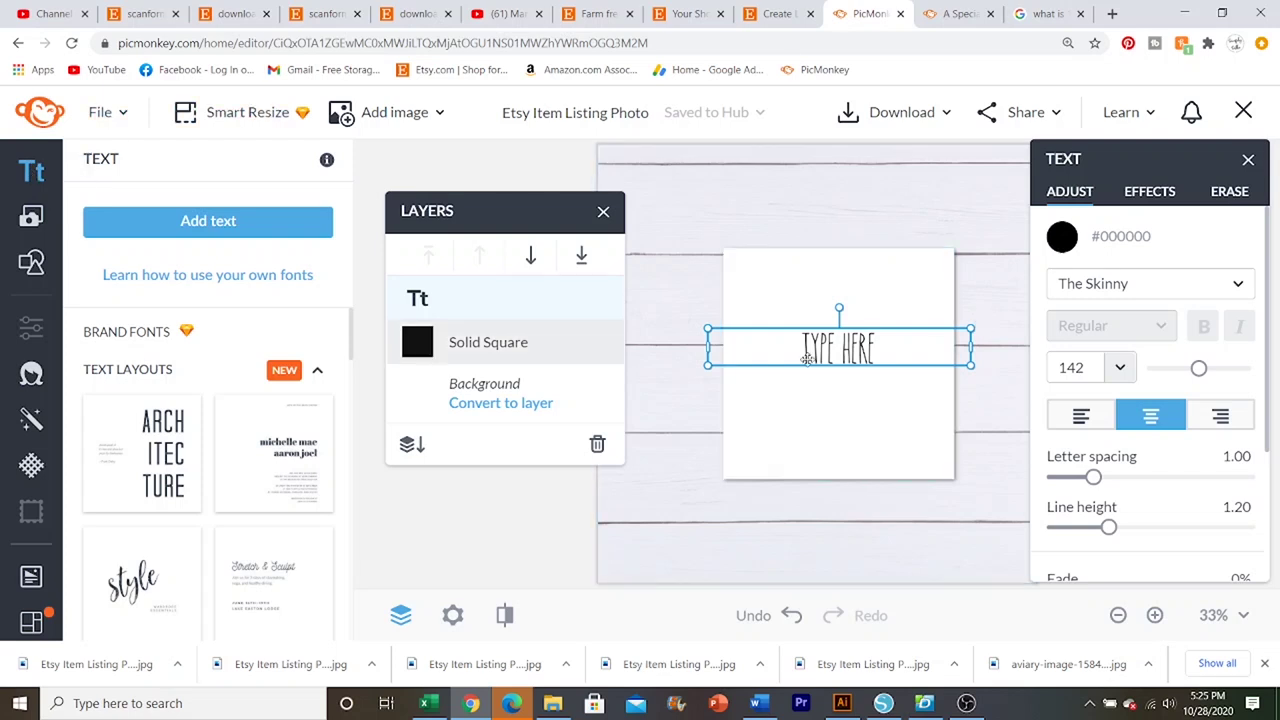
{"action": "mouse_move", "coordinate": [861, 317]}
{"action": "left_mouse_down"}
{"action": "mouse_move", "coordinate": [863, 296]}
{"action": "mouse_move", "coordinate": [866, 328]}
{"action": "left_mouse_up"}
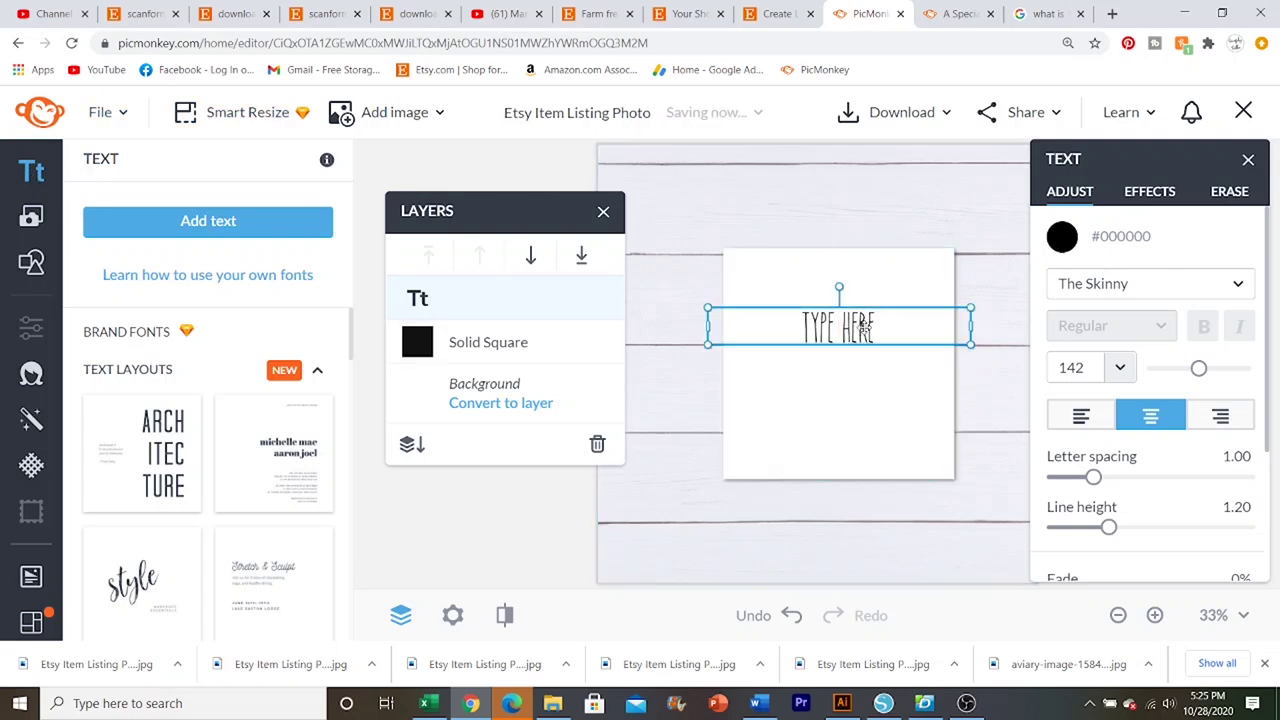
Step: Replace the placeholder text with "believe", narrow its text box around the word, and place it in the white square's upper-left corner
{"action": "double_click", "coordinate": [866, 328]}
{"action": "type", "text": "BE"}
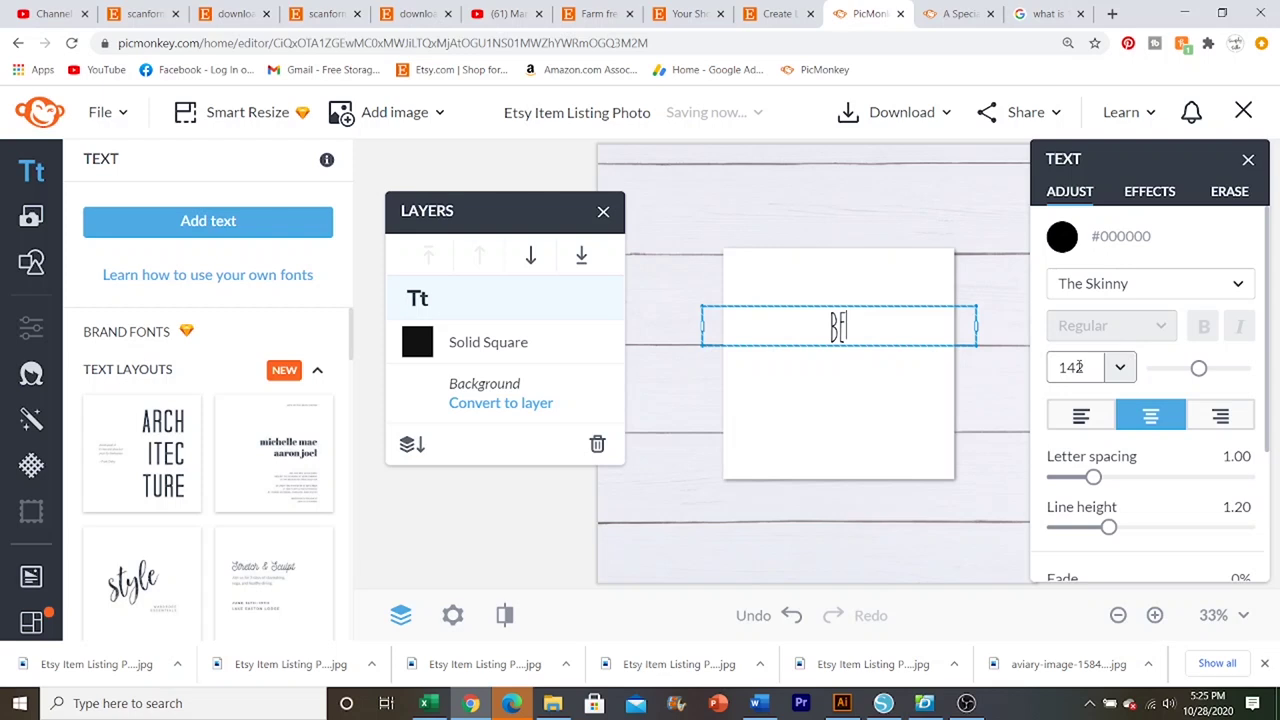
{"action": "type", "text": "li"}
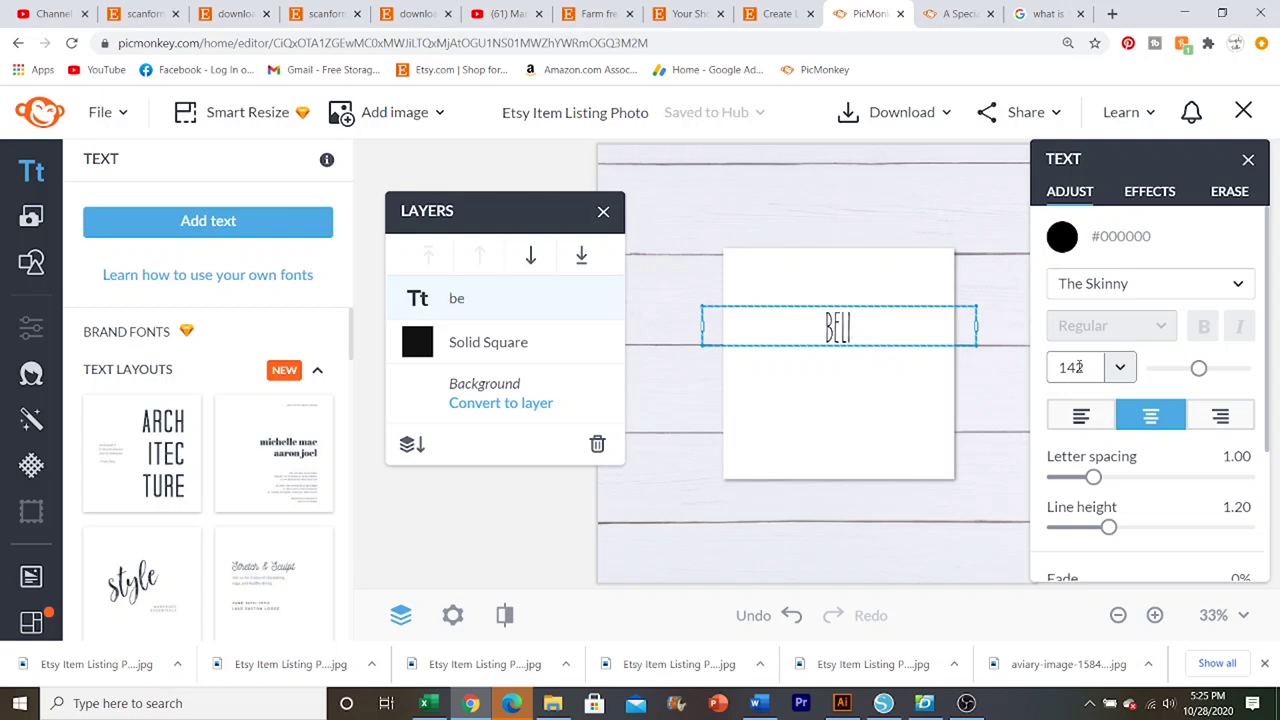
{"action": "type", "text": "eve"}
{"action": "key", "text": "BackSpace"}
{"action": "key", "text": "BackSpace"}
{"action": "type", "text": "vi"}
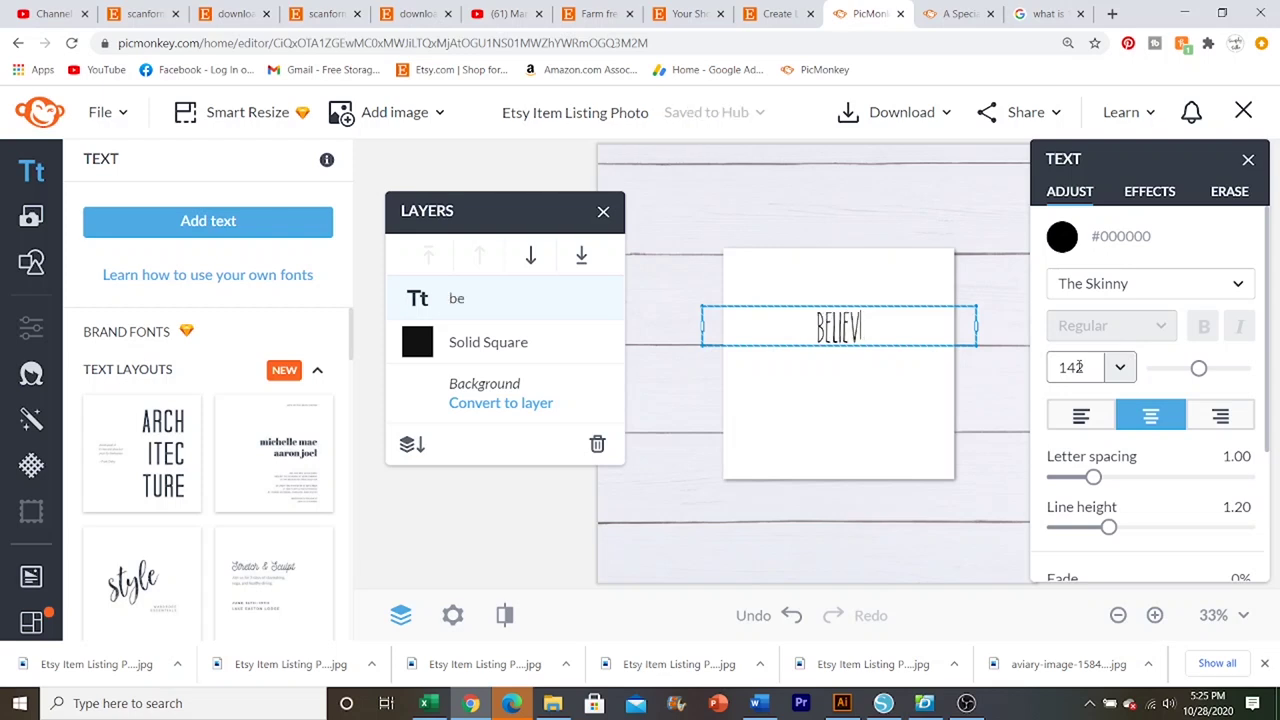
{"action": "type", "text": "e"}
{"action": "key", "text": "Escape"}
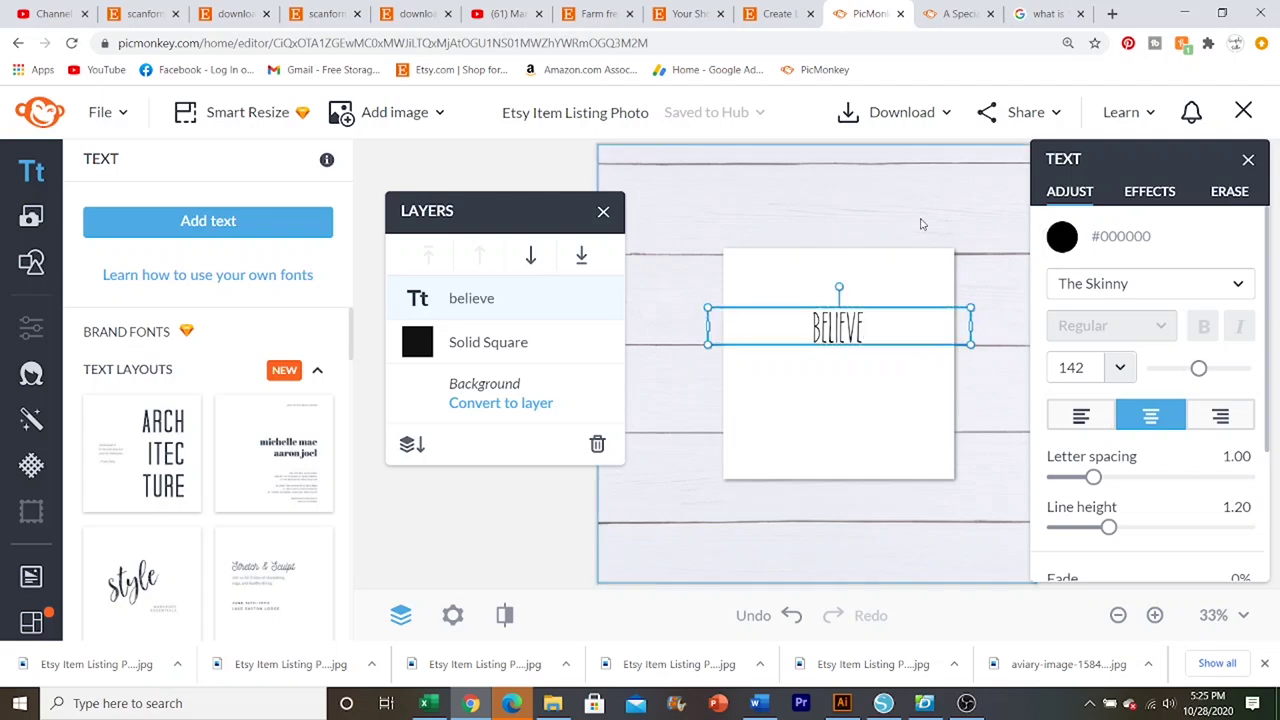
{"action": "left_click_drag", "start_coordinate": [973, 323], "coordinate": [751, 273]}
{"action": "left_click", "coordinate": [709, 257]}
Step: Reduce the white square's width and height to a small tile framing the word "believe"
{"action": "left_click", "coordinate": [921, 311]}
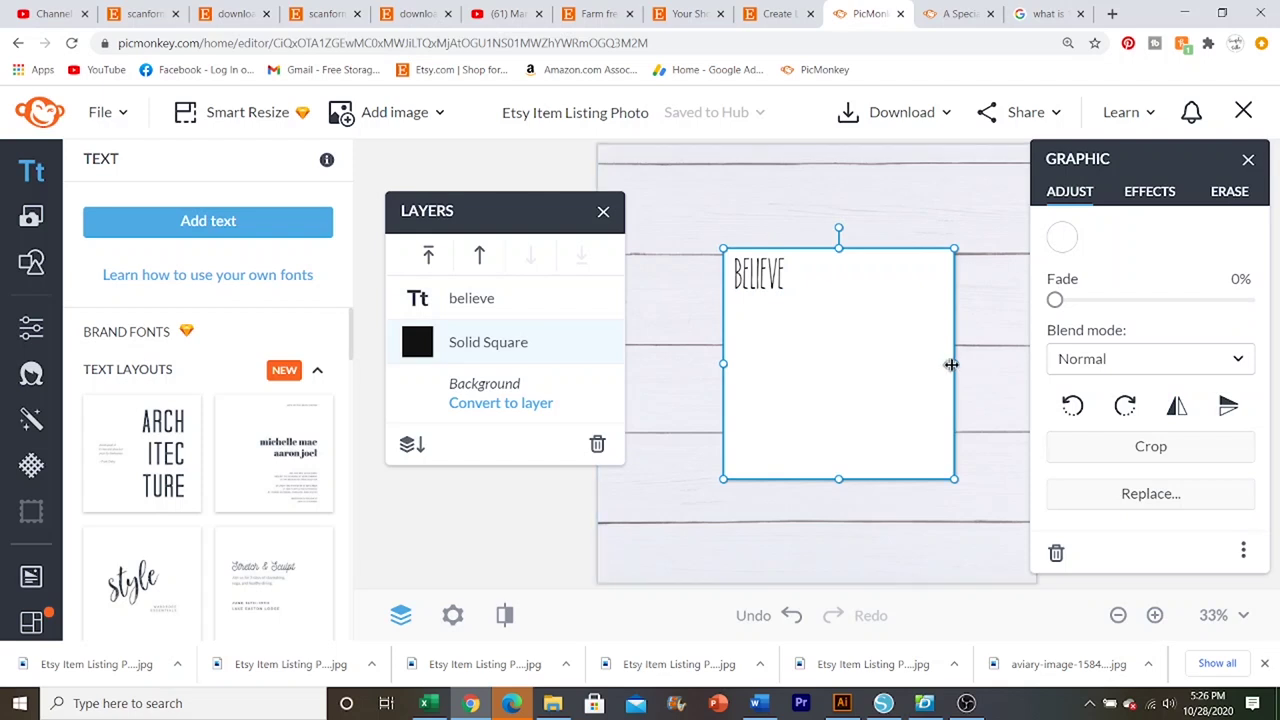
{"action": "left_click_drag", "start_coordinate": [954, 363], "coordinate": [794, 357]}
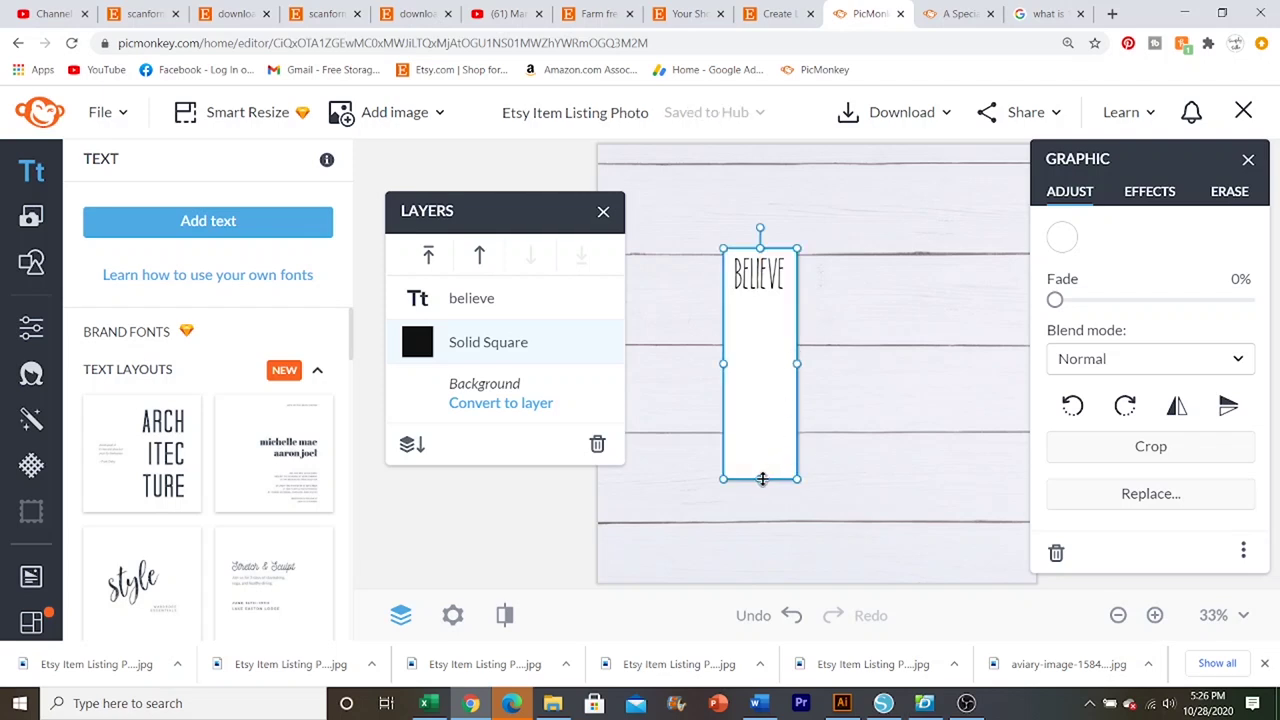
{"action": "left_click_drag", "start_coordinate": [760, 479], "coordinate": [756, 298]}
{"action": "left_click", "coordinate": [749, 219]}
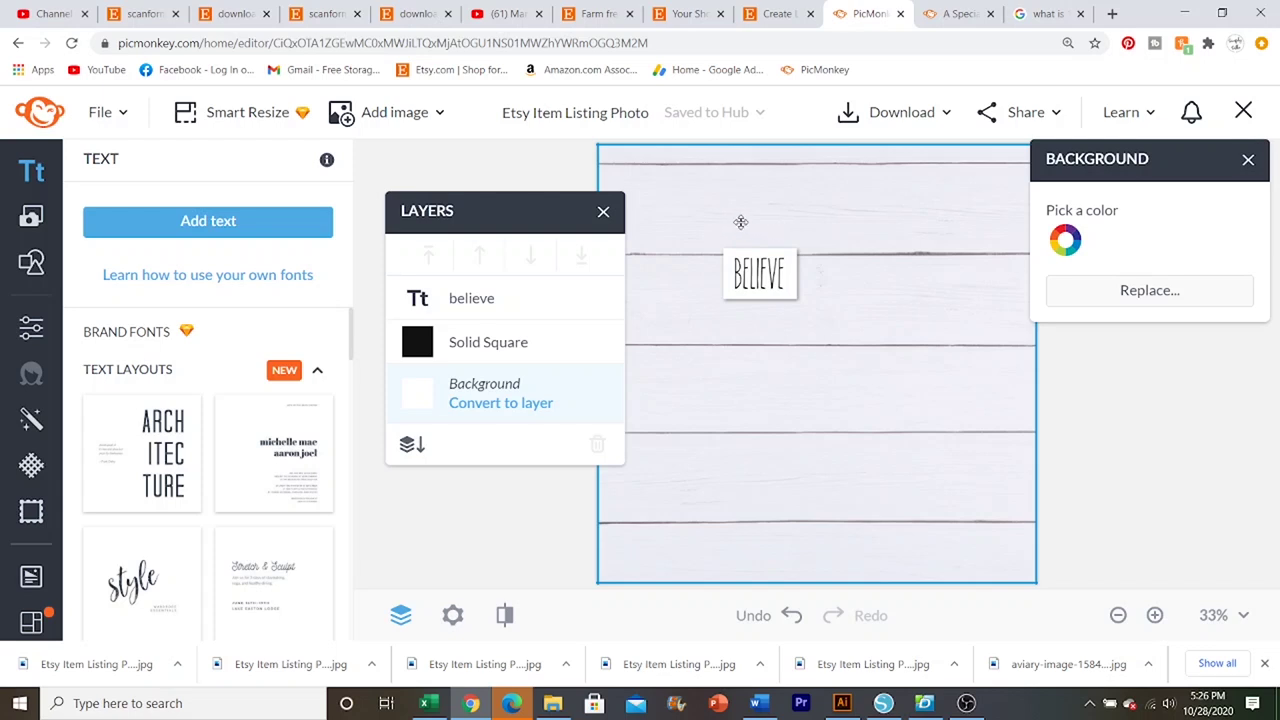
{"action": "left_click", "coordinate": [766, 278]}
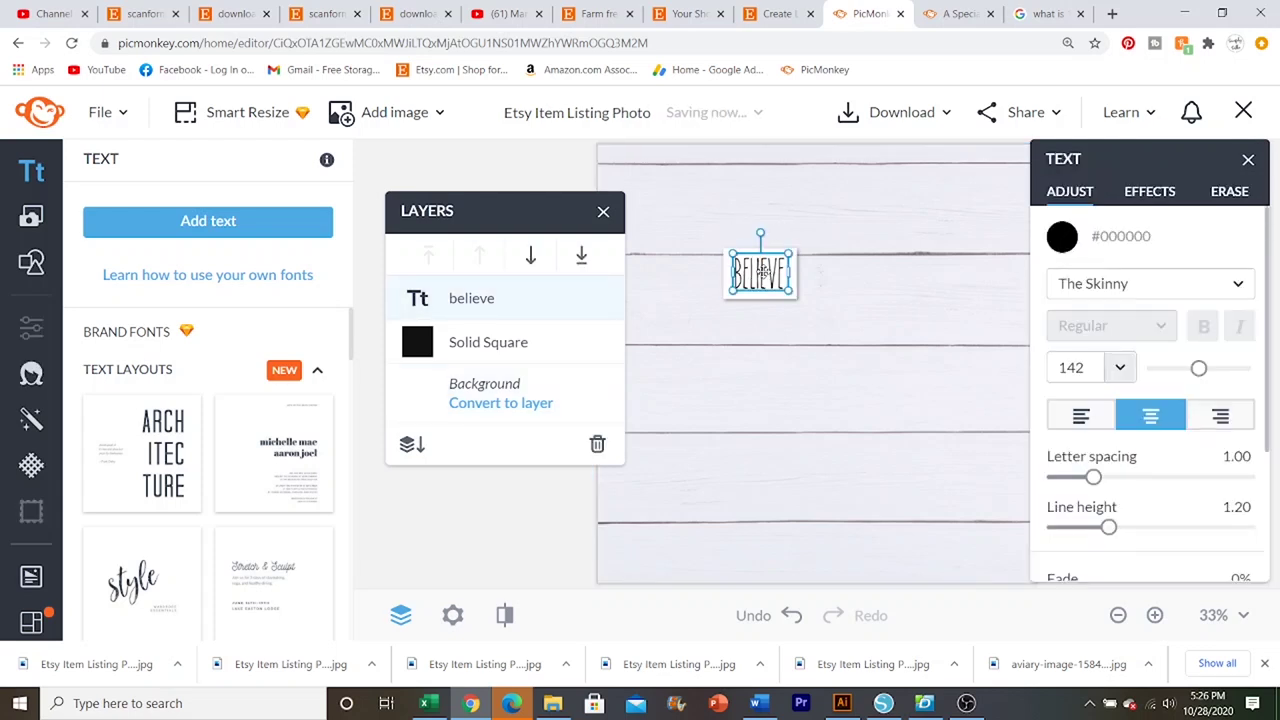
Step: Group the "believe" text with the white square behind it
{"action": "left_click", "coordinate": [715, 218]}
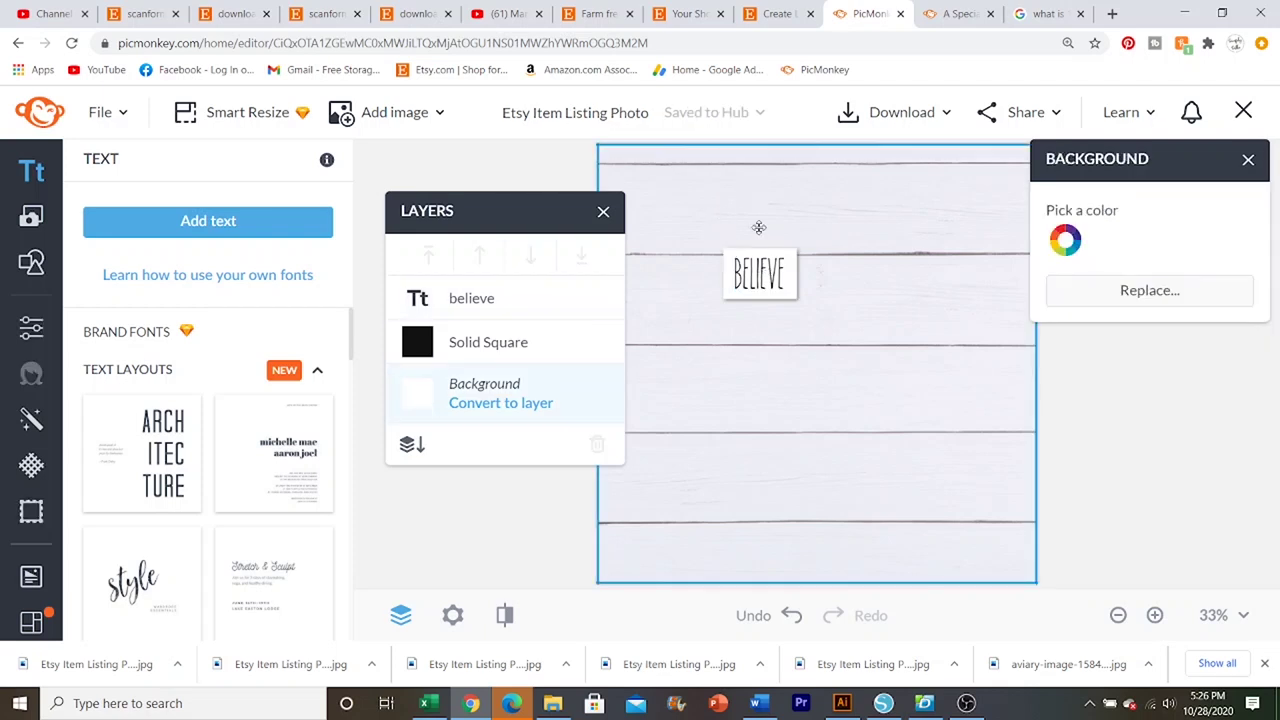
{"action": "left_click", "coordinate": [780, 282]}
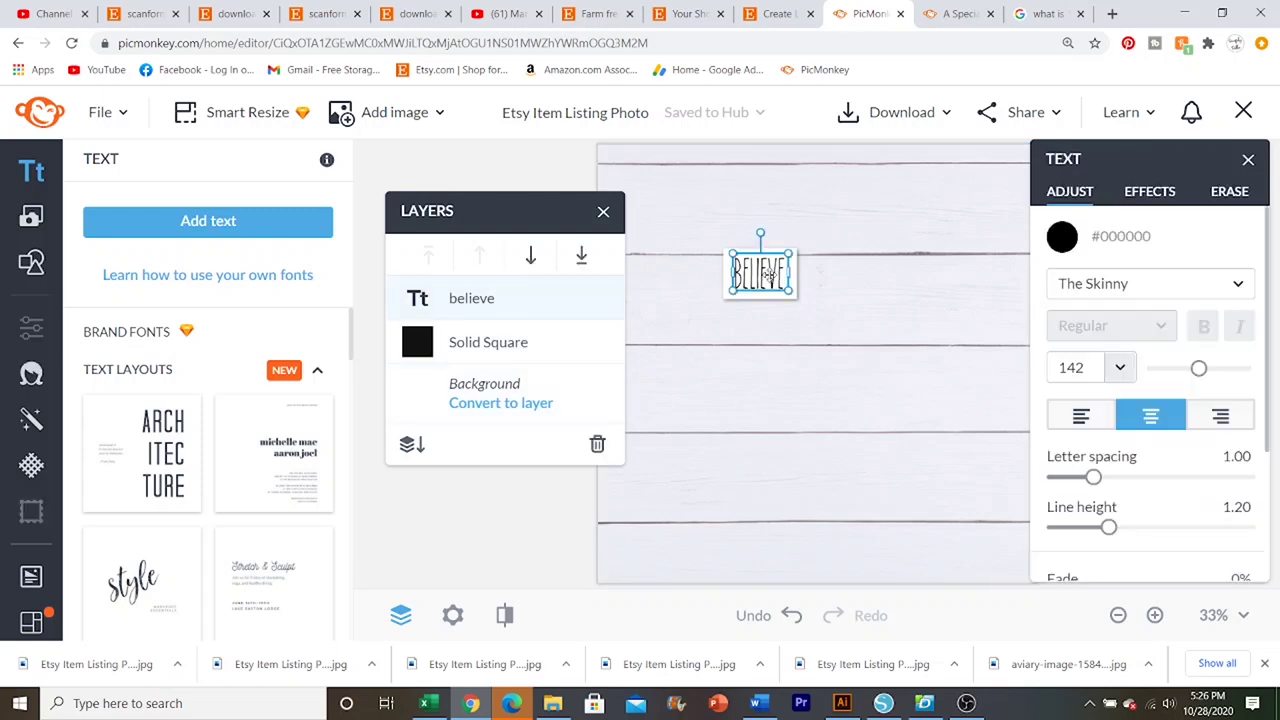
{"action": "left_click", "coordinate": [466, 343], "text": "shift"}
{"action": "left_click", "coordinate": [466, 318]}
{"action": "left_click", "coordinate": [488, 341], "text": "shift"}
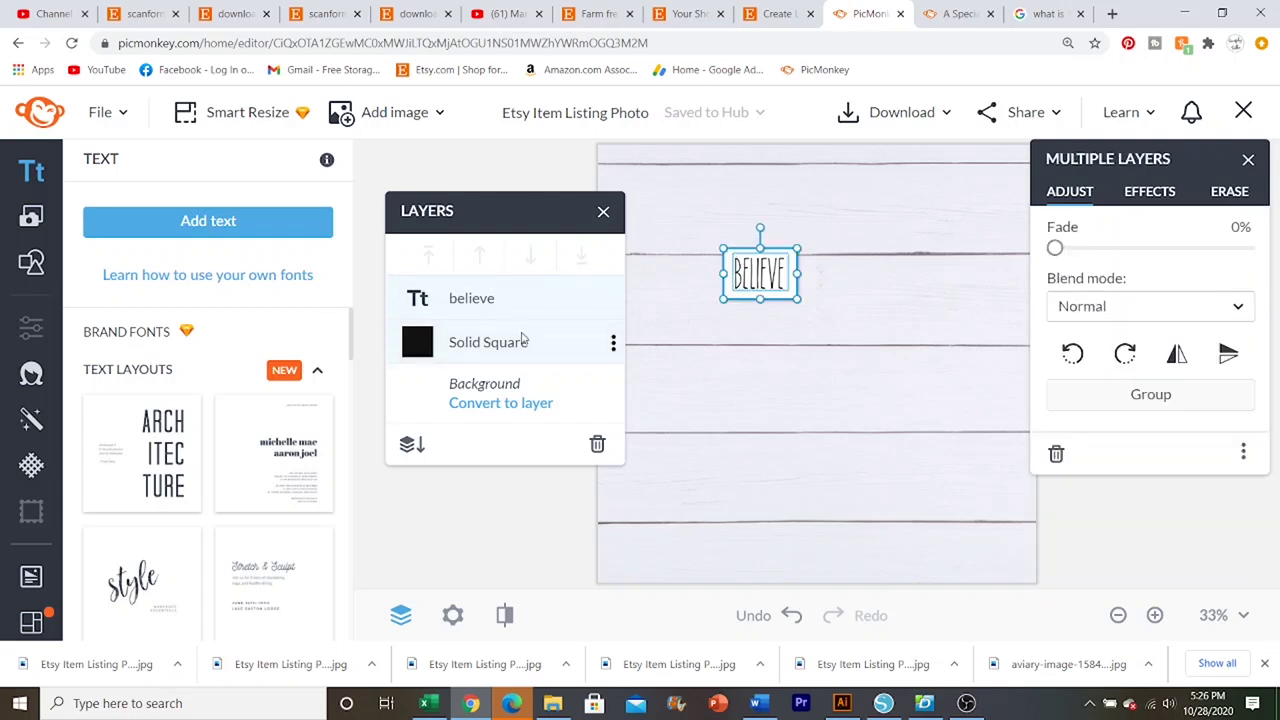
{"action": "right_click", "coordinate": [465, 320]}
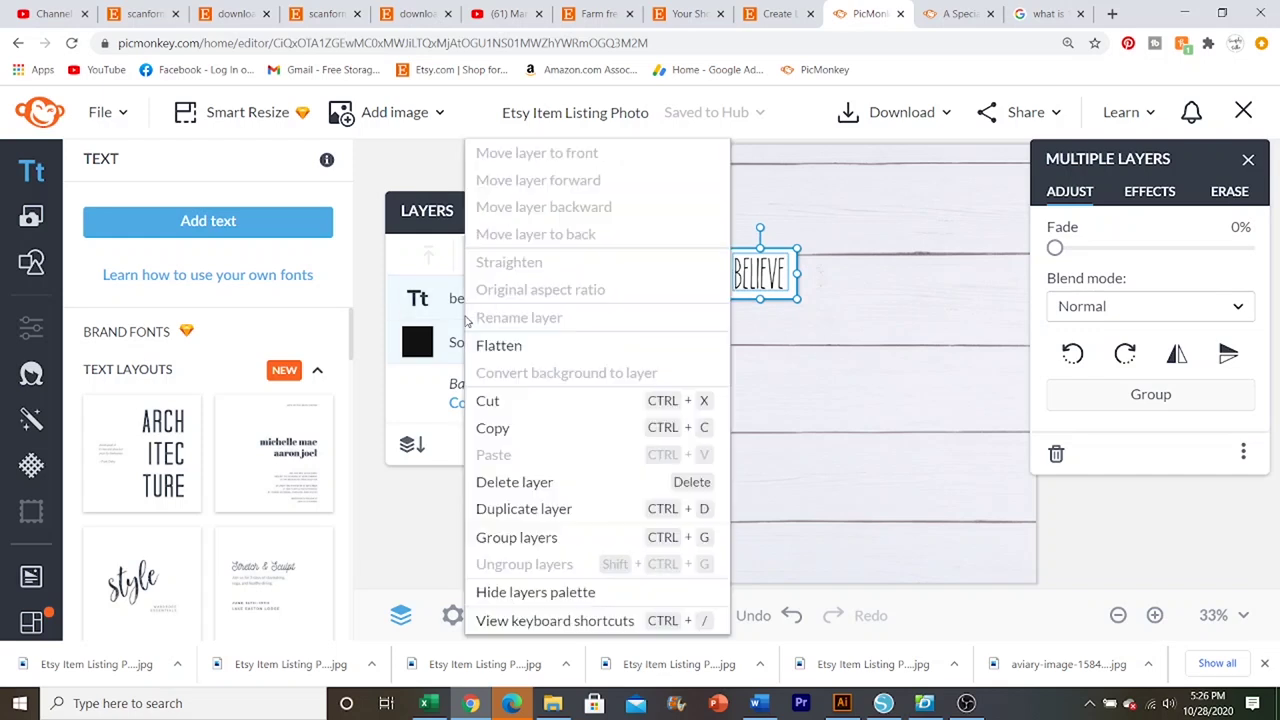
{"action": "left_click", "coordinate": [516, 538]}
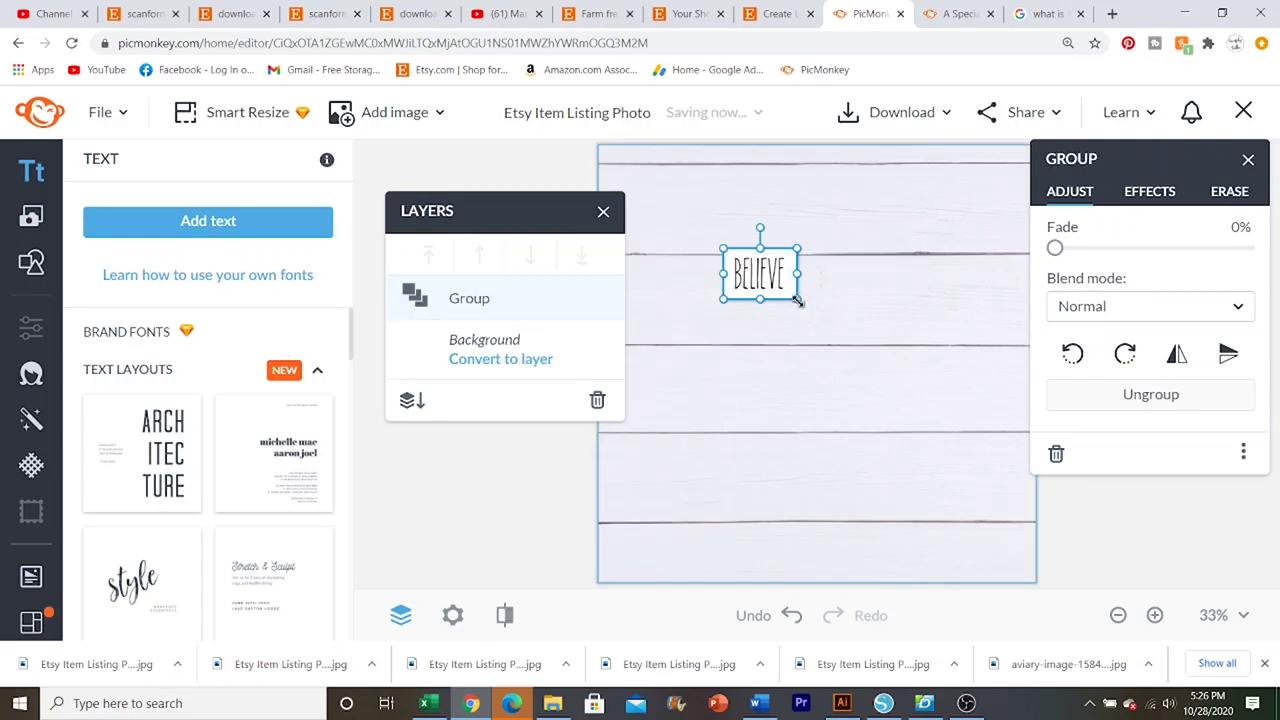
Step: Enlarge the grouped "believe" tile to just over a third of the canvas width and place it in the shiplap's upper-left area
{"action": "left_click_drag", "start_coordinate": [797, 300], "coordinate": [943, 386]}
{"action": "left_click_drag", "start_coordinate": [848, 305], "coordinate": [799, 275]}
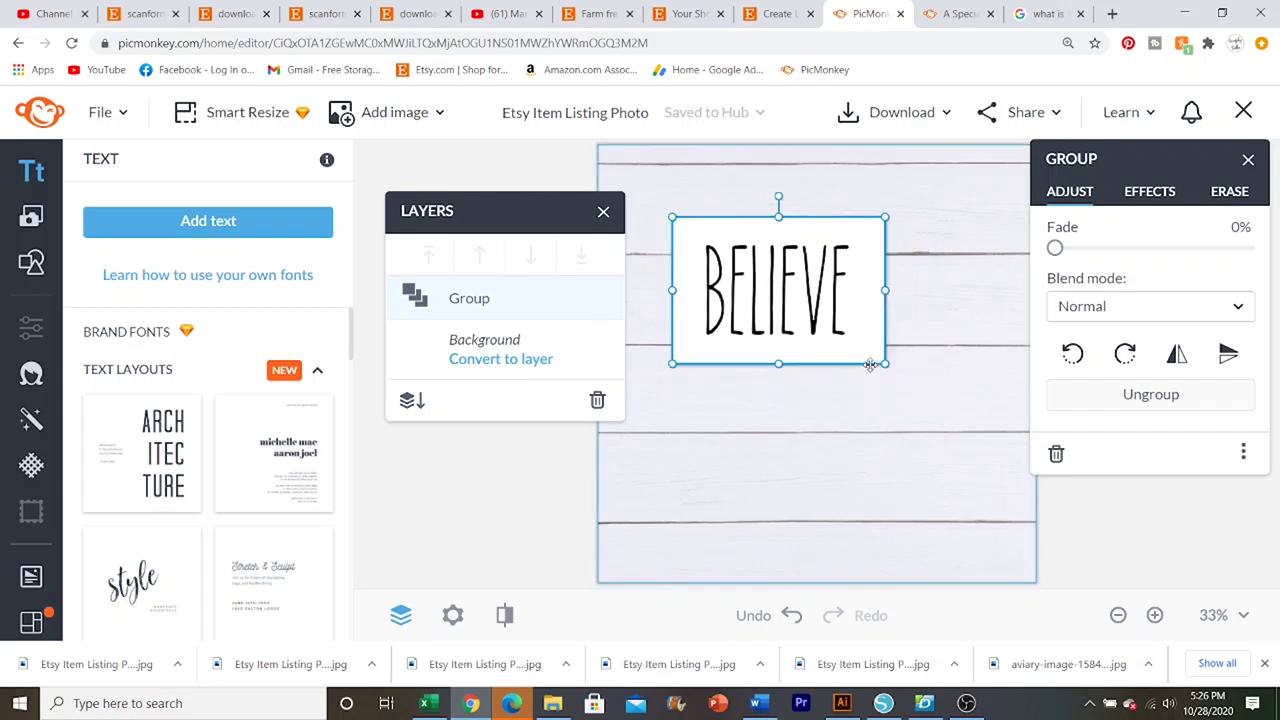
{"action": "left_click_drag", "start_coordinate": [886, 366], "coordinate": [833, 328]}
{"action": "left_click", "coordinate": [920, 400]}
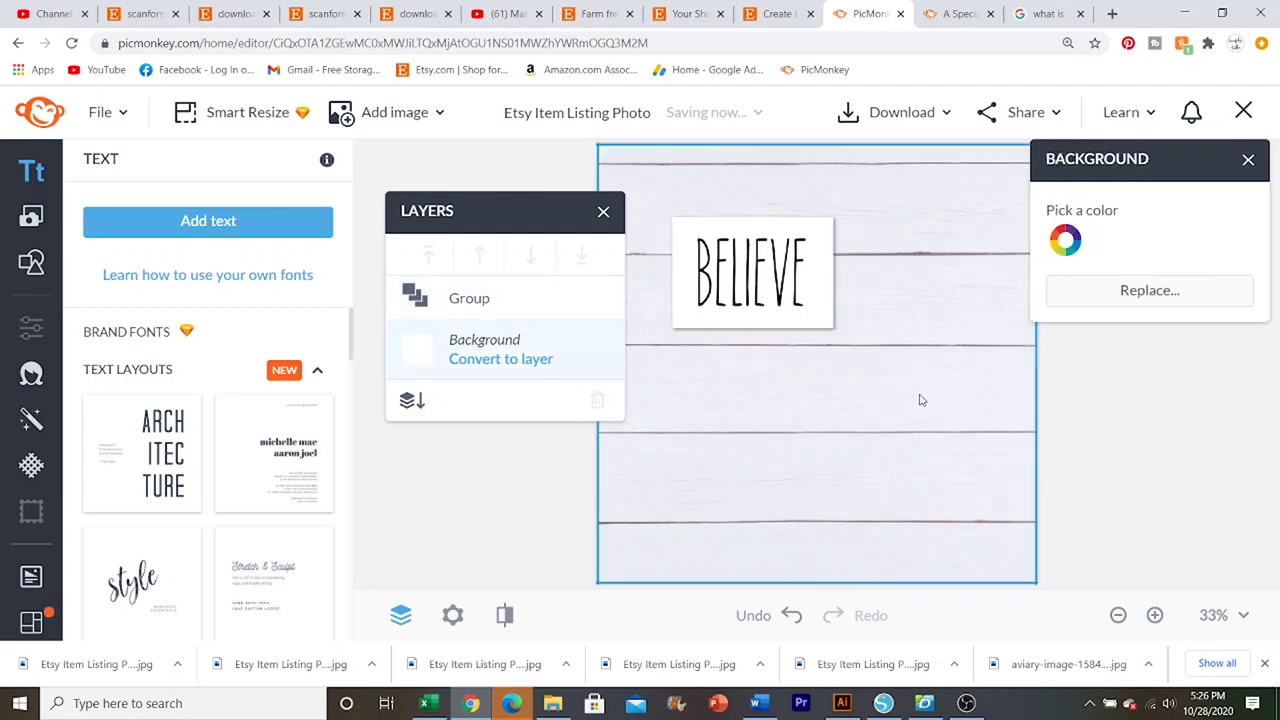
{"action": "left_click_drag", "start_coordinate": [744, 291], "coordinate": [740, 303]}
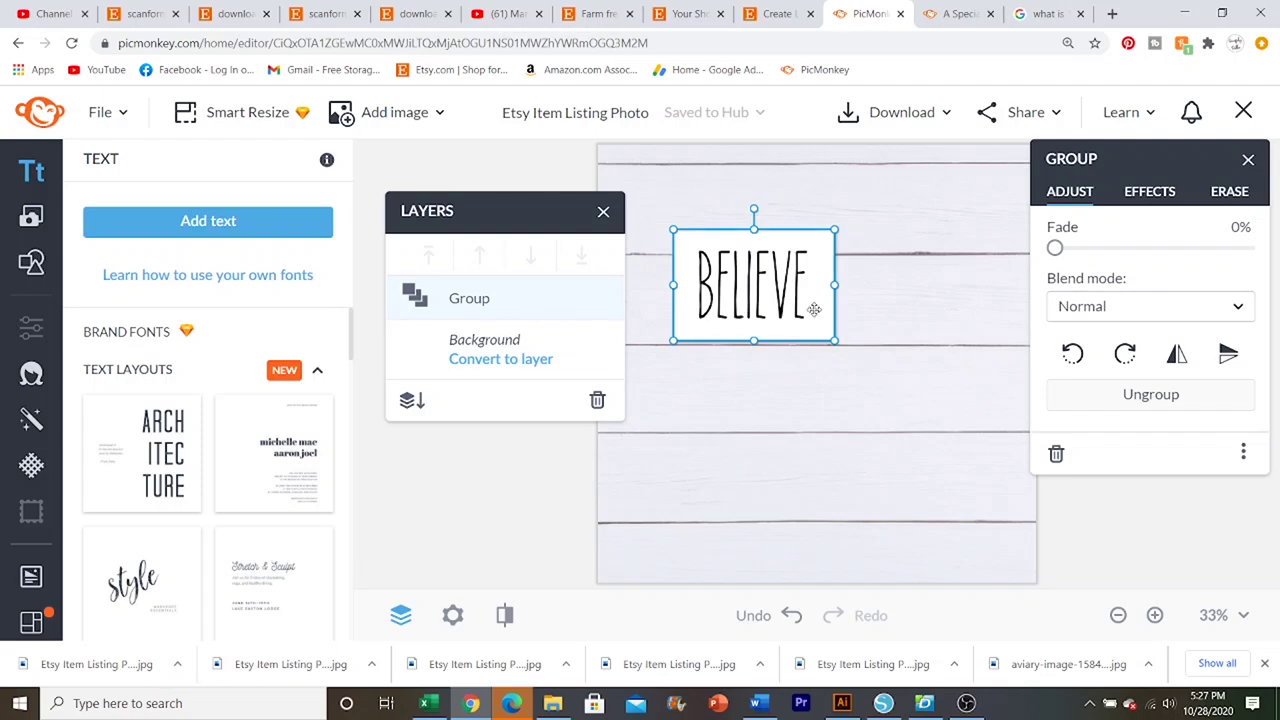
Step: Duplicate the "believe" tile twice, placing one copy below the original and the other to its lower right
{"action": "right_click", "coordinate": [778, 312]}
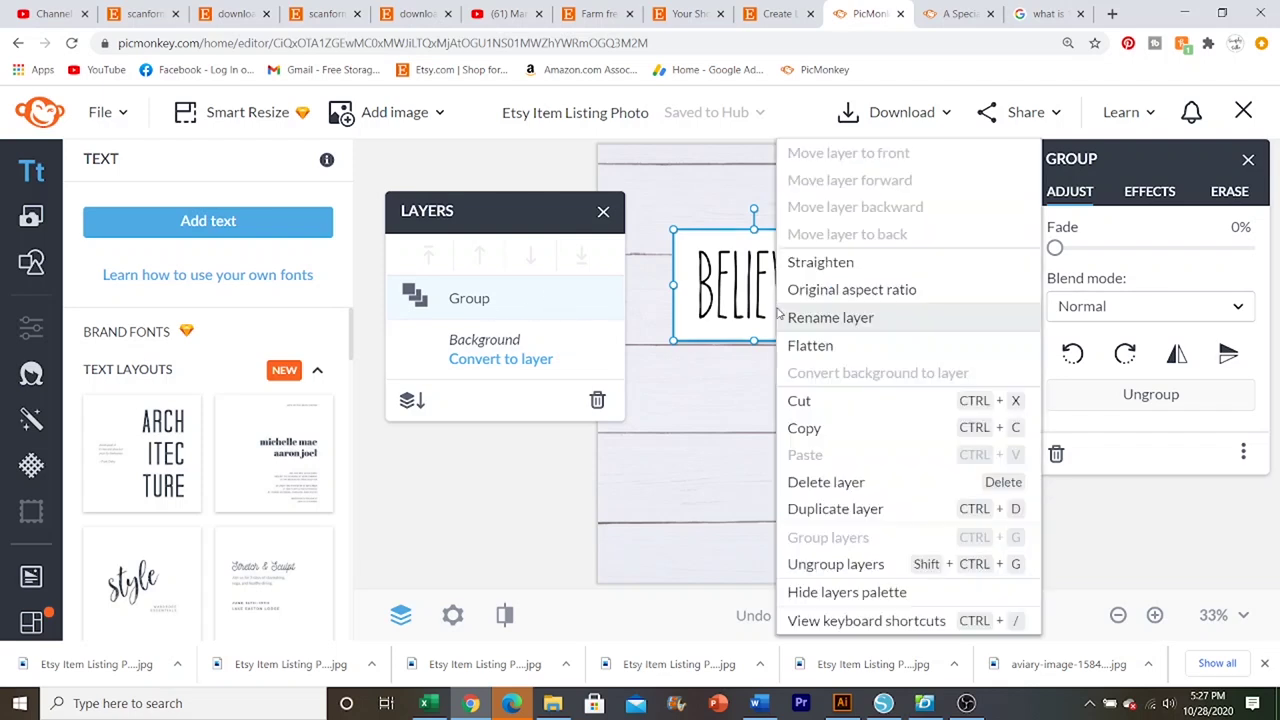
{"action": "left_click", "coordinate": [840, 510]}
{"action": "left_click_drag", "start_coordinate": [787, 315], "coordinate": [771, 440]}
{"action": "right_click", "coordinate": [771, 440]}
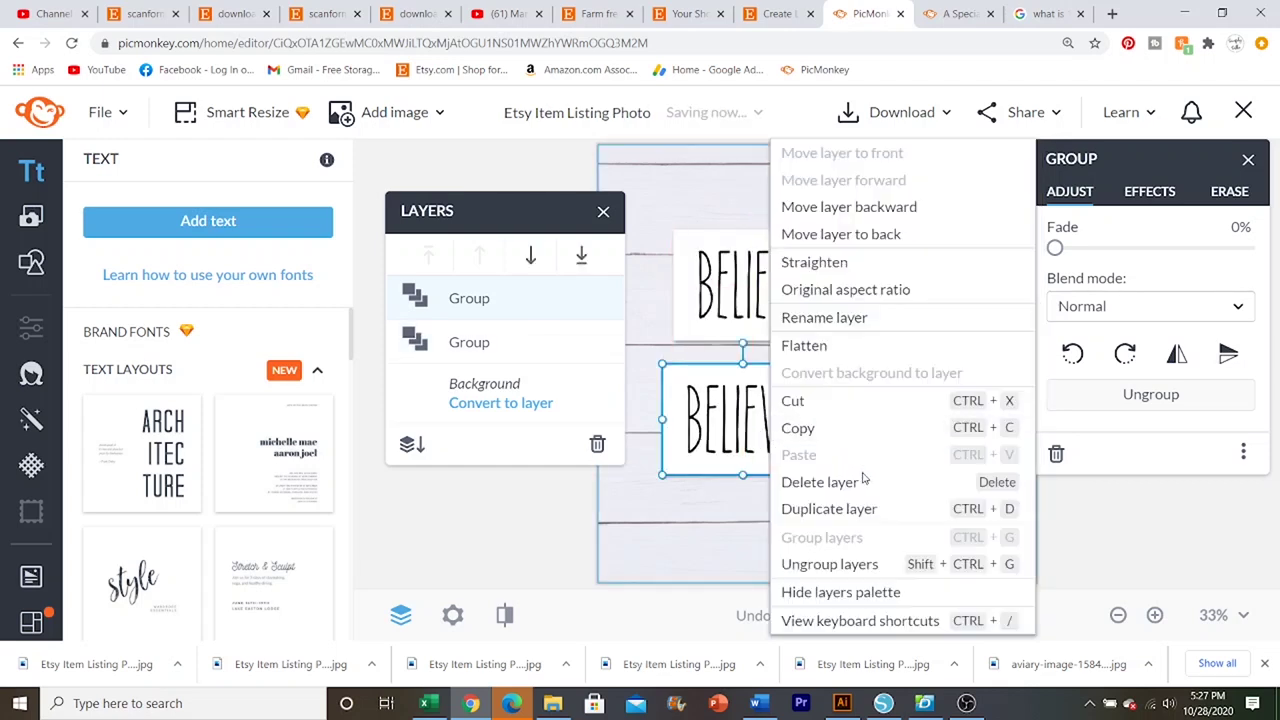
{"action": "left_click", "coordinate": [840, 510]}
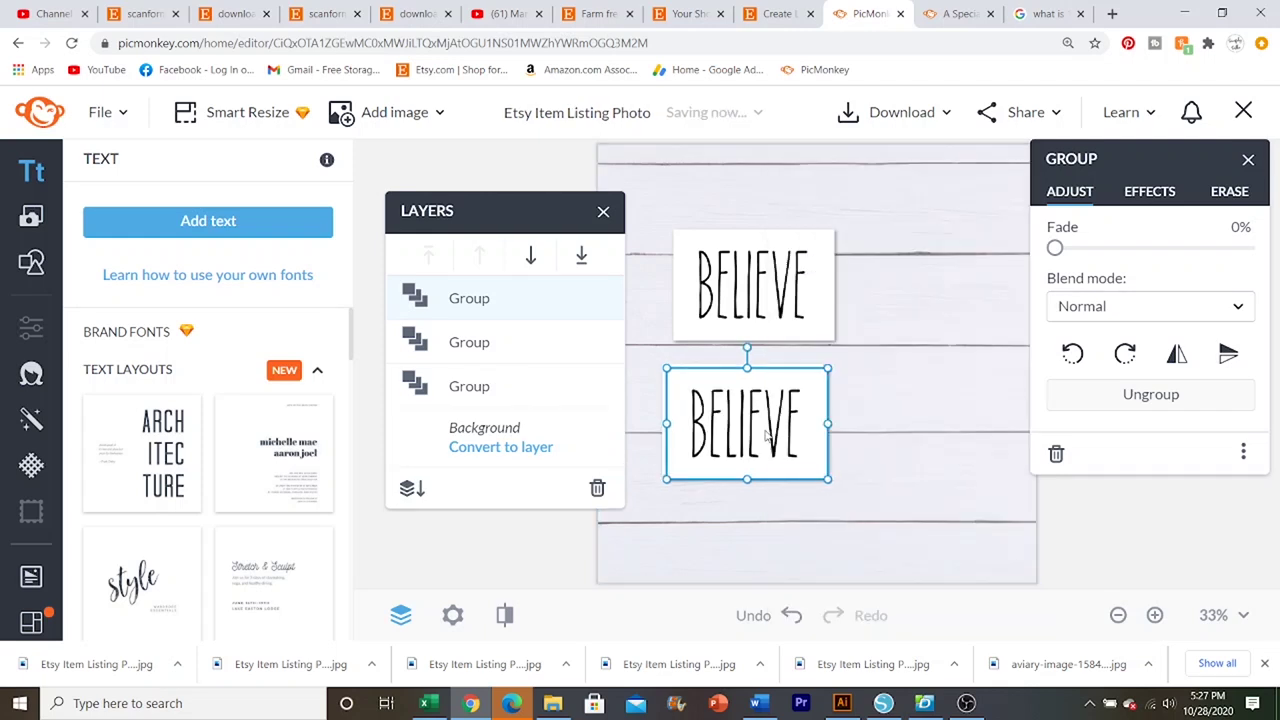
{"action": "left_click_drag", "start_coordinate": [756, 423], "coordinate": [940, 377]}
Step: Ungroup the right-hand tile copy and delete its "believe" text, keeping the blank white tile
{"action": "right_click", "coordinate": [944, 363]}
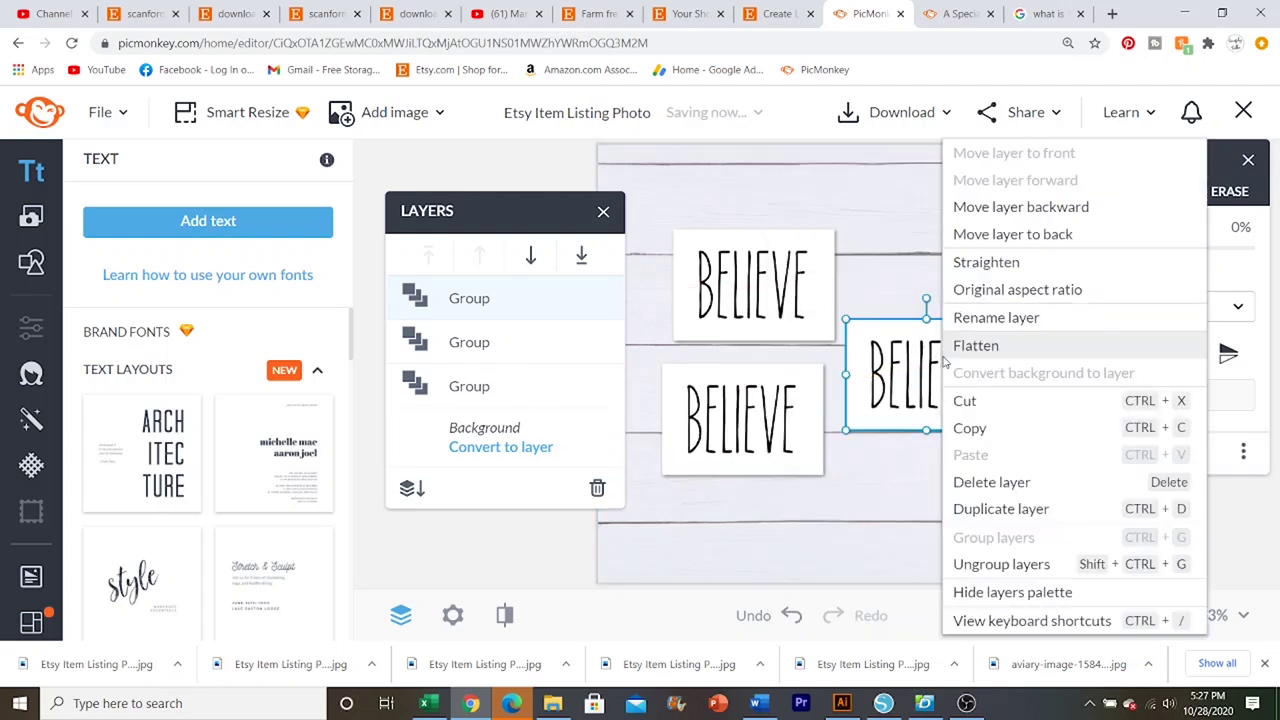
{"action": "left_click", "coordinate": [878, 345]}
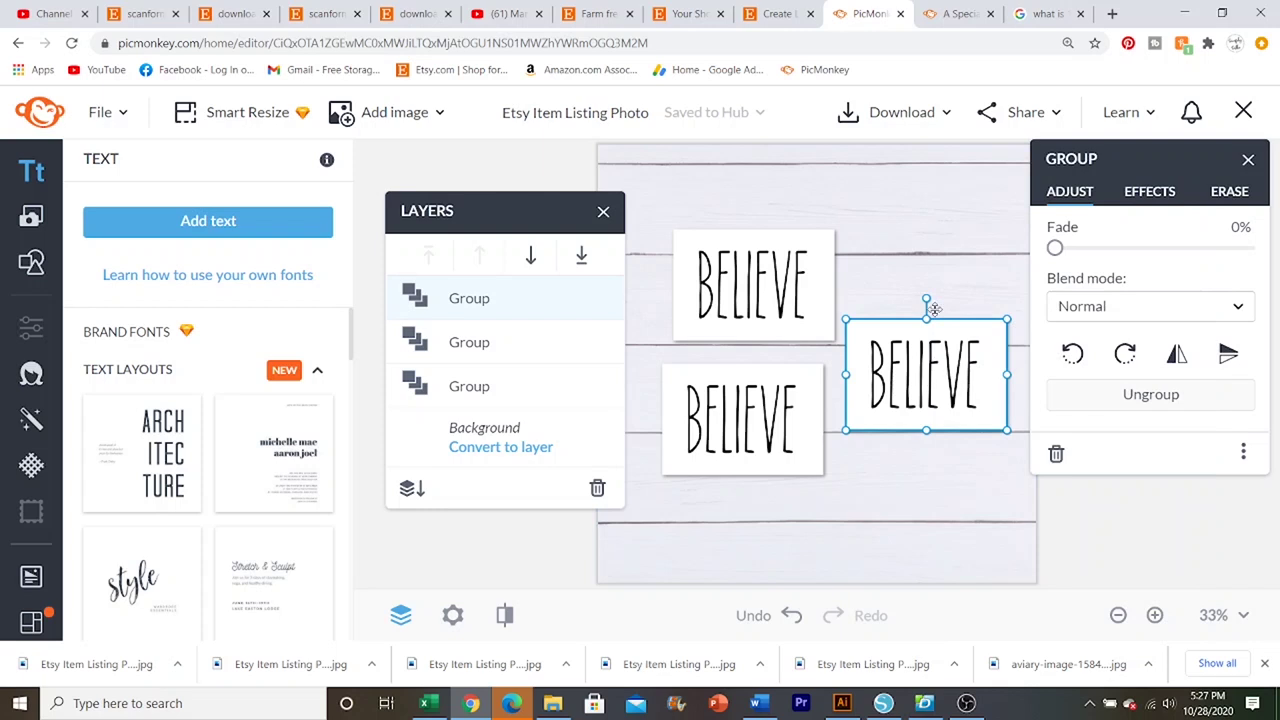
{"action": "left_click", "coordinate": [897, 309]}
{"action": "right_click", "coordinate": [916, 390]}
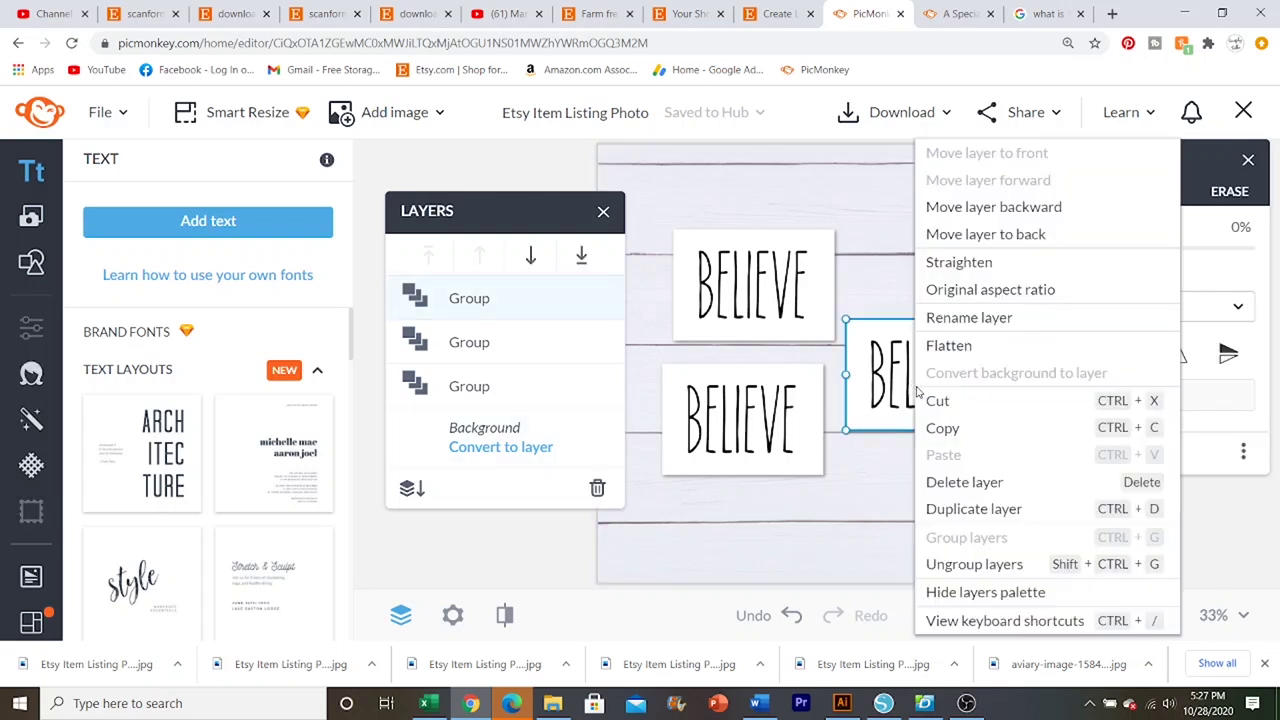
{"action": "left_click", "coordinate": [990, 566]}
{"action": "left_click", "coordinate": [945, 486]}
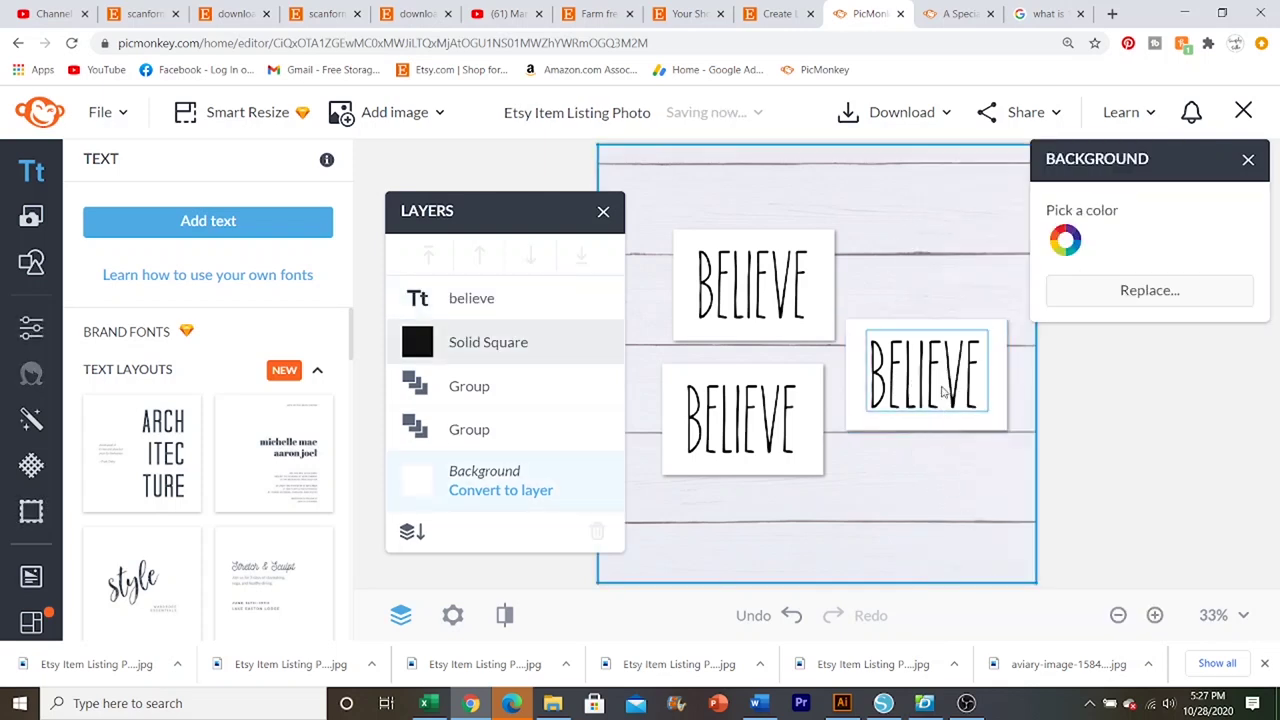
{"action": "left_click", "coordinate": [942, 393]}
{"action": "key", "text": "Delete"}
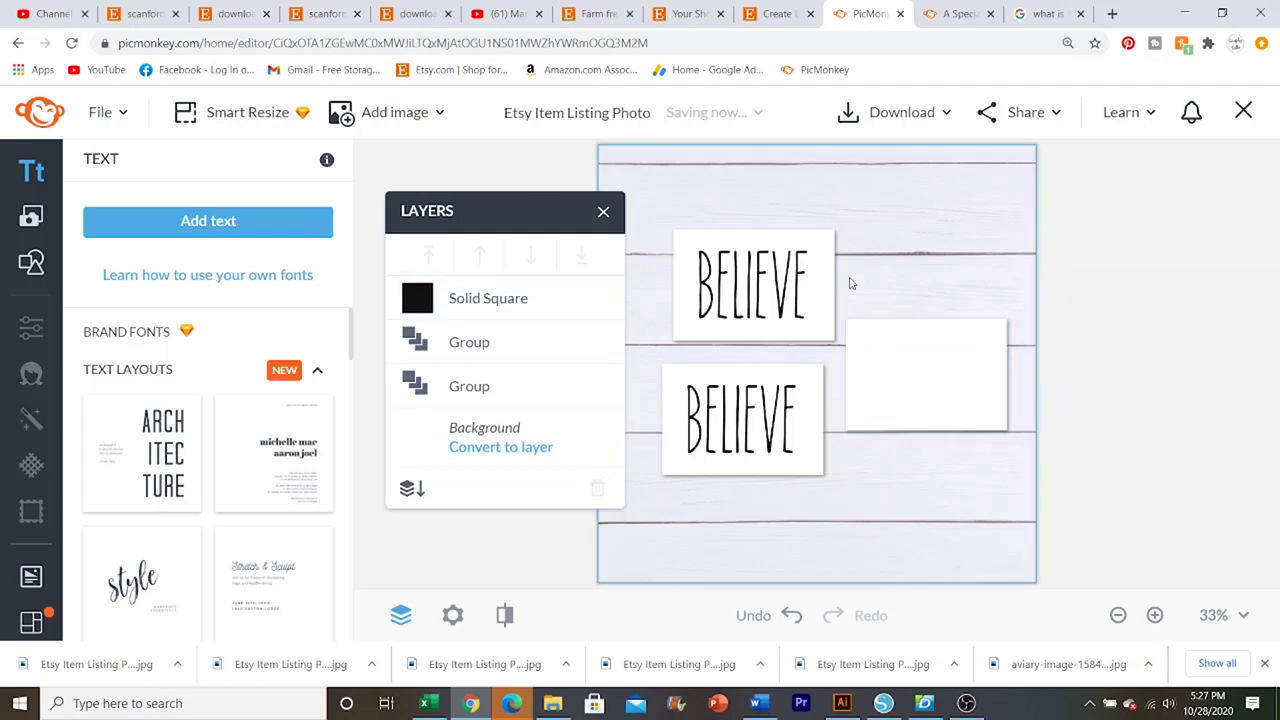
Step: Ungroup the tile copy below the original and delete its "believe" text, keeping the white rectangle
{"action": "left_click", "coordinate": [745, 422]}
{"action": "right_click", "coordinate": [742, 428]}
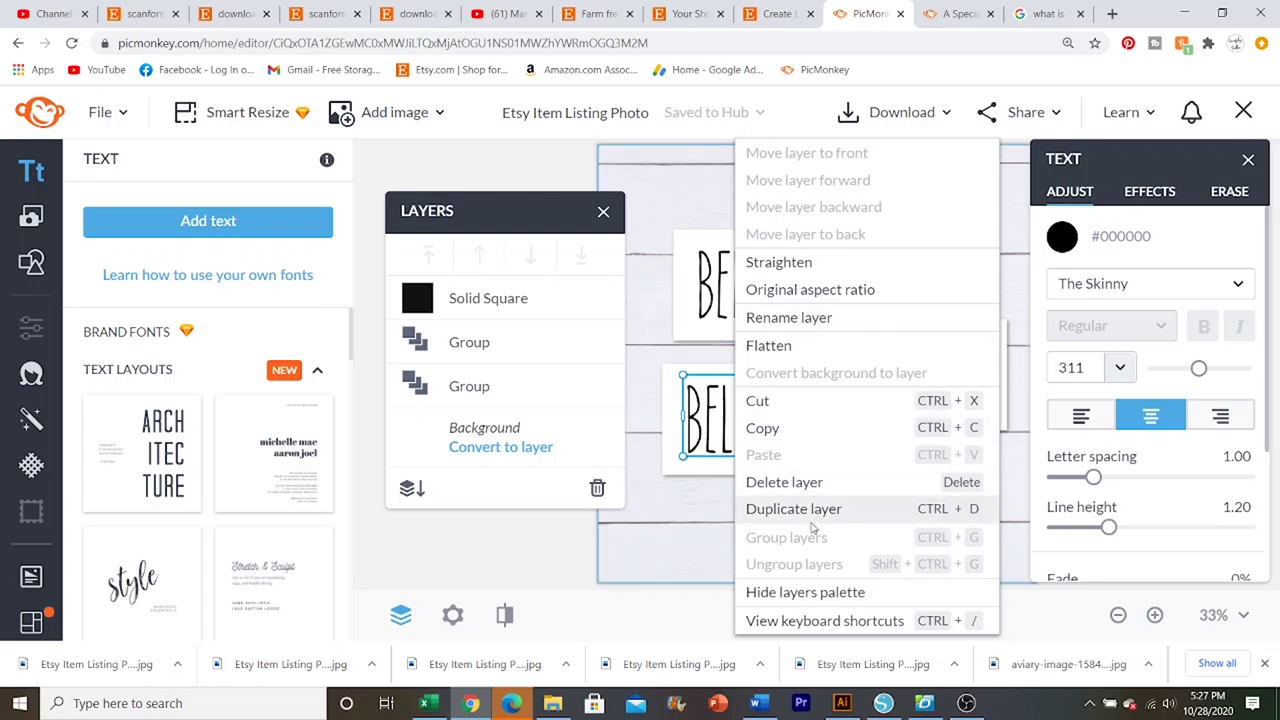
{"action": "left_click", "coordinate": [693, 413]}
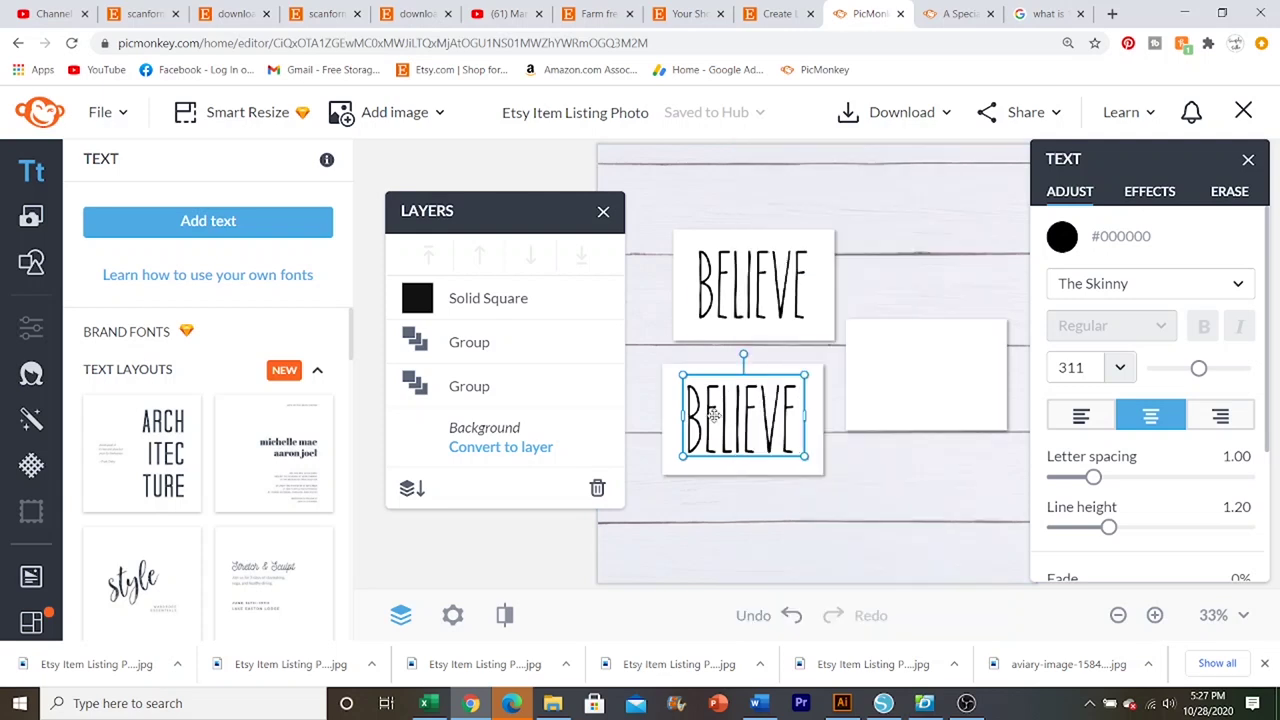
{"action": "left_click", "coordinate": [718, 484]}
{"action": "left_click", "coordinate": [705, 414]}
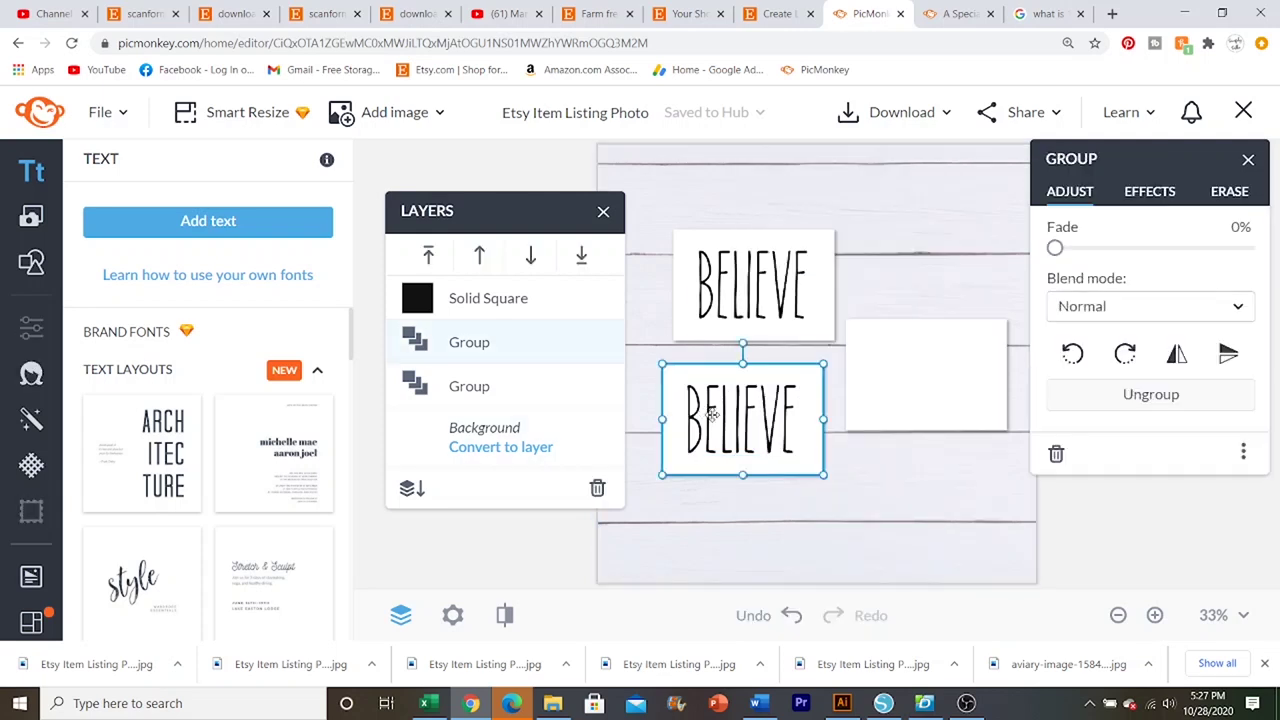
{"action": "right_click", "coordinate": [713, 421]}
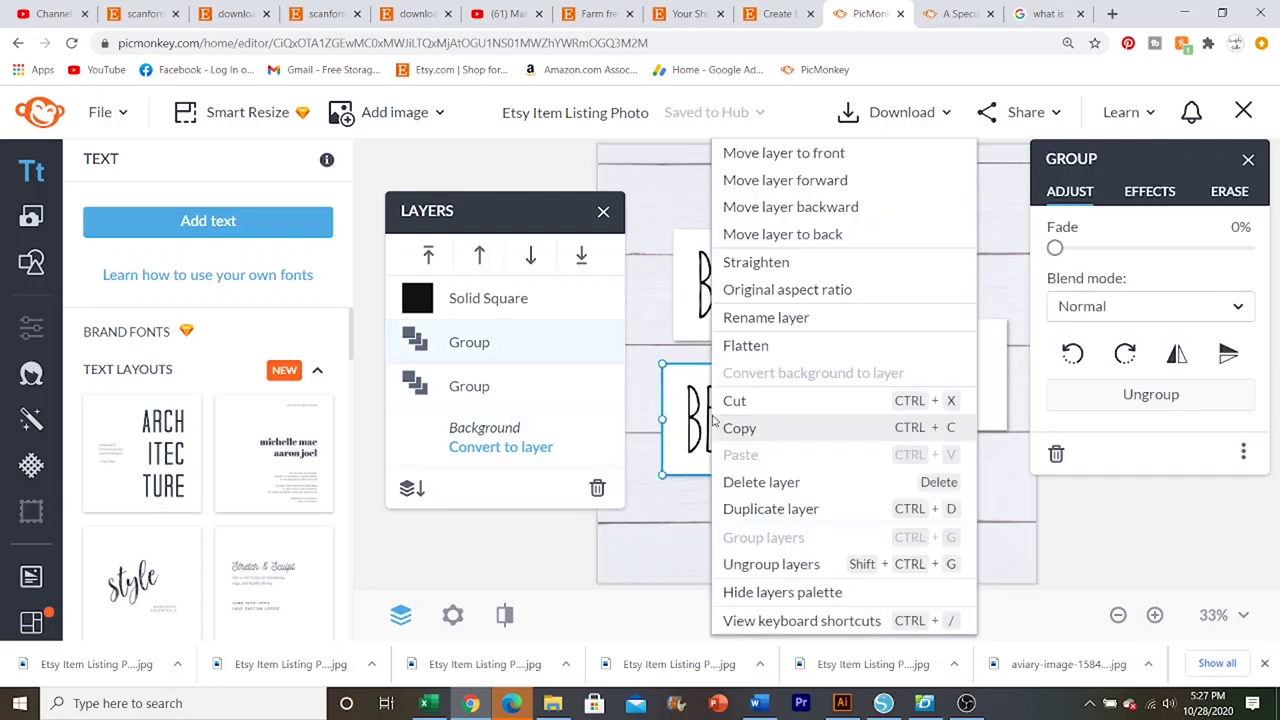
{"action": "left_click", "coordinate": [771, 564]}
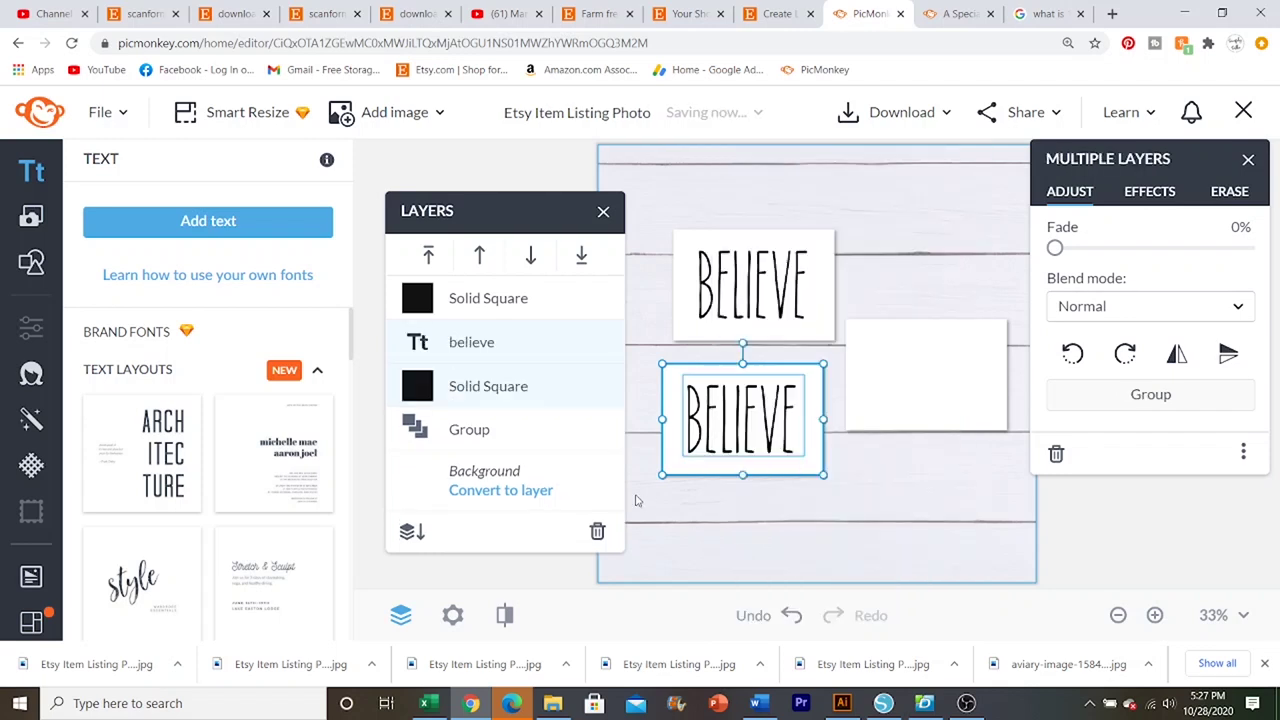
{"action": "left_click", "coordinate": [636, 496]}
{"action": "left_click", "coordinate": [741, 420]}
{"action": "key", "text": "Delete"}
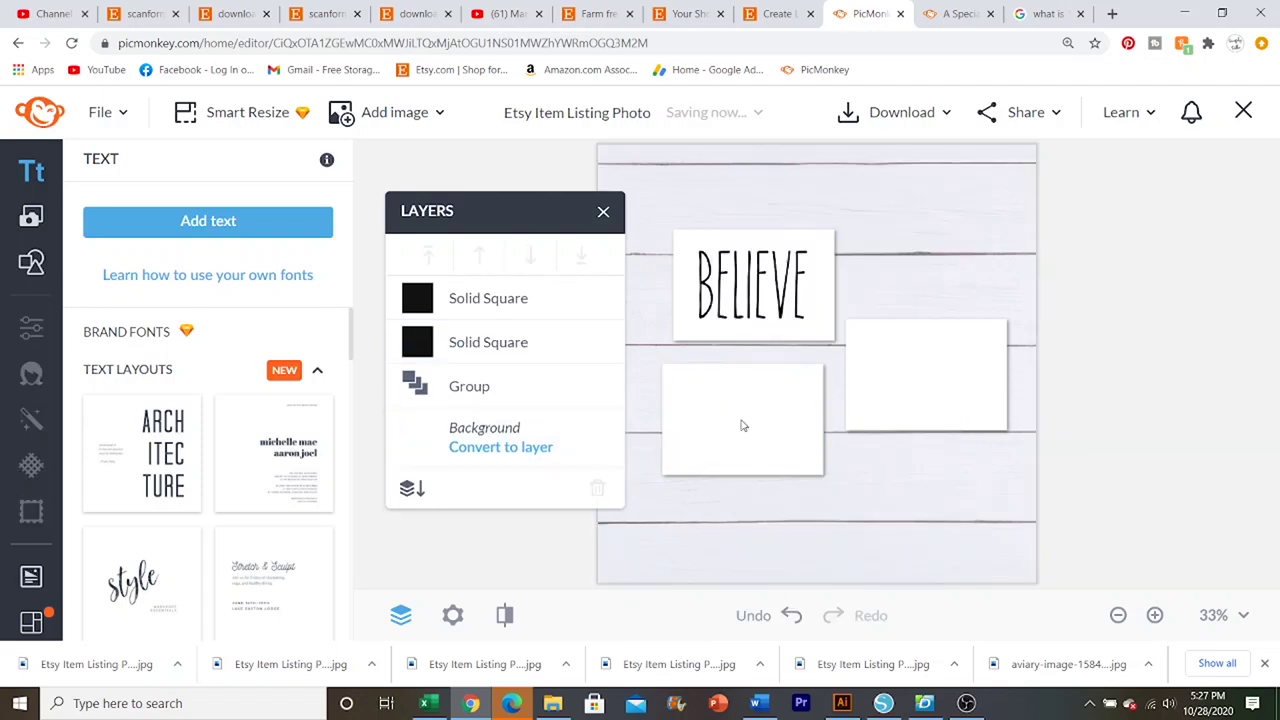
Step: Arrange the two blank tiles close below and beside the "believe" tile, tilting the right-hand one slightly clockwise
{"action": "left_click_drag", "start_coordinate": [746, 423], "coordinate": [731, 446]}
{"action": "left_click_drag", "start_coordinate": [967, 375], "coordinate": [937, 338]}
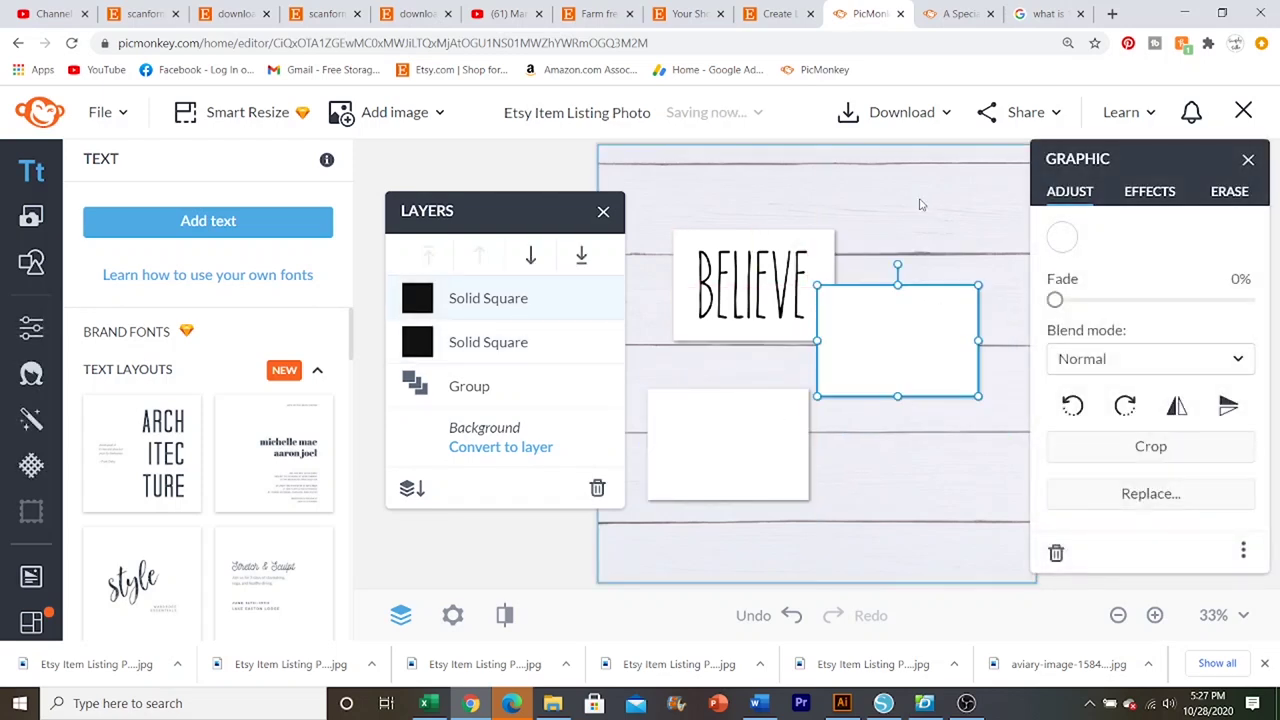
{"action": "right_click", "coordinate": [922, 270]}
{"action": "key", "text": "Escape"}
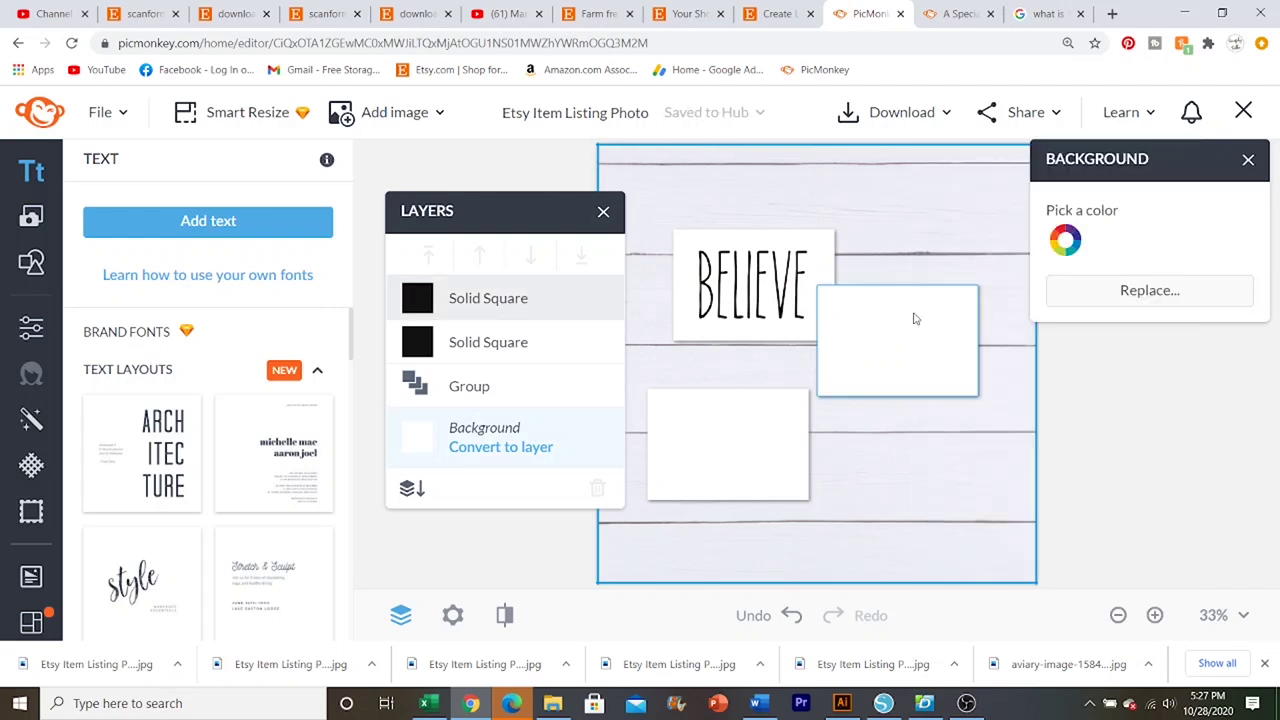
{"action": "right_click", "coordinate": [914, 312]}
{"action": "key", "text": "Escape"}
{"action": "left_click", "coordinate": [899, 323]}
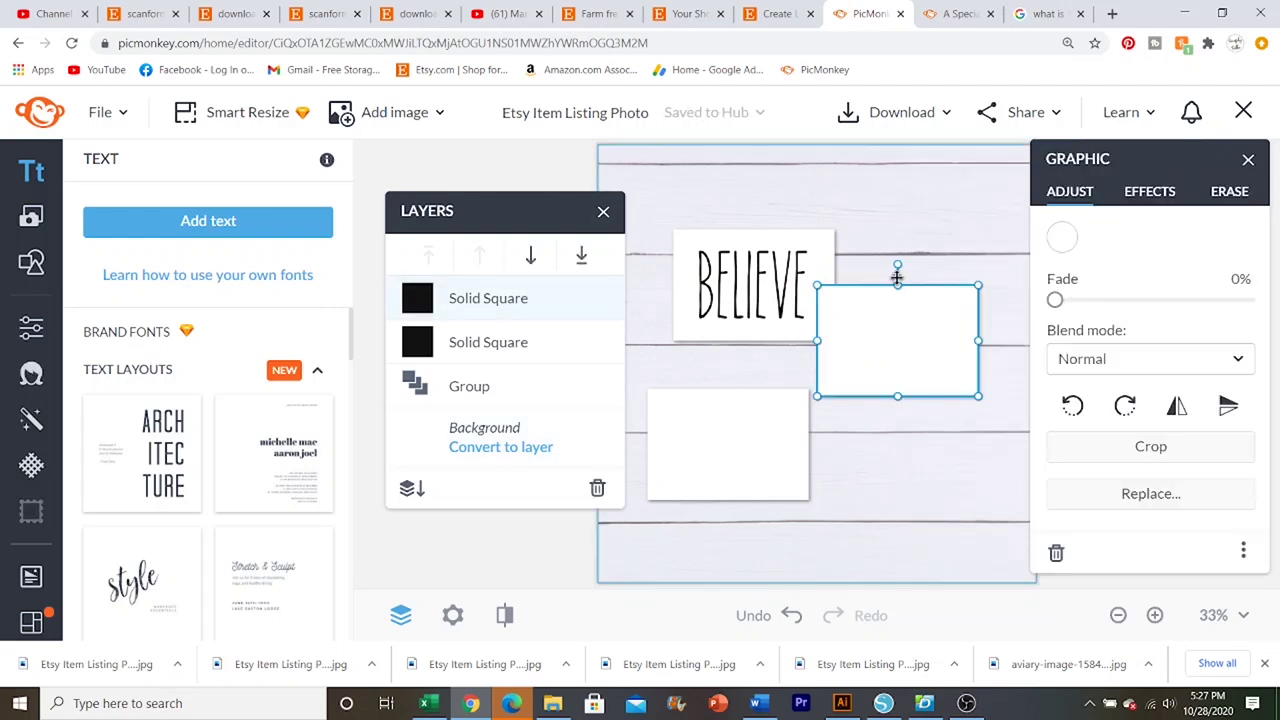
{"action": "mouse_move", "coordinate": [897, 262]}
{"action": "left_mouse_down"}
{"action": "mouse_move", "coordinate": [899, 248]}
{"action": "mouse_move", "coordinate": [931, 254]}
{"action": "mouse_move", "coordinate": [918, 252]}
{"action": "left_mouse_up"}
{"action": "left_click", "coordinate": [862, 242]}
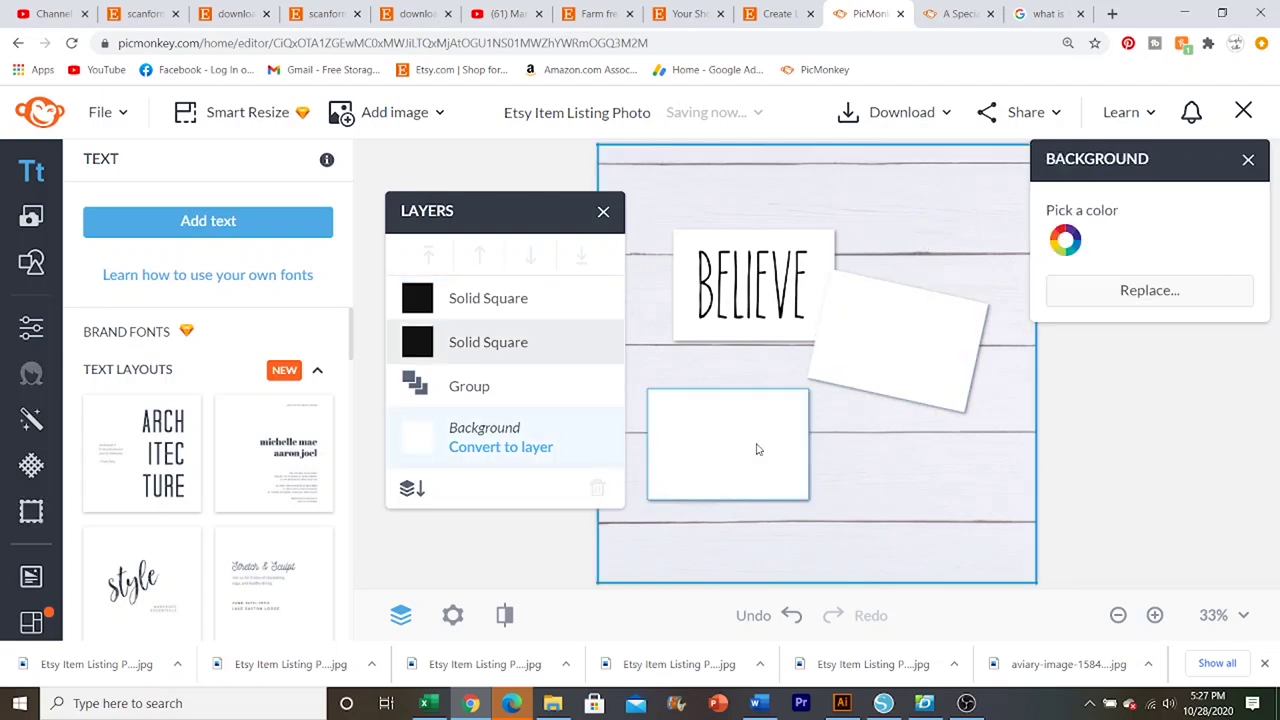
{"action": "left_click_drag", "start_coordinate": [757, 449], "coordinate": [790, 406]}
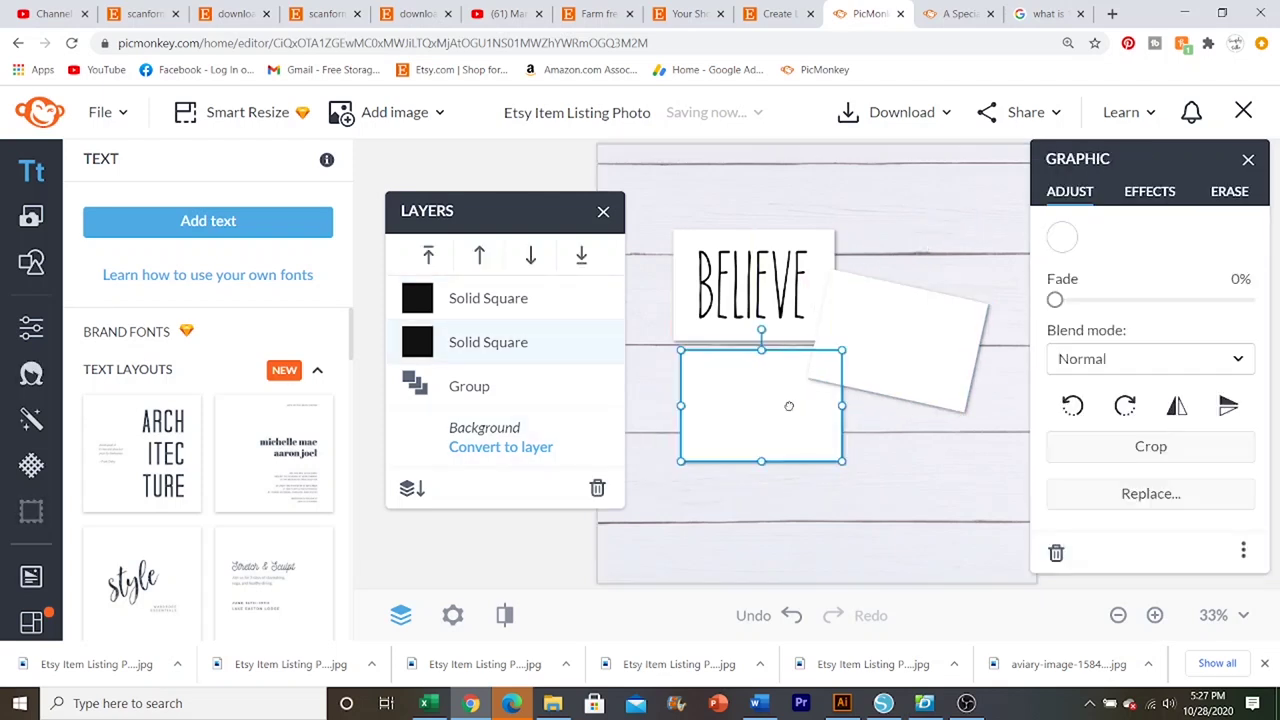
{"action": "left_click", "coordinate": [923, 469]}
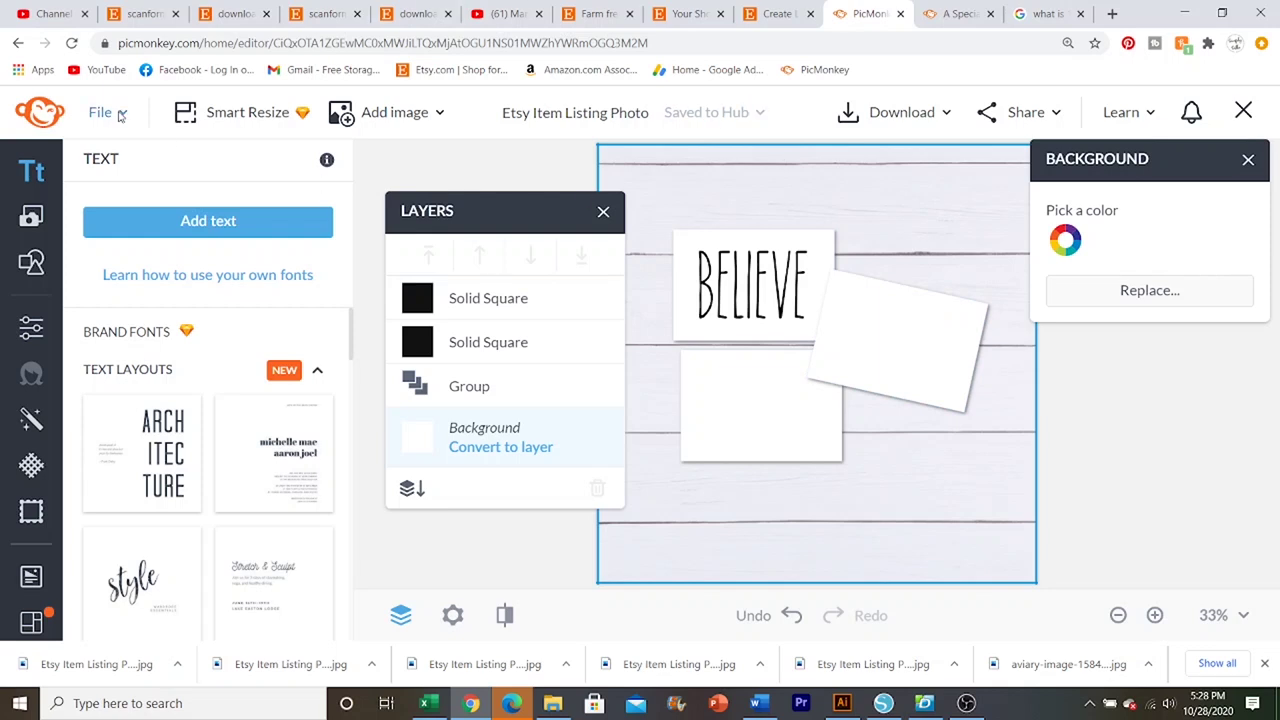
Step: Add the pumpkinPNG image from the computer's Desktop > SVG designs > pumpkin folder as a graphic
{"action": "left_click", "coordinate": [34, 264]}
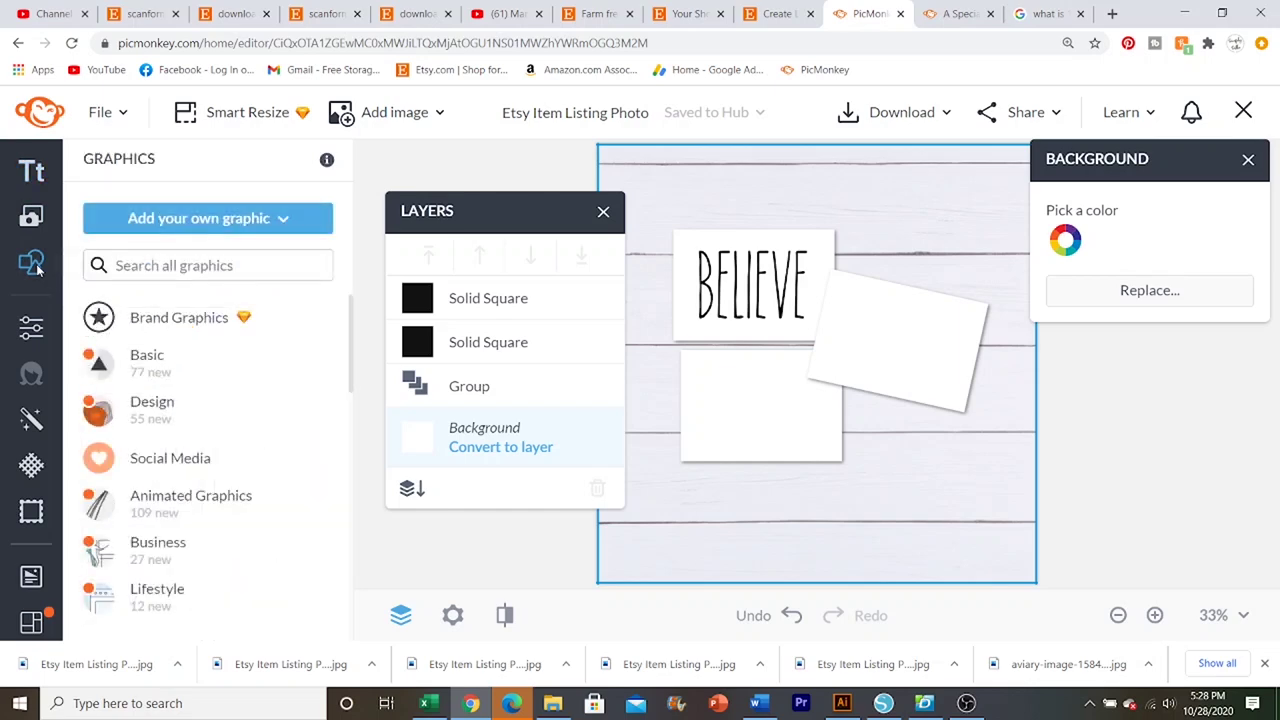
{"action": "left_click", "coordinate": [172, 217]}
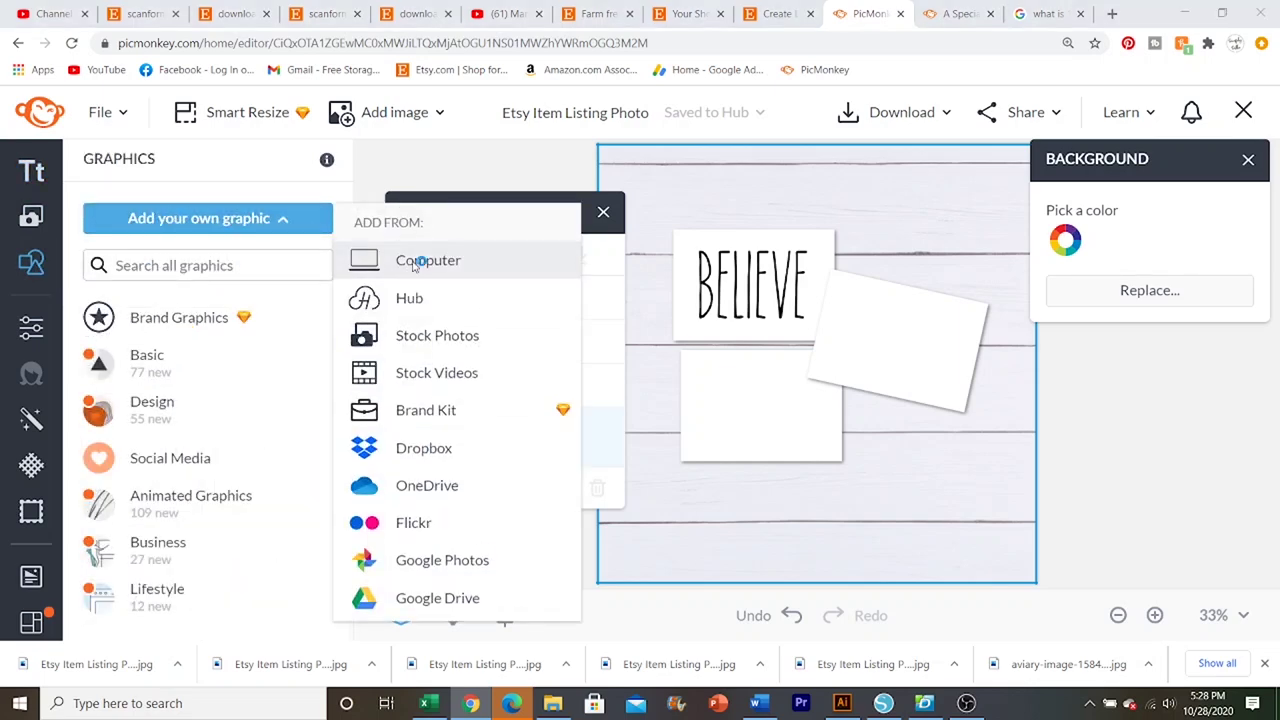
{"action": "left_click", "coordinate": [418, 260]}
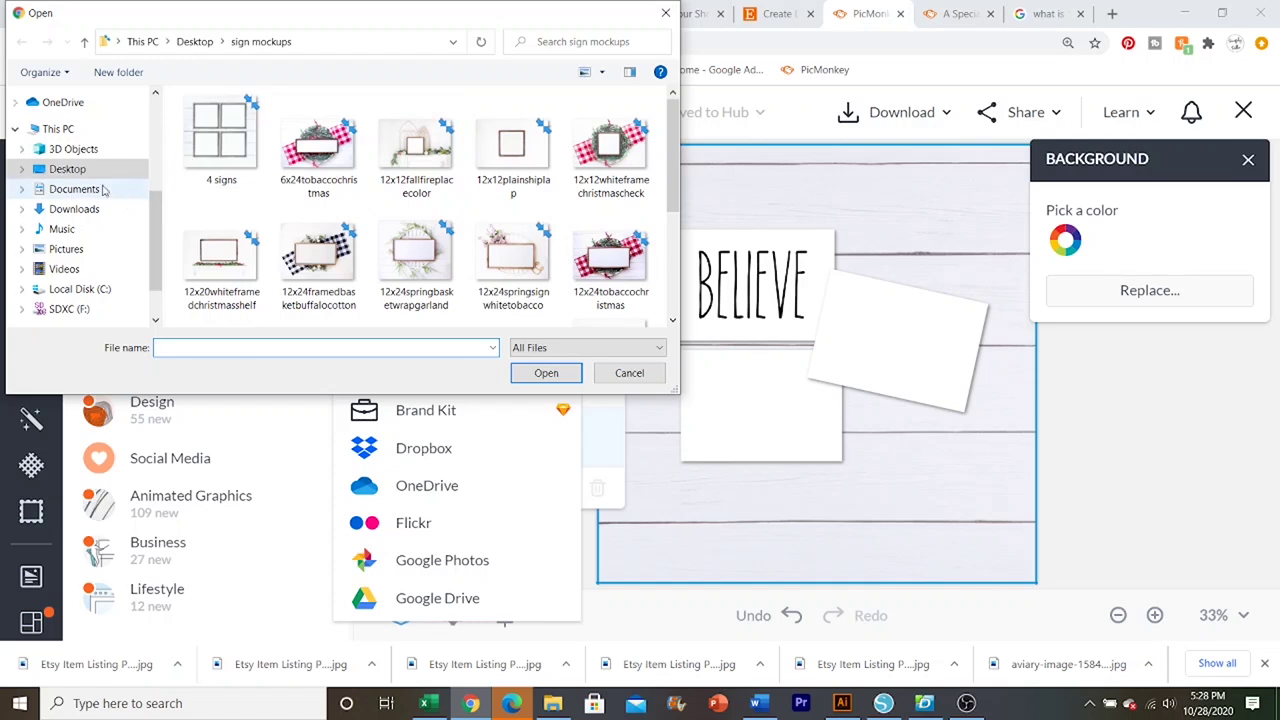
{"action": "left_click", "coordinate": [70, 172]}
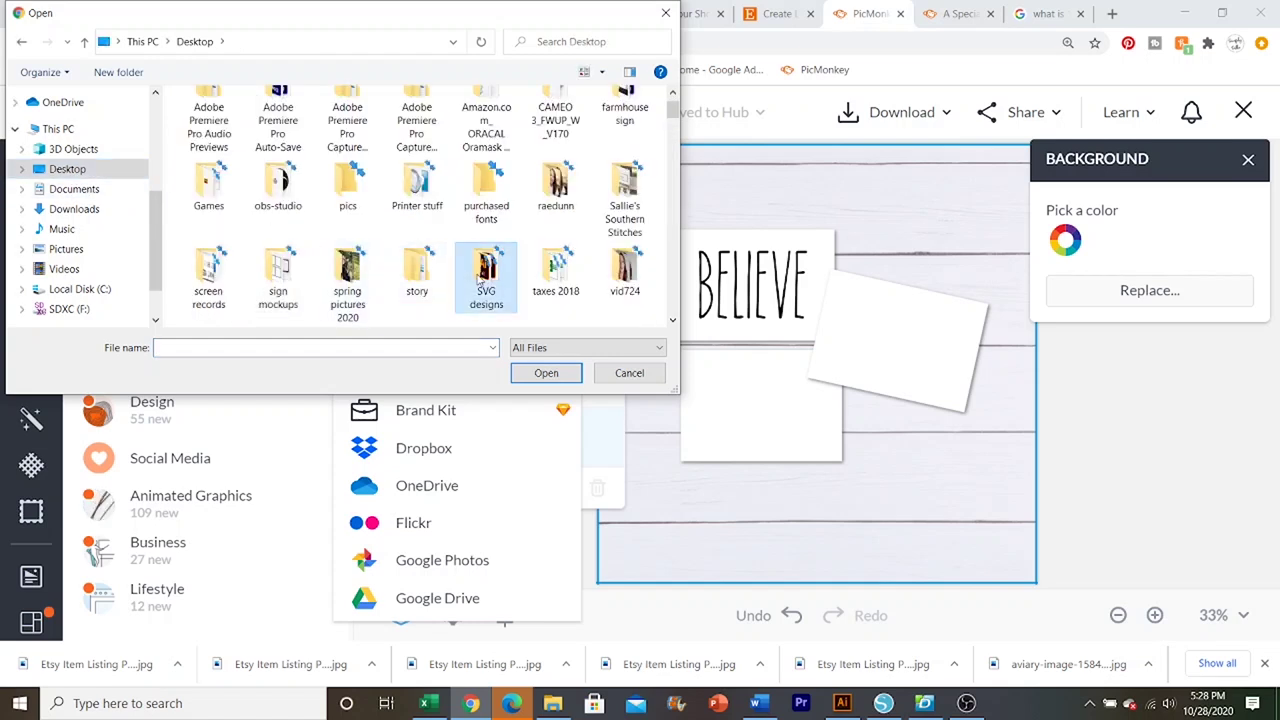
{"action": "double_click", "coordinate": [486, 268]}
{"action": "scroll", "coordinate": [330, 225], "scroll_direction": "down", "scroll_amount": 1}
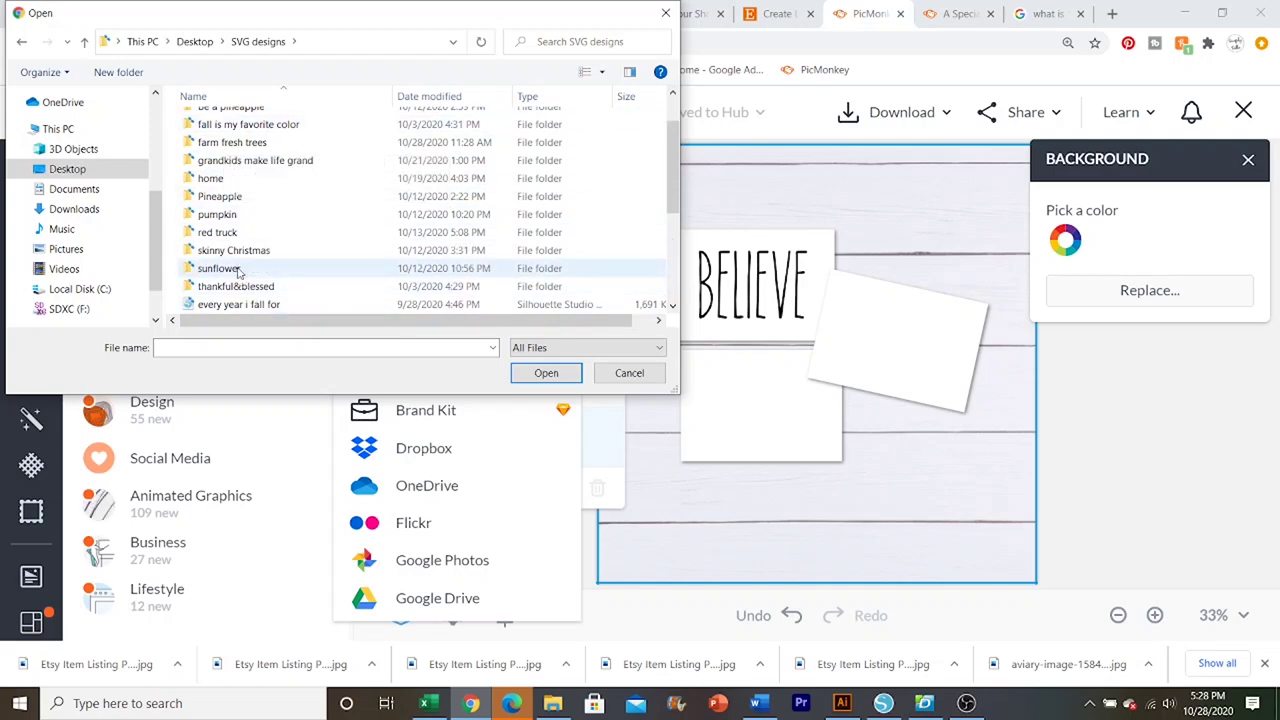
{"action": "scroll", "coordinate": [407, 185], "scroll_direction": "down", "scroll_amount": 1}
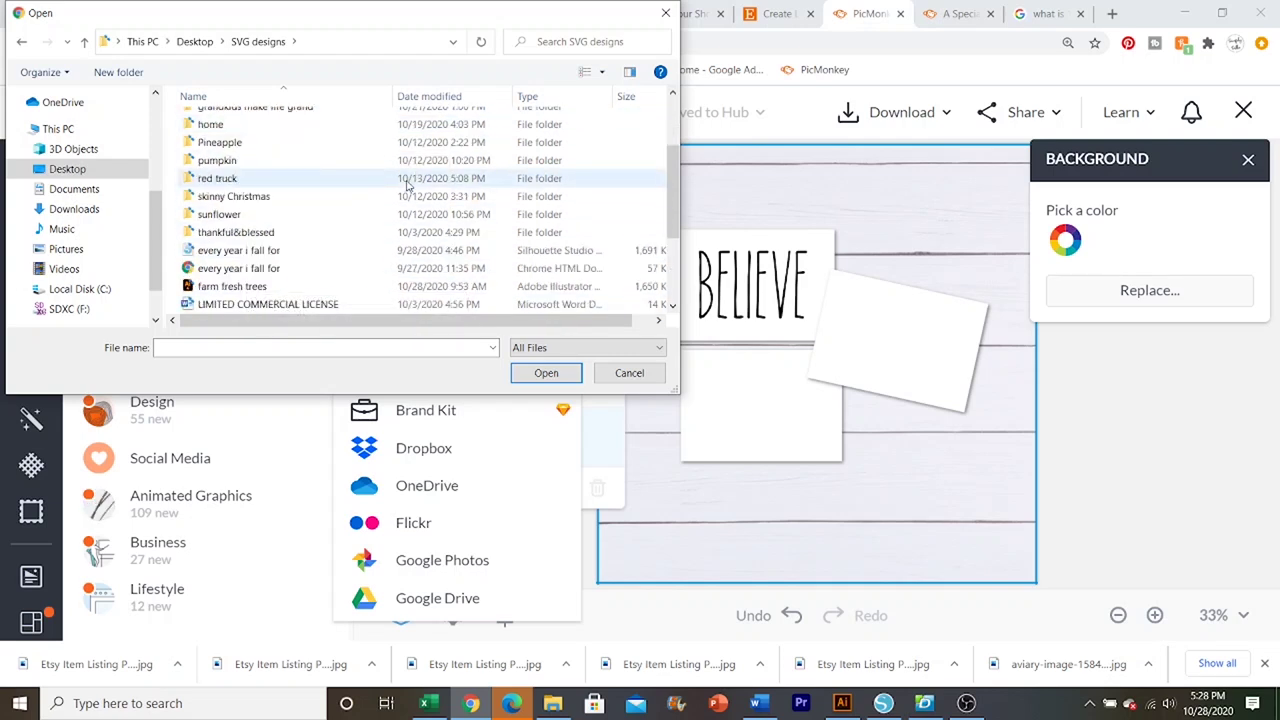
{"action": "scroll", "coordinate": [407, 185], "scroll_direction": "up", "scroll_amount": 2}
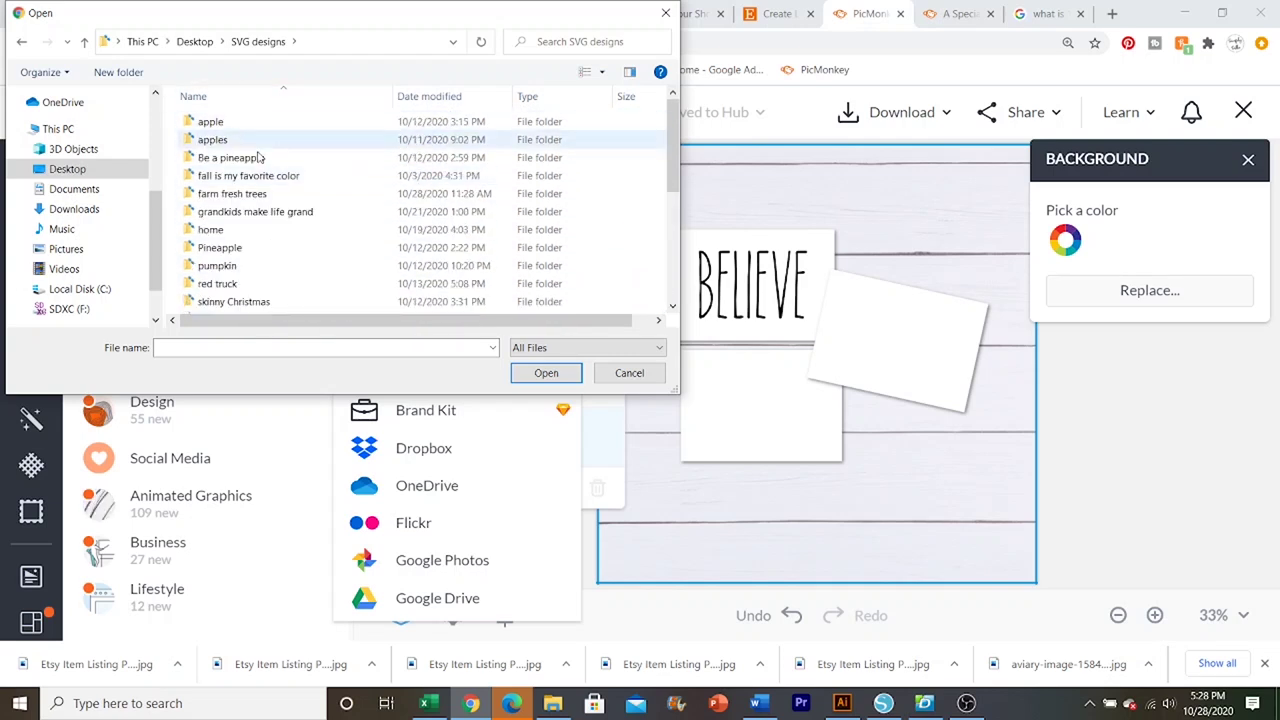
{"action": "double_click", "coordinate": [230, 266]}
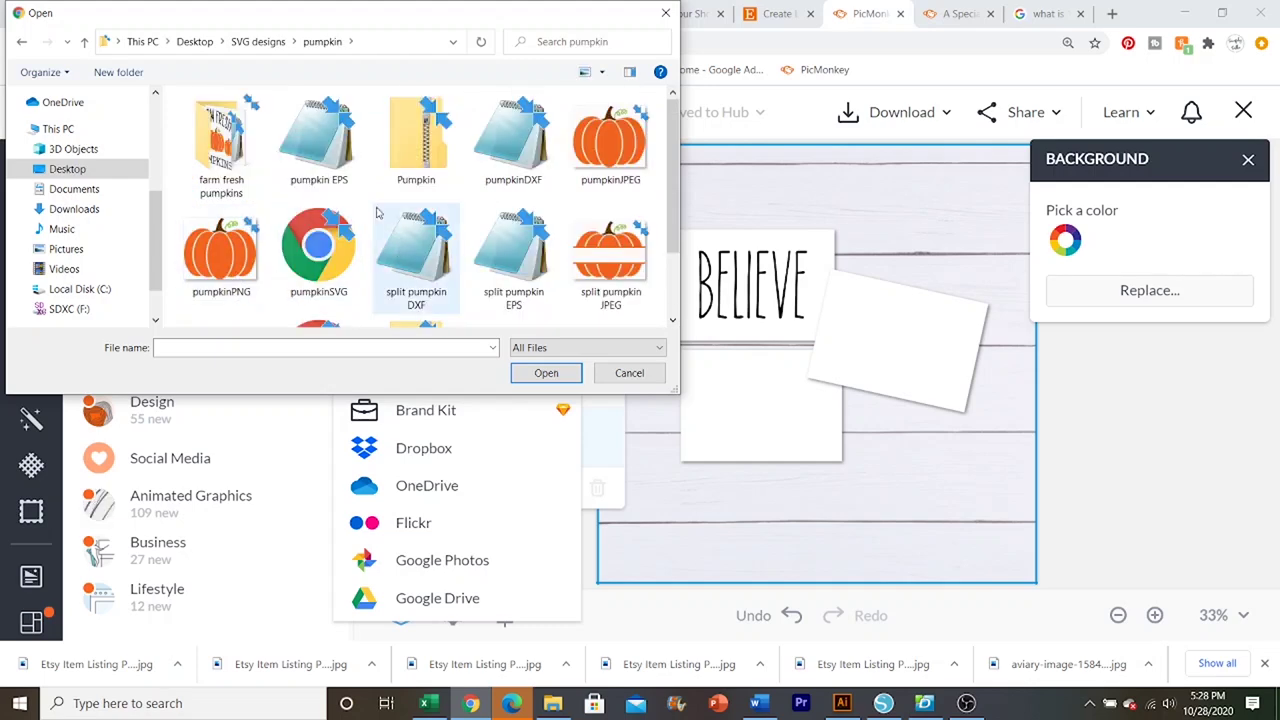
{"action": "double_click", "coordinate": [244, 266]}
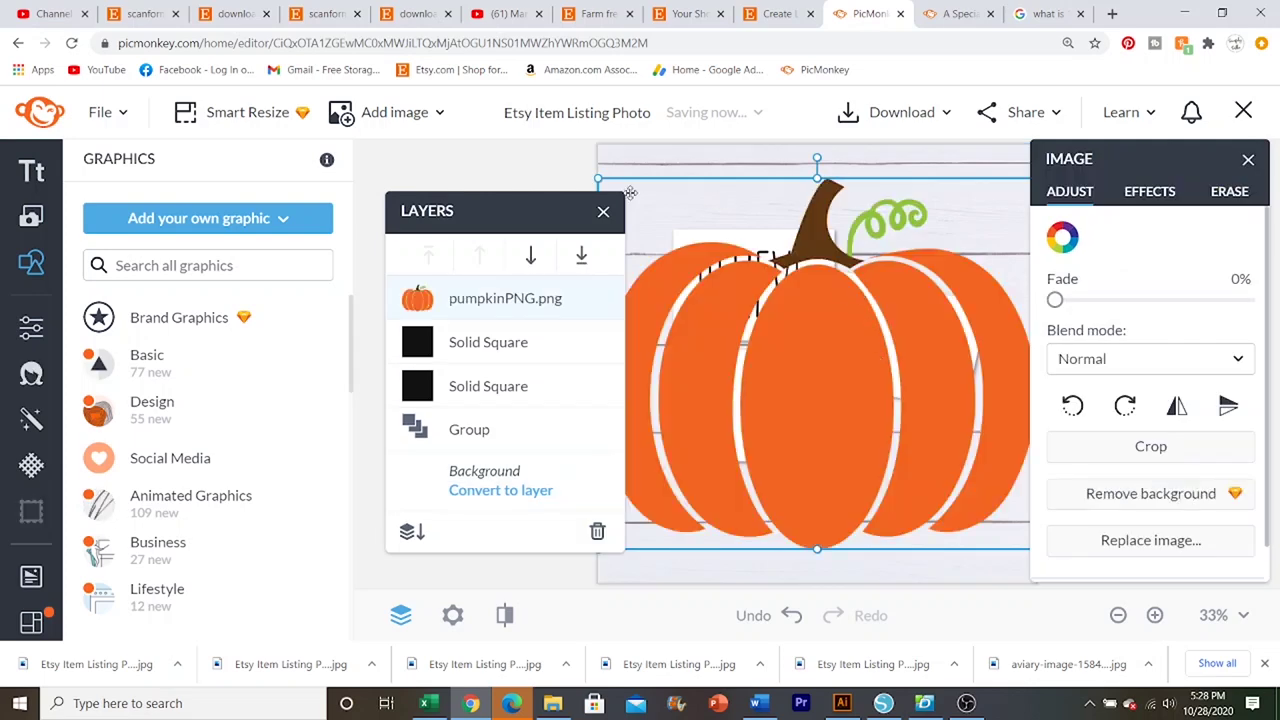
Step: Shrink the pumpkin graphic and center it on the blank tile below the "believe" tile
{"action": "left_click_drag", "start_coordinate": [598, 178], "coordinate": [940, 380]}
{"action": "left_click_drag", "start_coordinate": [975, 490], "coordinate": [777, 407]}
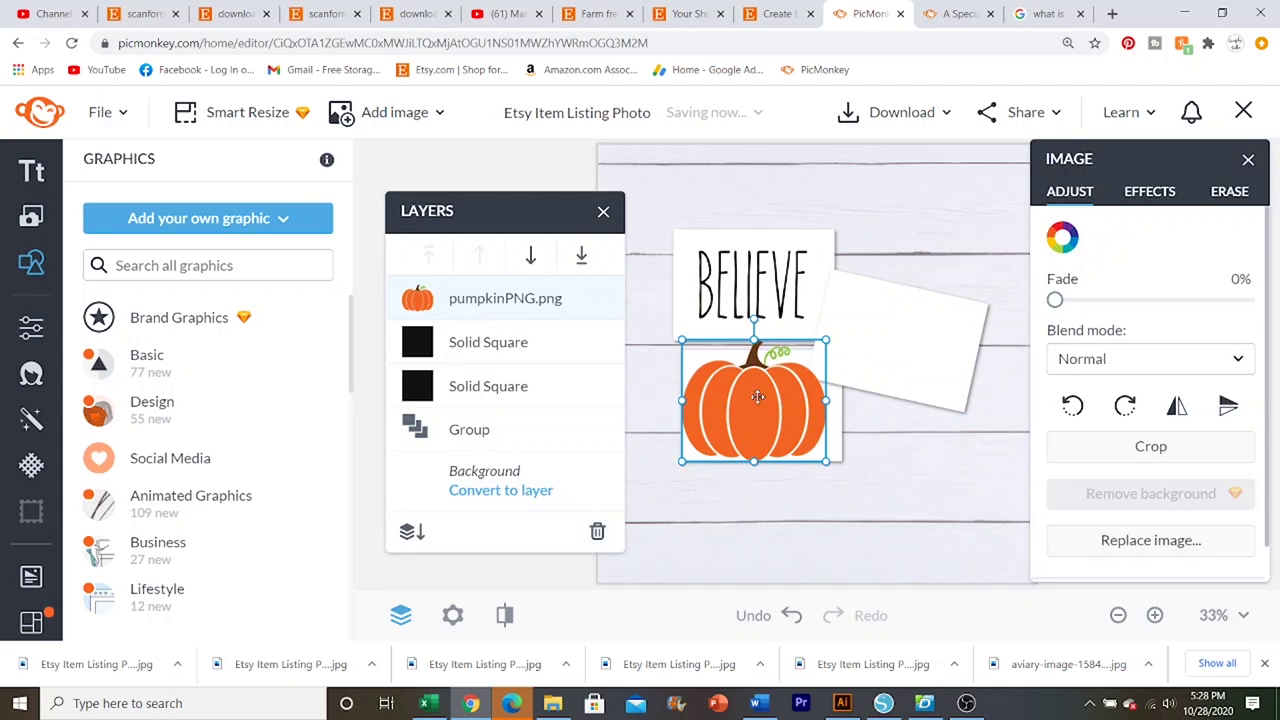
{"action": "left_click_drag", "start_coordinate": [681, 339], "coordinate": [705, 350]}
{"action": "left_click_drag", "start_coordinate": [745, 417], "coordinate": [742, 412]}
Step: Move the tilted blank tile clear of the pumpkin, and group the pumpkin with the white tile behind it
{"action": "left_click_drag", "start_coordinate": [850, 380], "coordinate": [888, 338]}
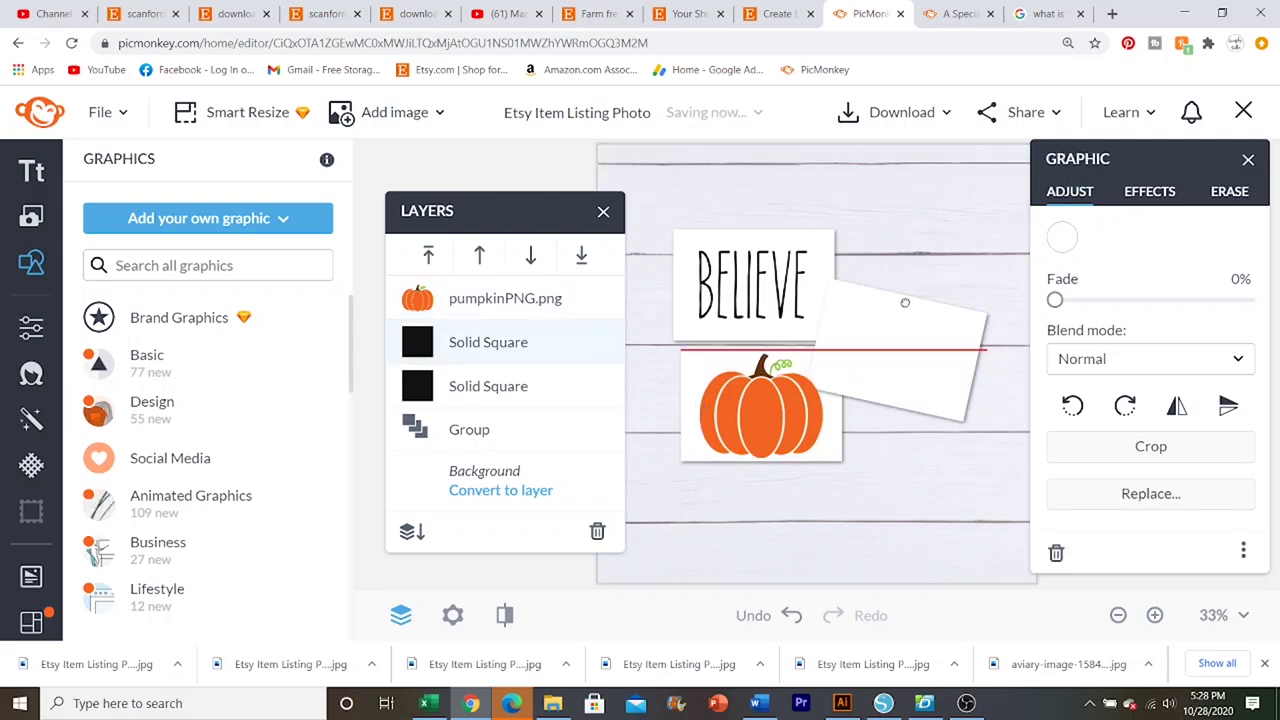
{"action": "left_click", "coordinate": [834, 372]}
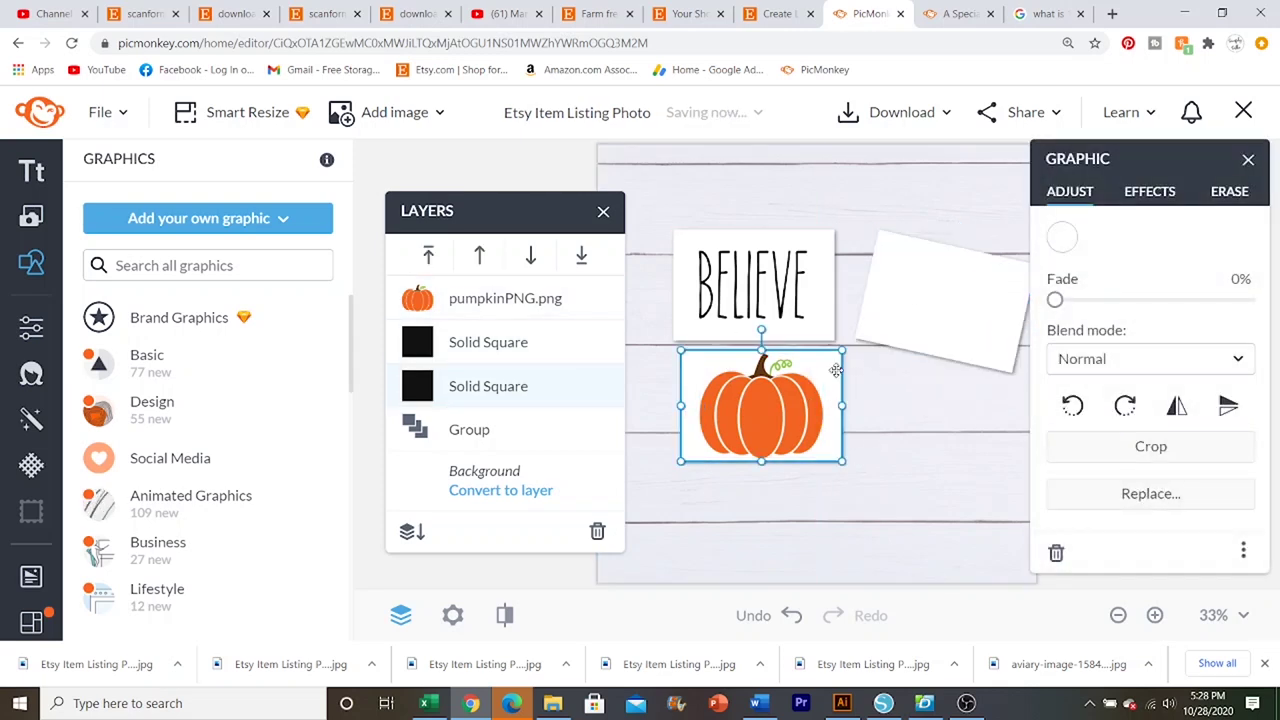
{"action": "left_click", "coordinate": [755, 407], "text": "shift"}
{"action": "right_click", "coordinate": [755, 407]}
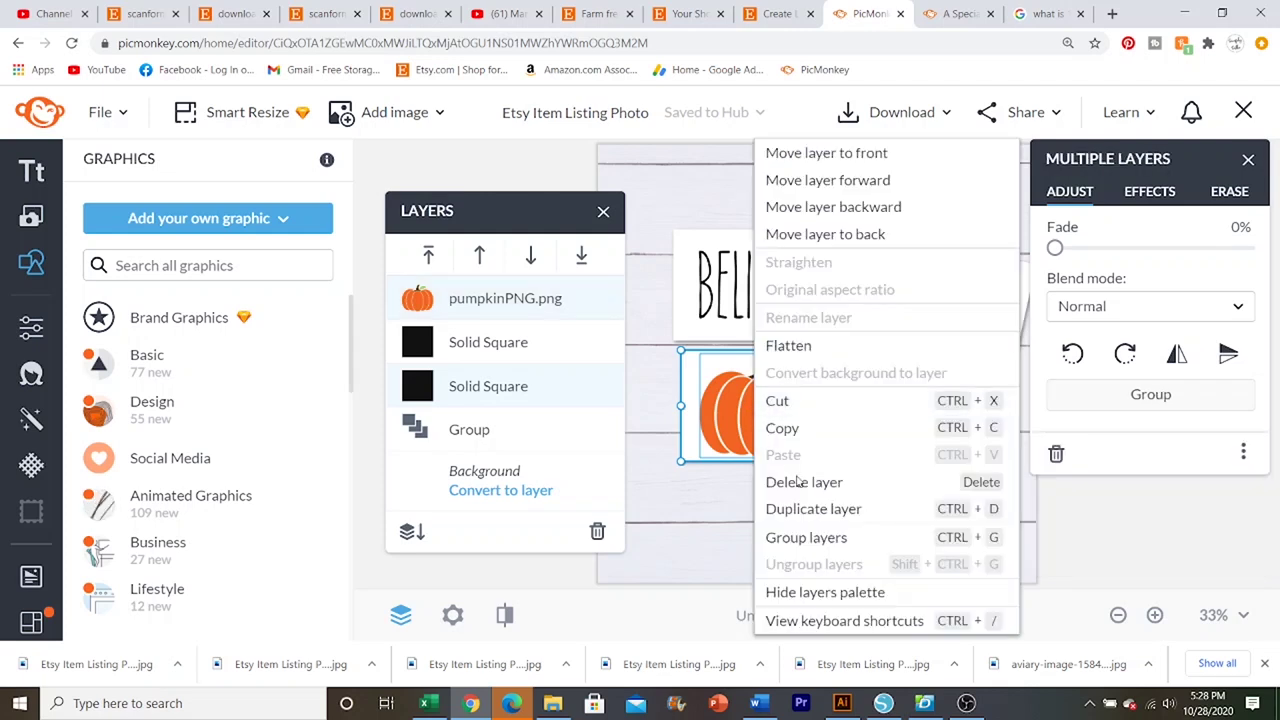
{"action": "left_click", "coordinate": [790, 535]}
Step: Tilt the grouped pumpkin tile counterclockwise and shift it toward the lower left of the "believe" tile
{"action": "left_click_drag", "start_coordinate": [765, 400], "coordinate": [790, 423]}
{"action": "left_click_drag", "start_coordinate": [790, 352], "coordinate": [753, 360]}
{"action": "left_click_drag", "start_coordinate": [818, 432], "coordinate": [748, 400]}
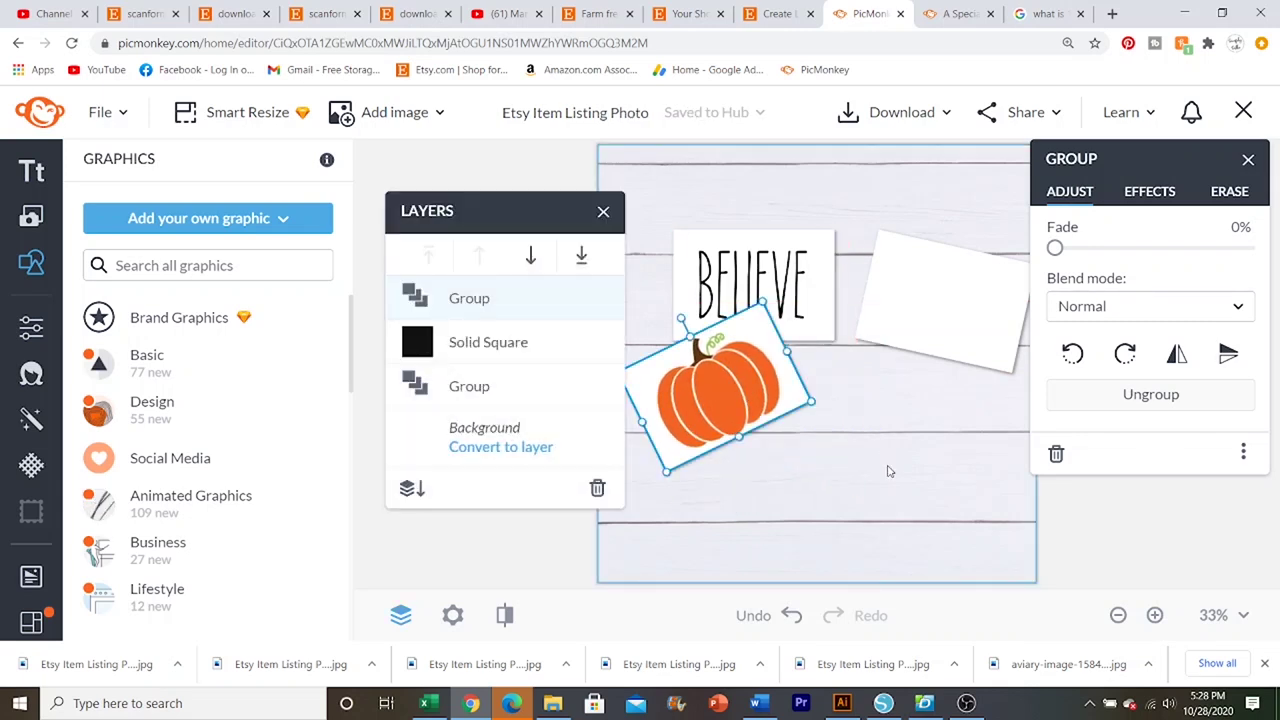
Step: Rearrange the pumpkin tile below the "believe" tile and the tilted blank tile beside it so that they sit close together
{"action": "left_click", "coordinate": [886, 466]}
{"action": "left_click", "coordinate": [914, 334]}
{"action": "left_click_drag", "start_coordinate": [914, 334], "coordinate": [893, 410]}
{"action": "left_click_drag", "start_coordinate": [696, 396], "coordinate": [752, 416]}
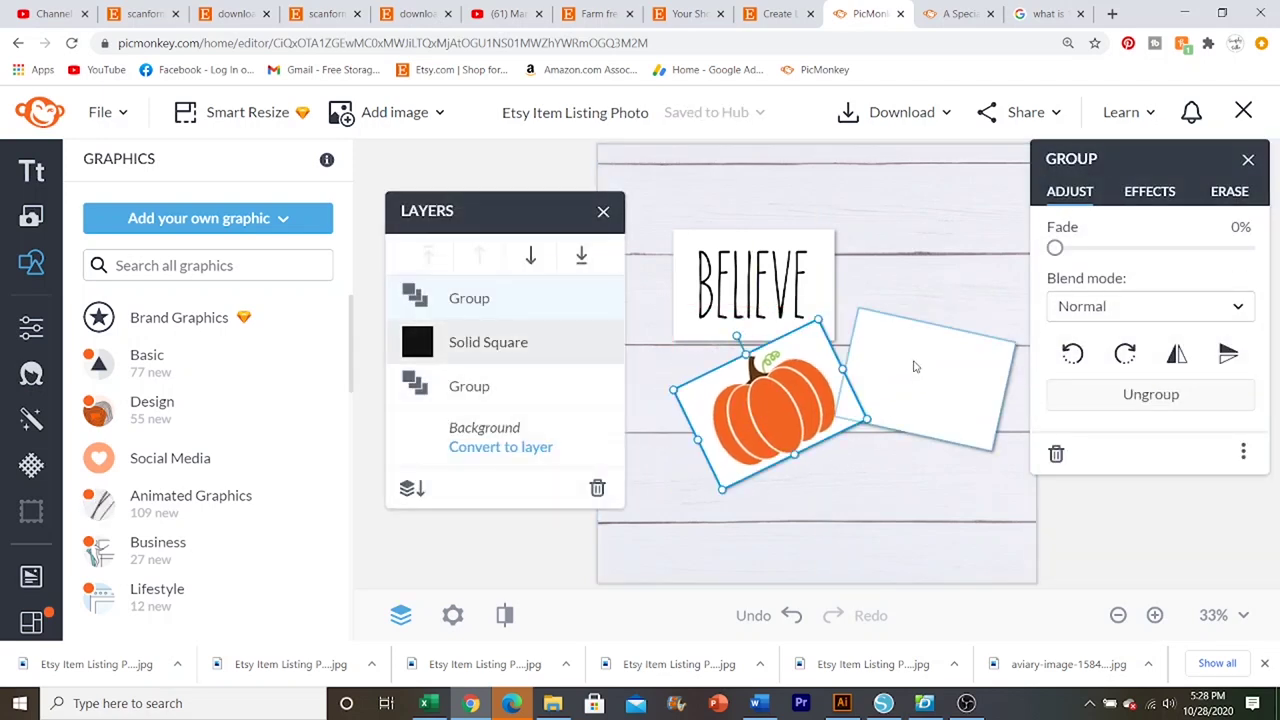
{"action": "left_click_drag", "start_coordinate": [916, 372], "coordinate": [900, 329]}
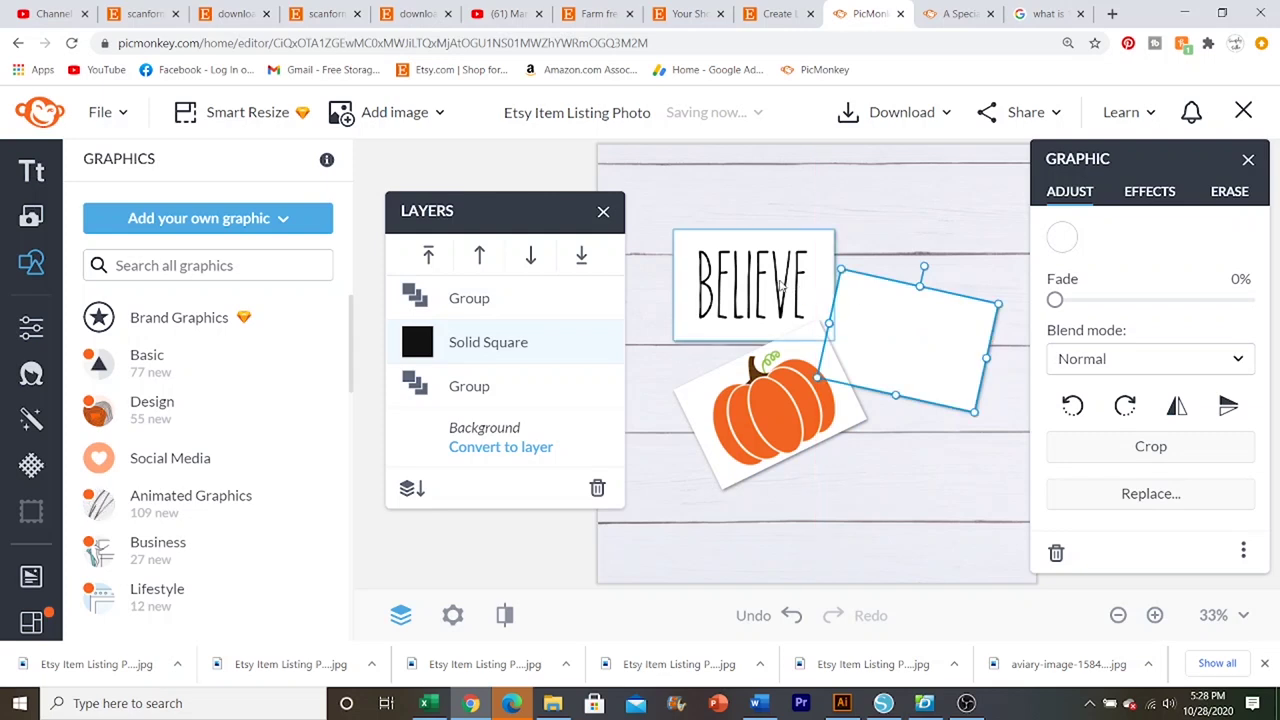